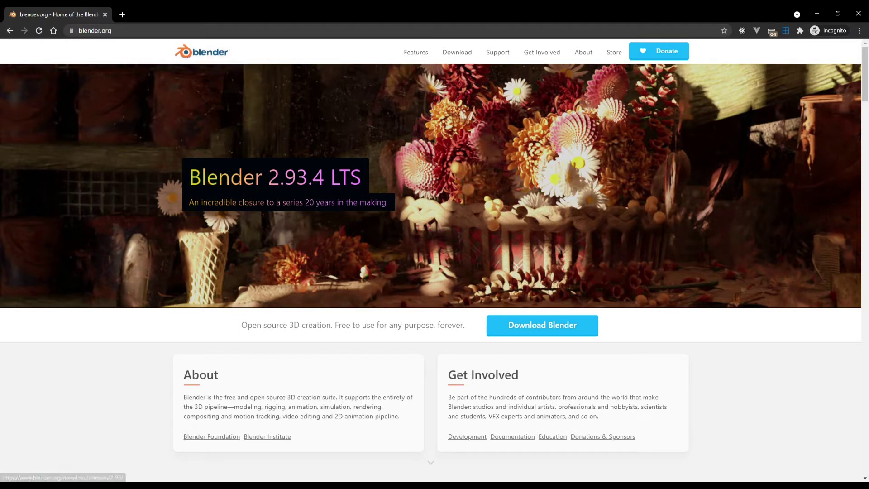
pyautogui.click(823, 485)
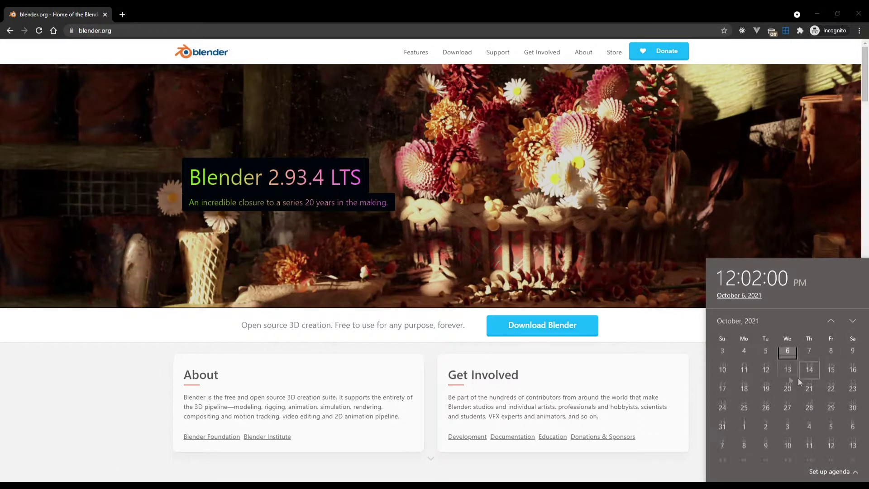
pyautogui.scroll(-1, 797, 379)
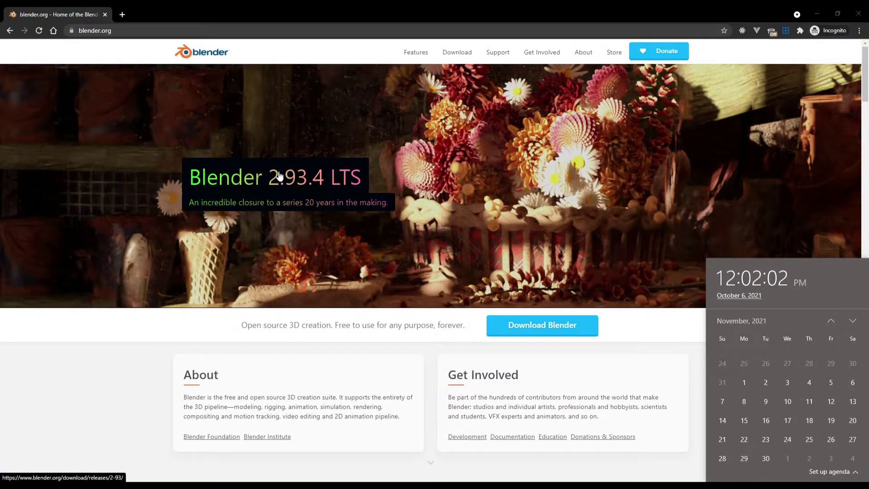
# Step: Open the Blender download page and go to the experimental builds download
pyautogui.click(541, 325)
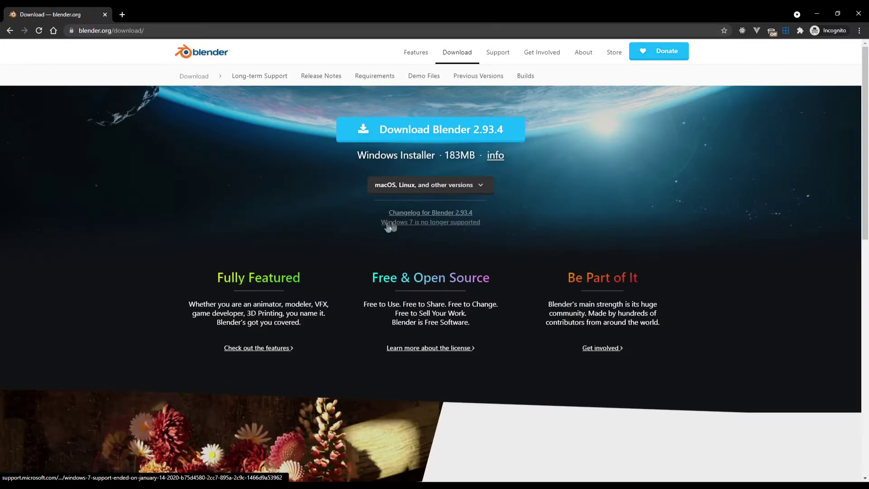
pyautogui.scroll(-12, 424, 116)
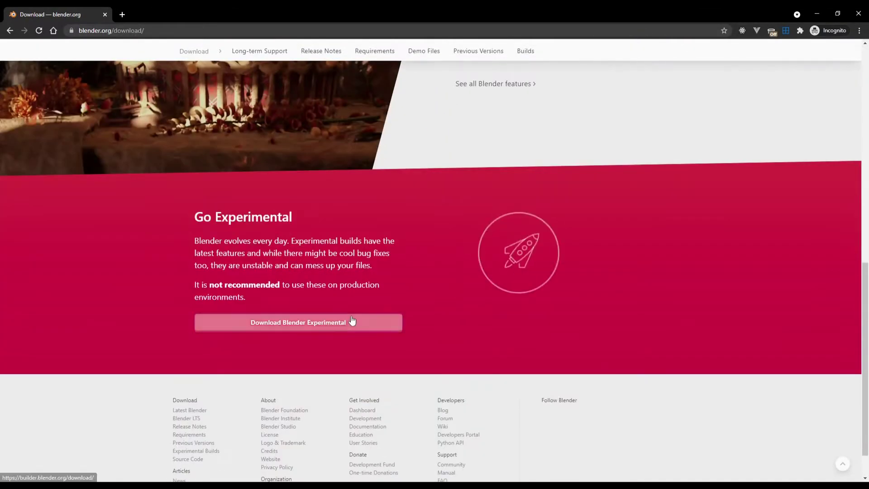
pyautogui.click(349, 321)
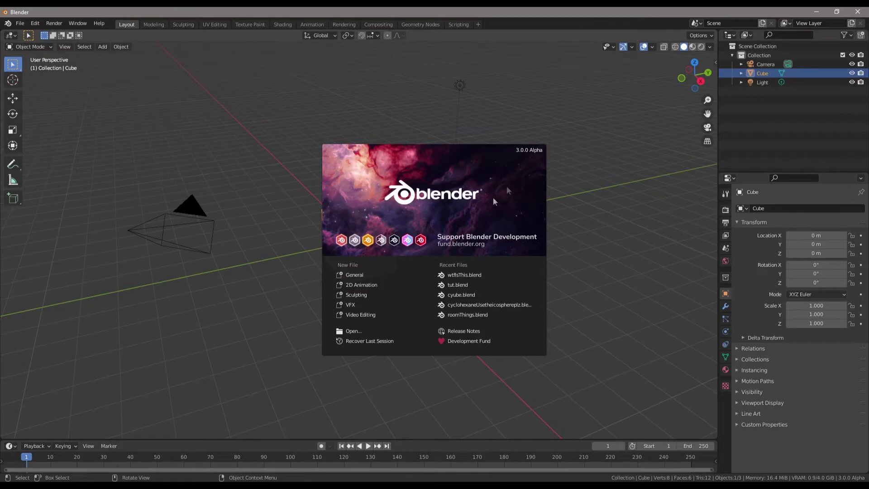
# Step: Dismiss the splash screen, delete the default light and camera, and select the cube
pyautogui.click(509, 87)
pyautogui.moveTo(505, 72); pyautogui.dragTo(393, 130)
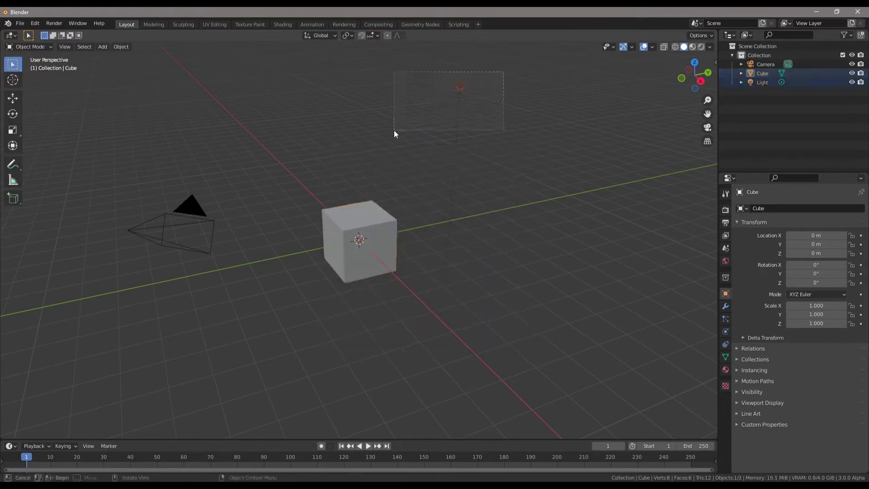
pyautogui.press('Delete')
pyautogui.moveTo(244, 167); pyautogui.dragTo(193, 272)
pyautogui.press('Delete')
pyautogui.click(320, 256)
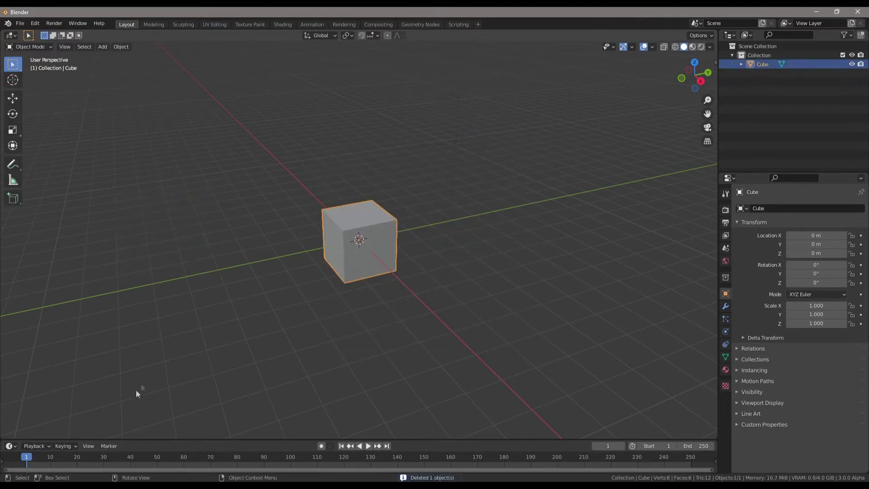
# Step: Enlarge the timeline area upward and switch it to the Geometry Node Editor
pyautogui.moveTo(140, 439); pyautogui.dragTo(179, 317)
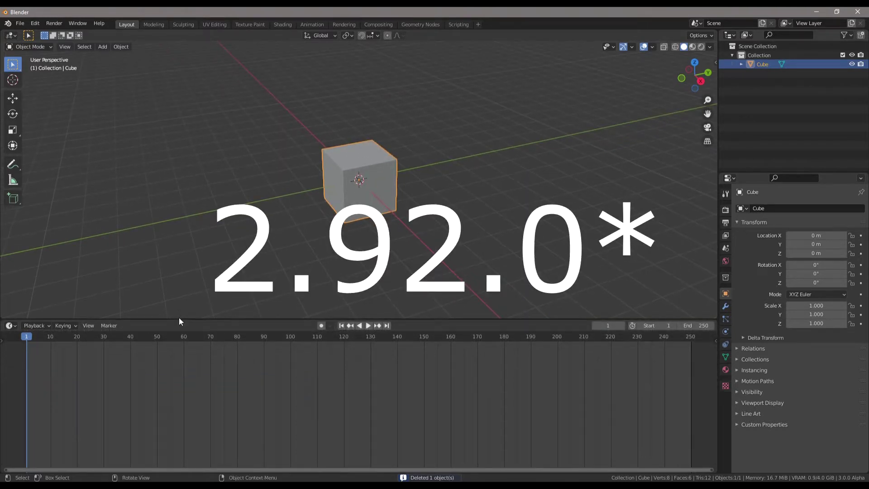
pyautogui.click(12, 326)
pyautogui.click(9, 326)
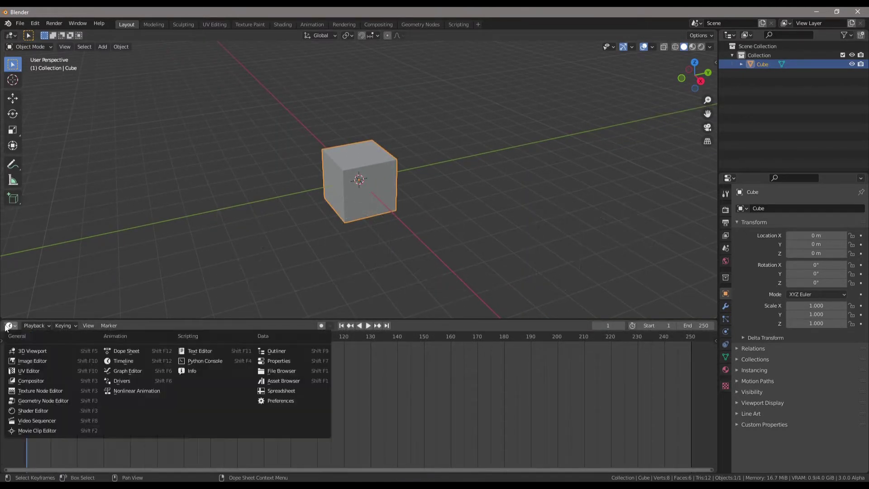
pyautogui.click(70, 402)
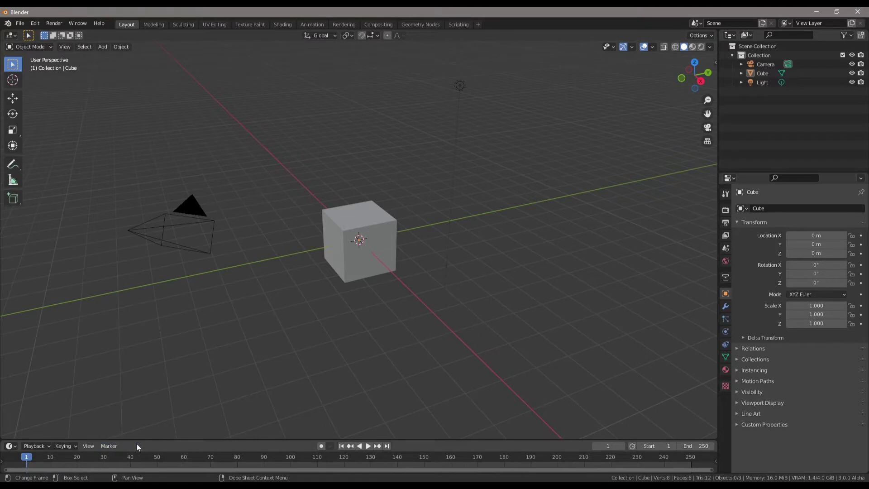
# Step: In the fresh default scene, extend the timeline area over the lower part of the viewport and change it to the Geometry Node Editor
pyautogui.moveTo(151, 441); pyautogui.dragTo(181, 286)
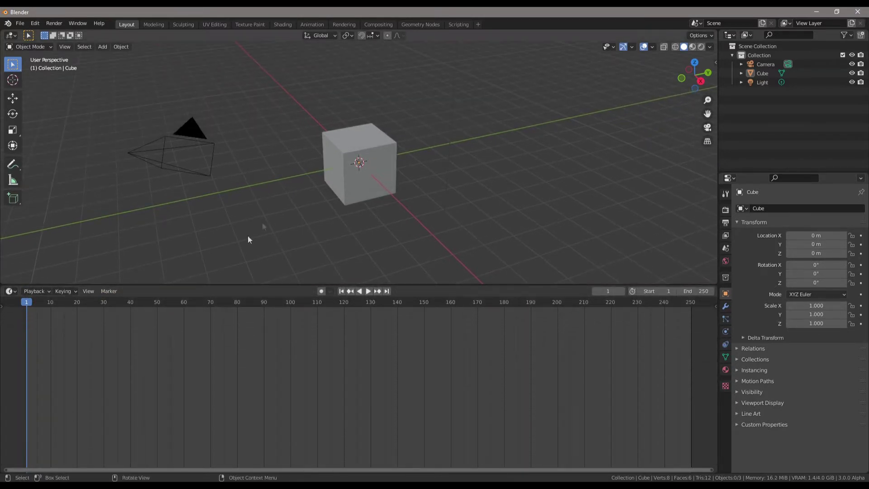
pyautogui.click(9, 291)
pyautogui.moveTo(34, 291)
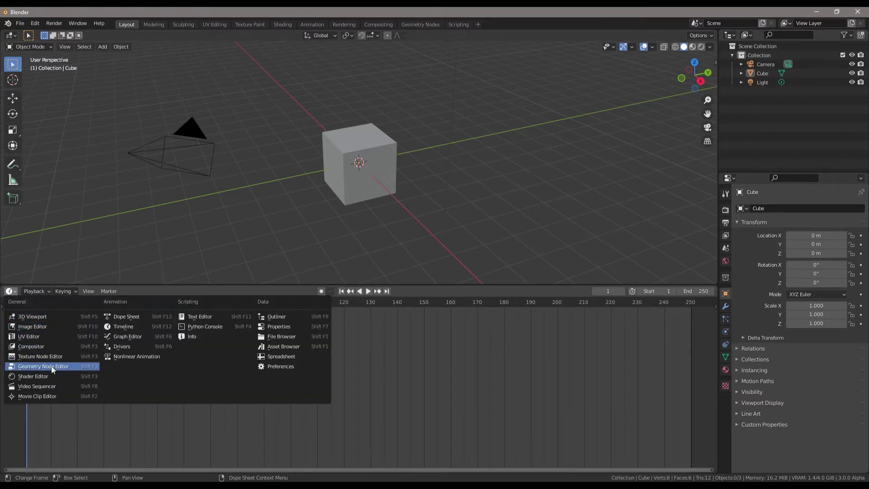
pyautogui.click(13, 292)
pyautogui.click(11, 294)
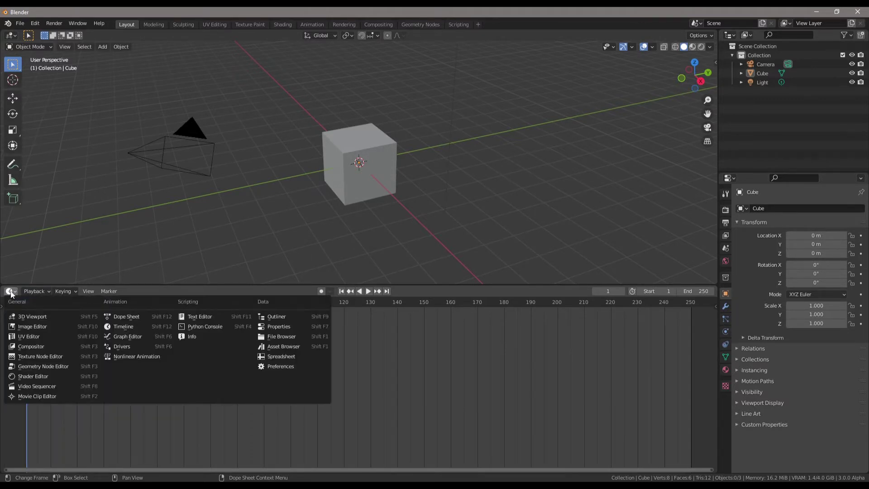
pyautogui.click(12, 294)
pyautogui.click(10, 293)
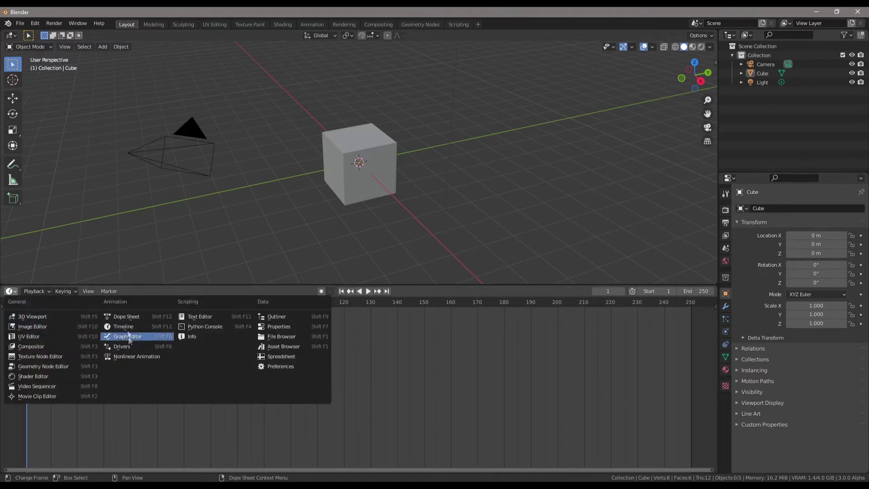
pyautogui.click(50, 368)
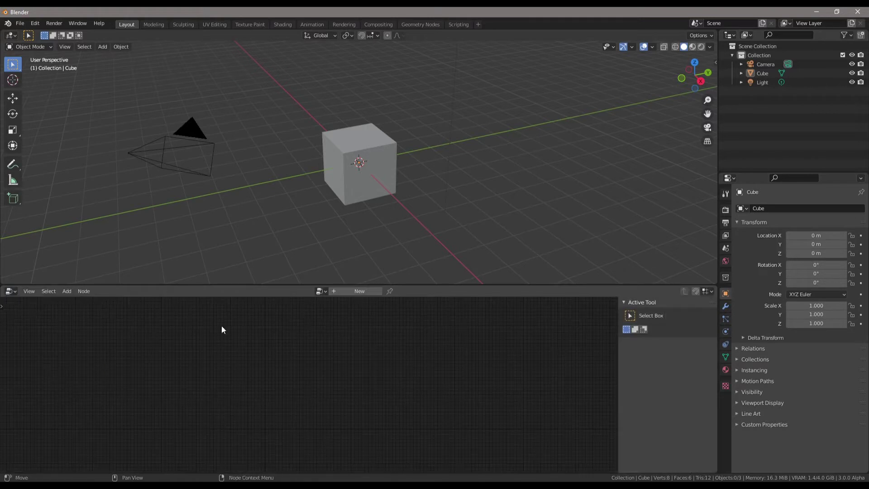
# Step: Select the cube, create a geometry node tree for it, and switch it to the Geometry Nodes.003 tree
pyautogui.click(348, 225)
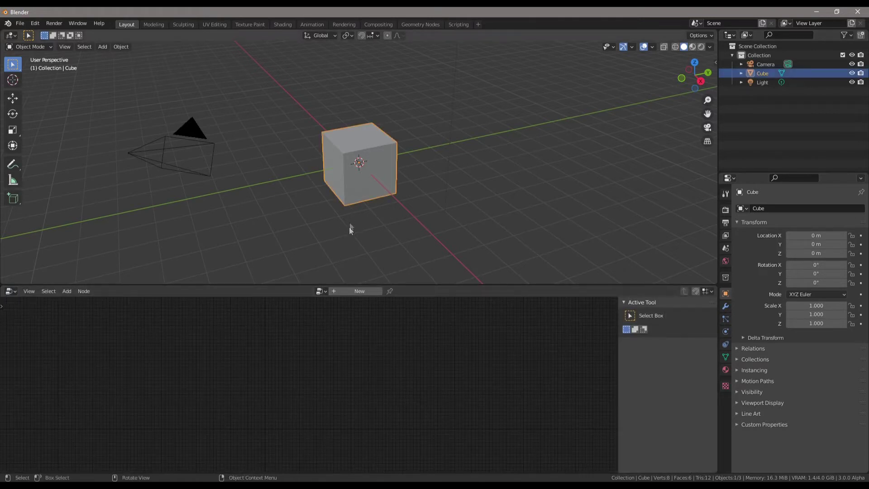
pyautogui.click(347, 290)
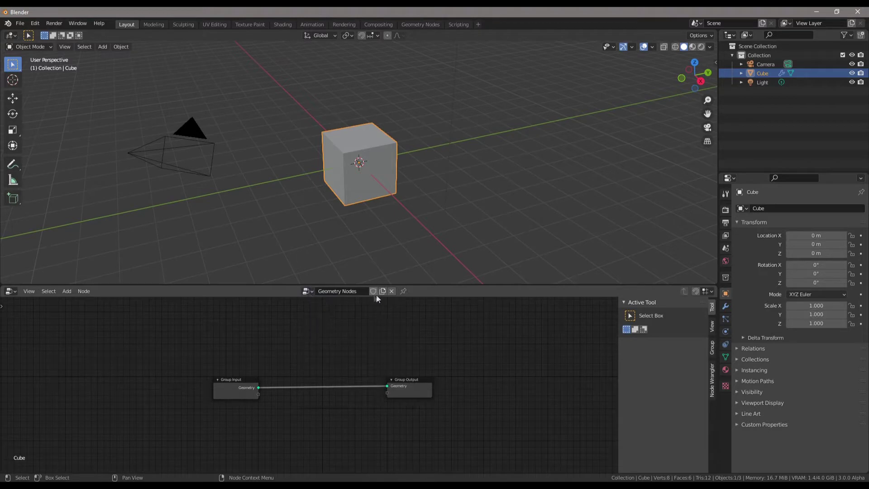
pyautogui.click(306, 291)
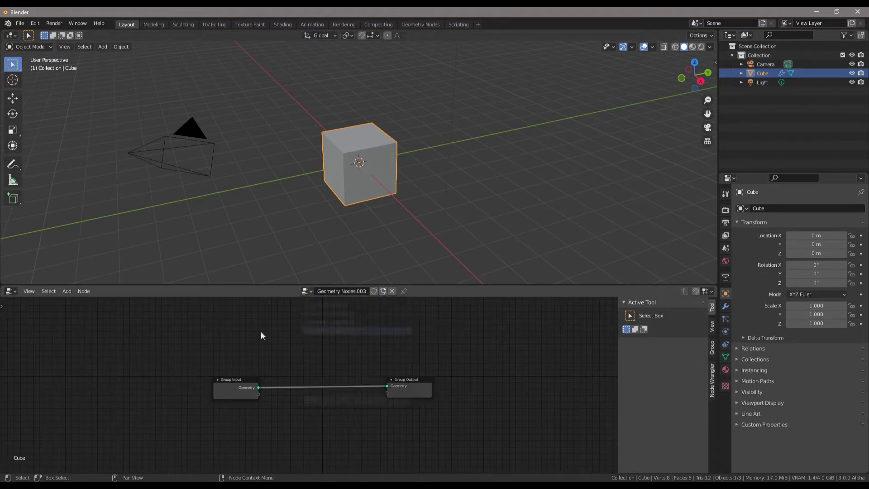
pyautogui.click(306, 291)
pyautogui.click(308, 292)
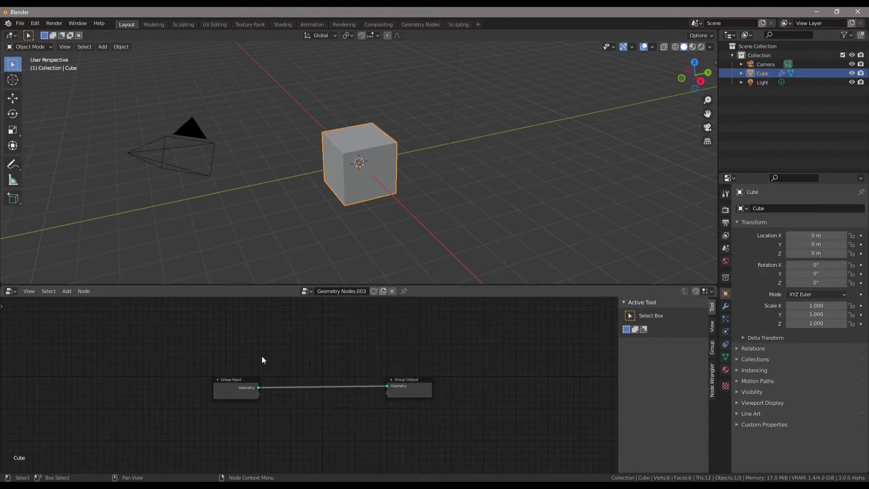
pyautogui.scroll(5, 254, 380)
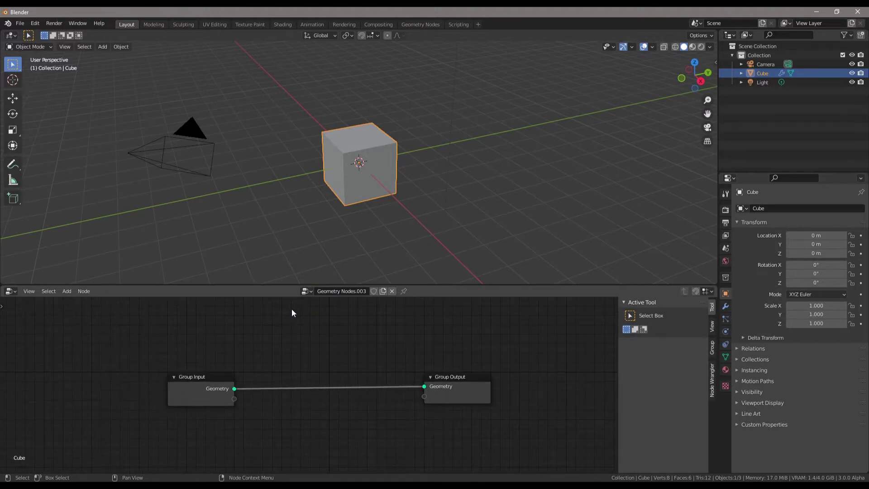
pyautogui.click(11, 291)
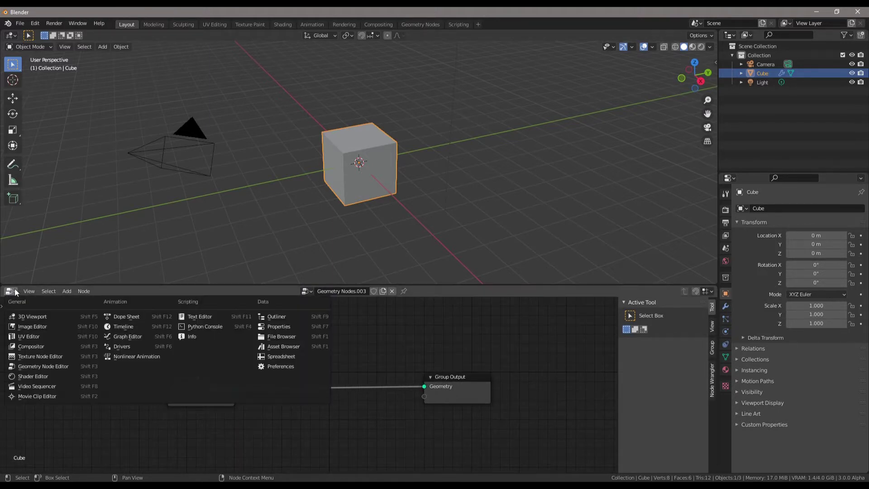
pyautogui.click(15, 292)
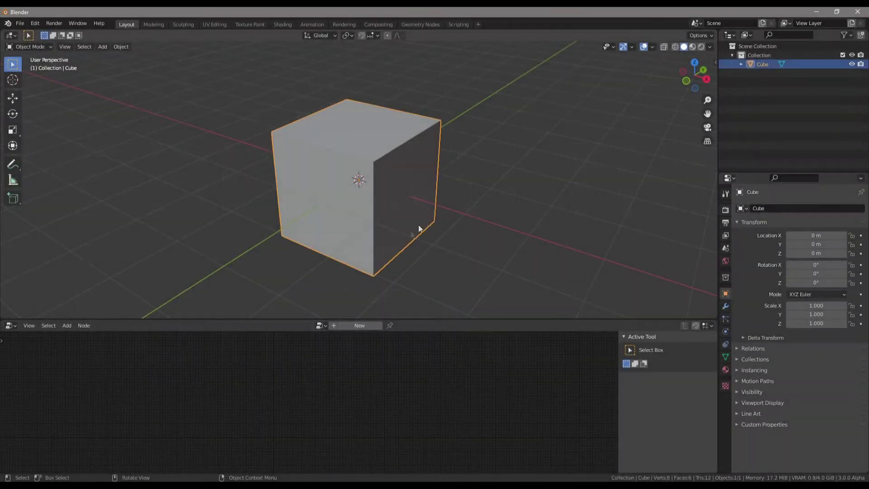
# Step: Add a new geometry node tree to the selected cube in the scene without camera and light
pyautogui.click(362, 326)
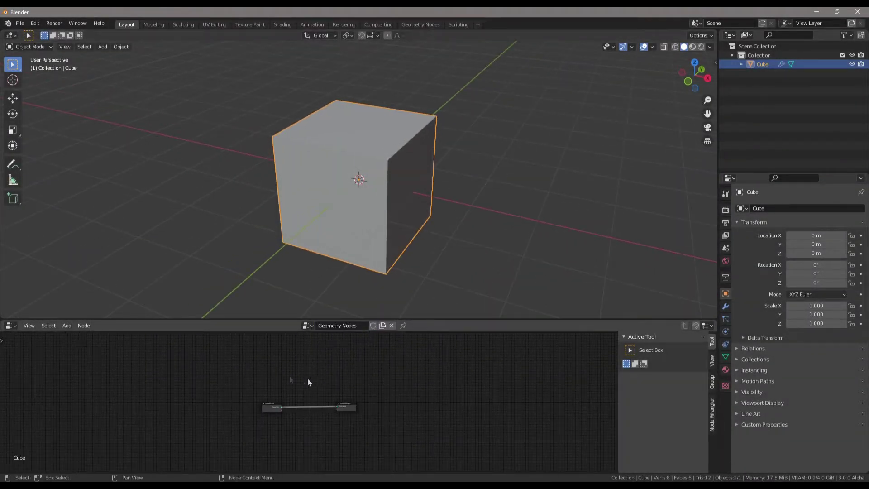
pyautogui.scroll(5, 269, 395)
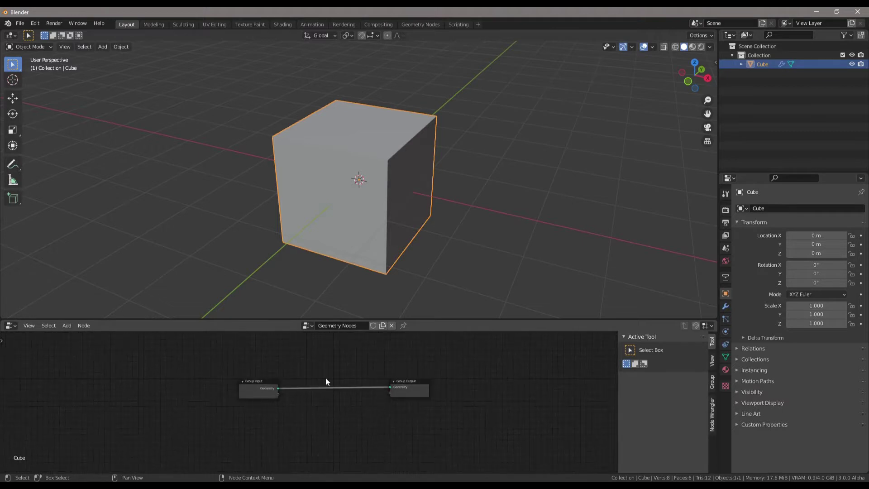
# Step: View the cube's material nodes in the Shading workspace, and return to the Layout workspace
pyautogui.click(282, 24)
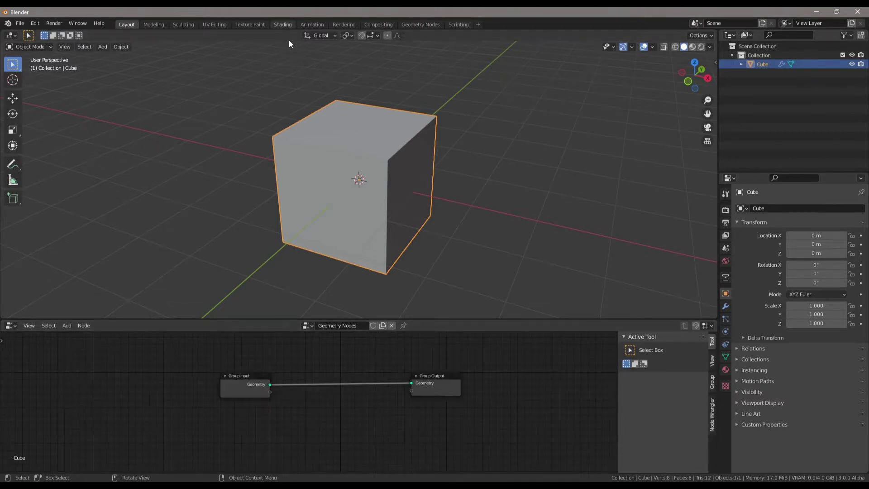
pyautogui.scroll(4, 446, 208)
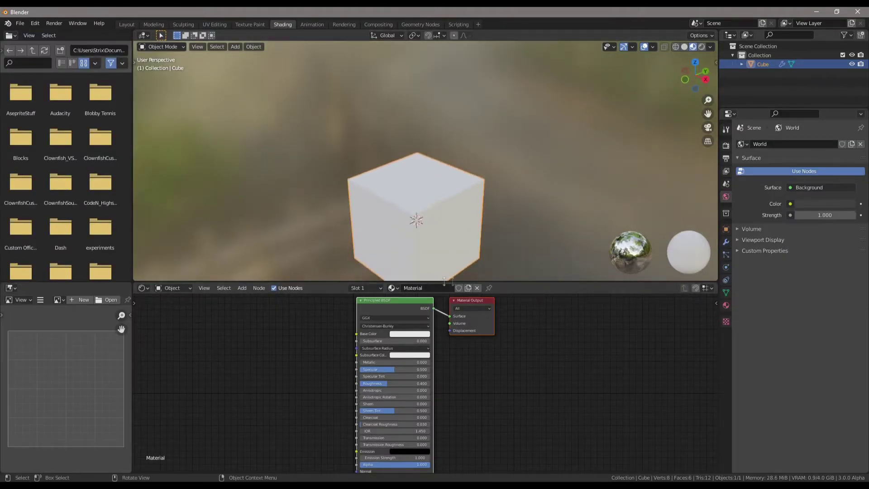
pyautogui.moveTo(390, 321); pyautogui.dragTo(374, 330, button='middle')
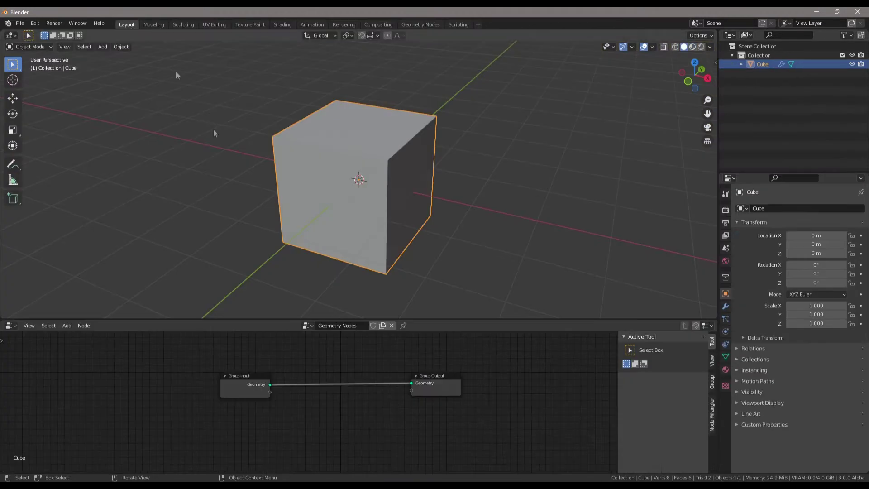
pyautogui.click(127, 24)
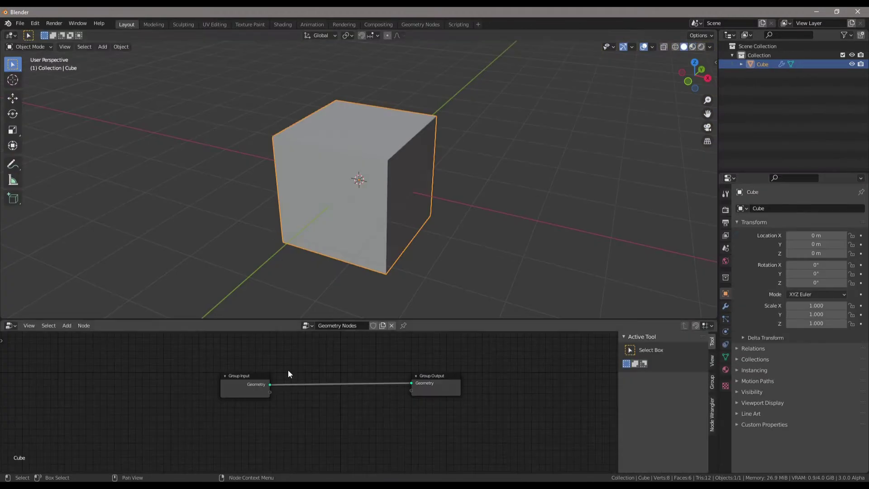
# Step: Reselect the cube and move the Group Input and Group Output nodes farther apart
pyautogui.click(458, 184)
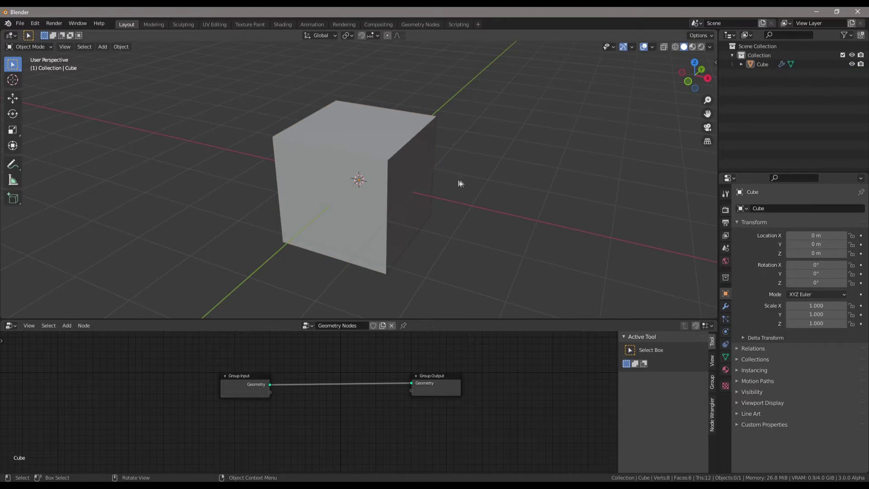
pyautogui.click(413, 187)
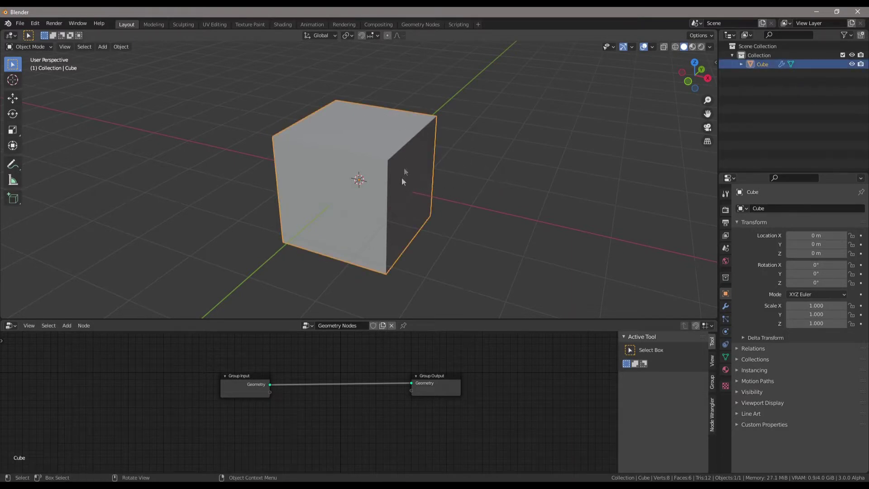
pyautogui.moveTo(237, 381); pyautogui.dragTo(164, 394)
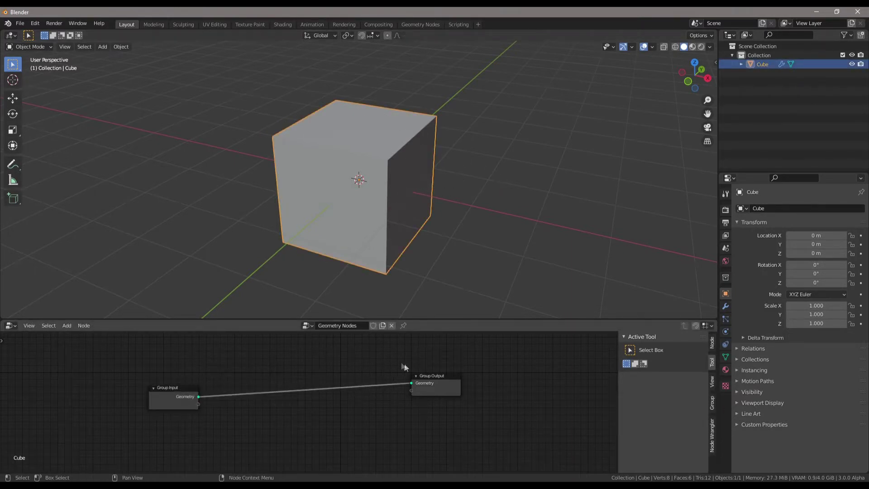
pyautogui.scroll(2, 165, 405)
pyautogui.moveTo(103, 395); pyautogui.dragTo(99, 379)
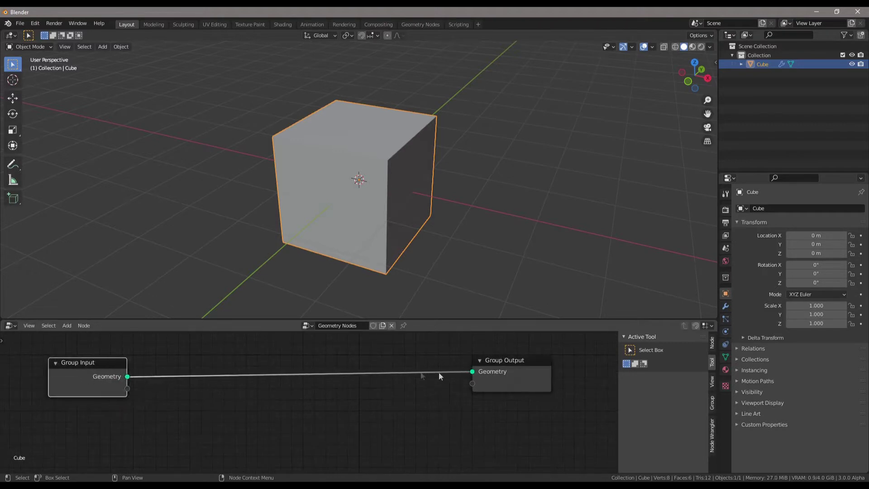
pyautogui.moveTo(527, 359); pyautogui.dragTo(594, 334)
# Step: Disconnect the Geometry link from the Group Output node
pyautogui.moveTo(378, 185); pyautogui.dragTo(440, 146)
pyautogui.moveTo(373, 108); pyautogui.dragTo(441, 163)
pyautogui.moveTo(537, 349); pyautogui.dragTo(471, 357)
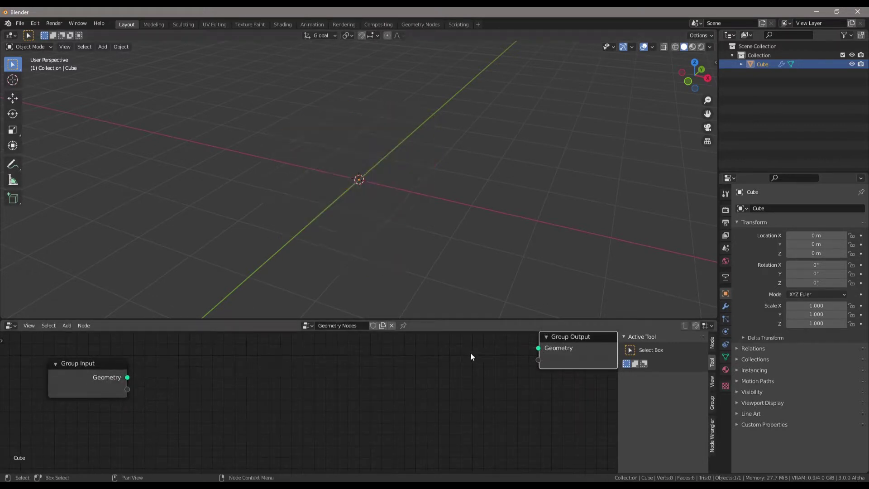
# Step: Move the Group Output node slightly down and connect the Group Input's Geometry output to its Geometry input
pyautogui.moveTo(563, 345); pyautogui.dragTo(562, 364)
pyautogui.click(286, 366)
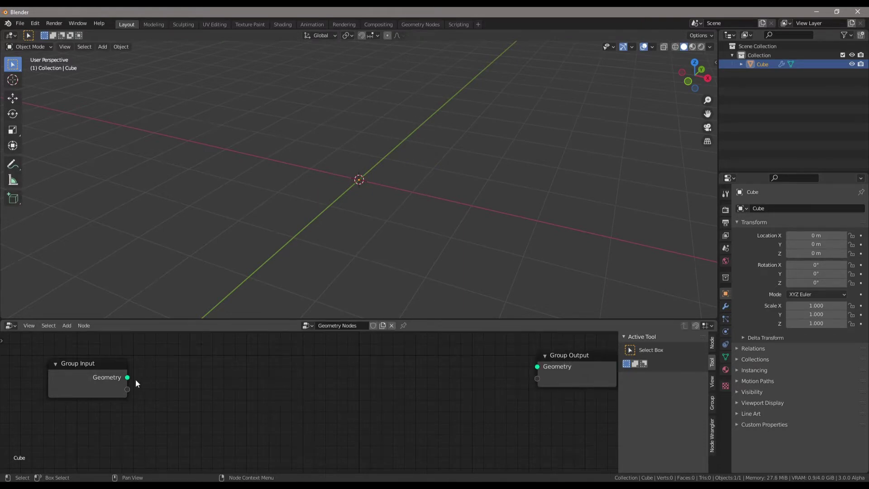
pyautogui.moveTo(129, 378); pyautogui.dragTo(543, 366)
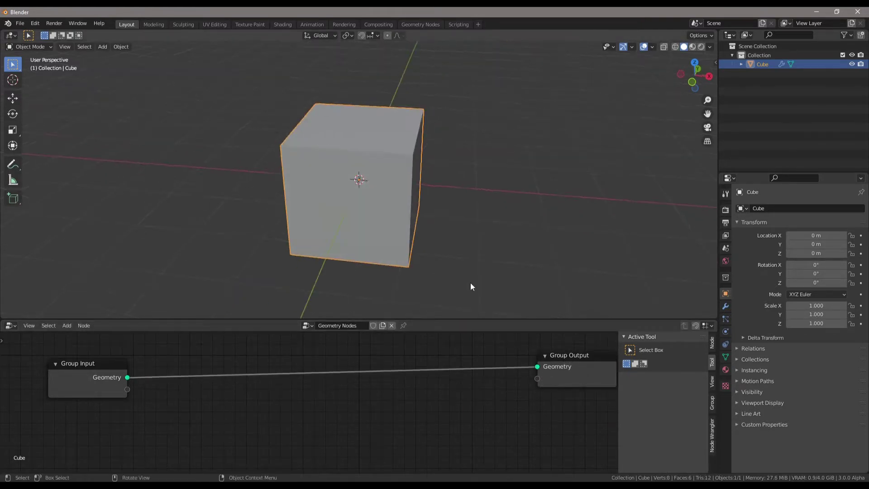
# Step: Subdivide the entire cube mesh in Edit Mode, pull the centre vertex of its right side outward, and return to Object Mode
pyautogui.moveTo(85, 365); pyautogui.dragTo(69, 364)
pyautogui.moveTo(380, 195); pyautogui.dragTo(313, 167)
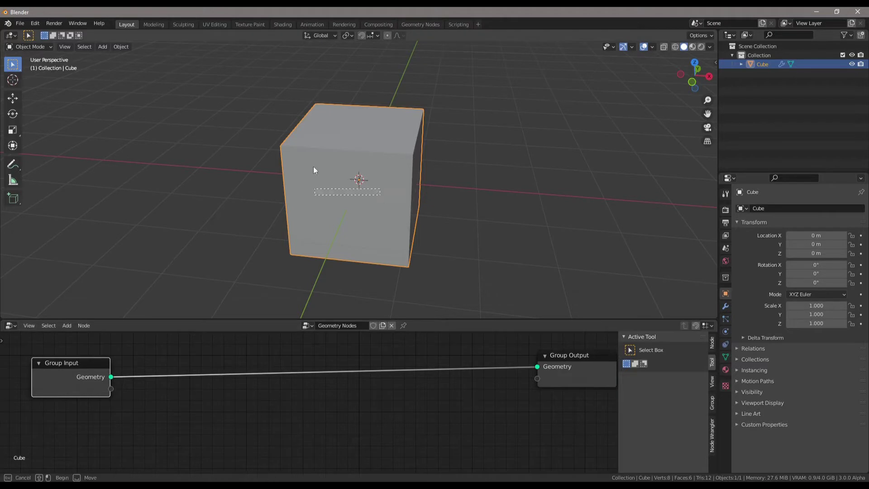
pyautogui.press('Tab')
pyautogui.rightClick(423, 164)
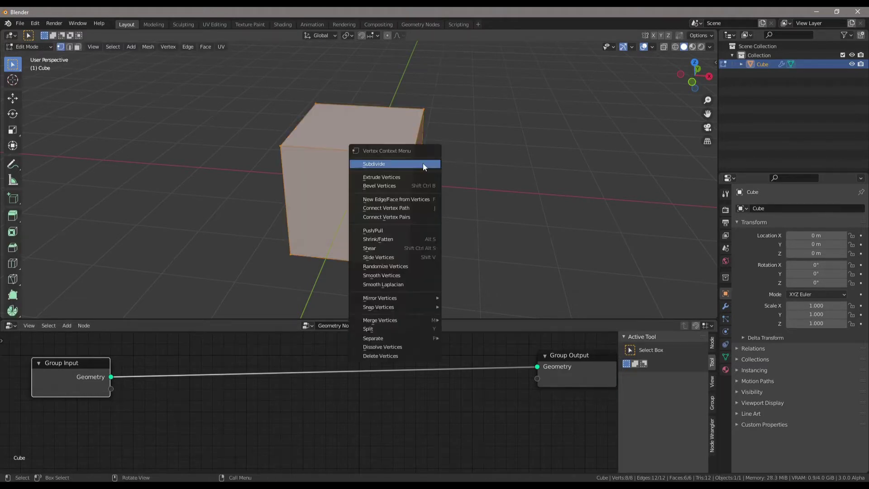
pyautogui.click(423, 164)
pyautogui.click(420, 177)
pyautogui.press('g')
pyautogui.click(479, 185)
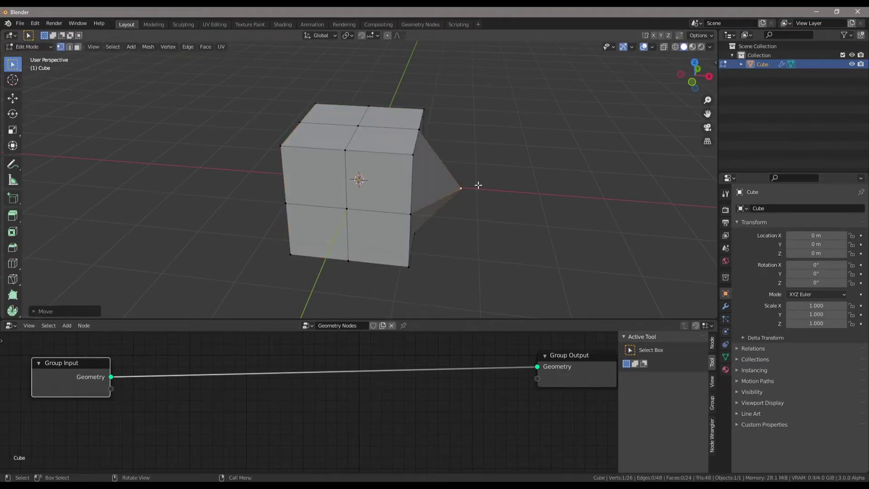
pyautogui.press('Tab')
# Step: Undo the cube's vertex move
pyautogui.moveTo(481, 183); pyautogui.dragTo(433, 217)
pyautogui.moveTo(83, 363)
pyautogui.mouseDown()
pyautogui.moveTo(90, 326)
pyautogui.moveTo(74, 355)
pyautogui.mouseUp()
pyautogui.hotkey('ctrl', 'z')
pyautogui.hotkey('ctrl', 'z')
pyautogui.hotkey('ctrl', 'z')
pyautogui.press('Tab')
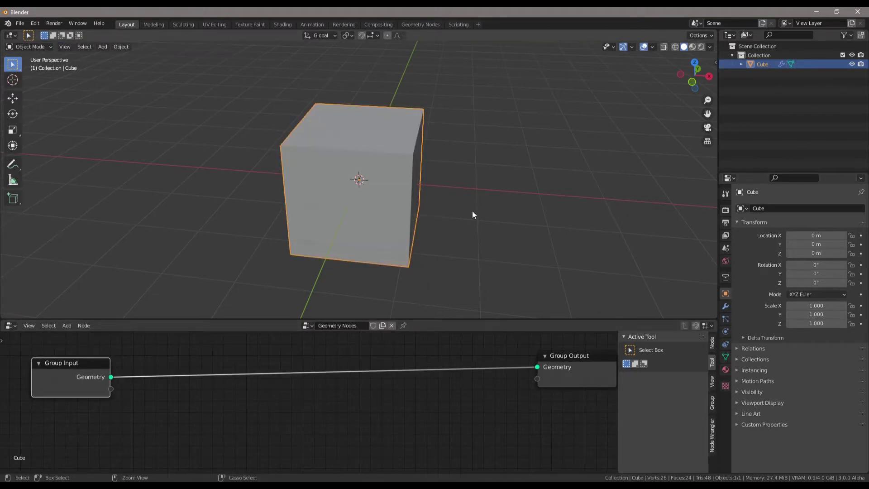
# Step: Compare the cube in Edit Mode and Object Mode, and undo its subdivision
pyautogui.press('Tab')
pyautogui.press('Tab')
pyautogui.press('Tab')
pyautogui.press('Tab')
pyautogui.press('Tab')
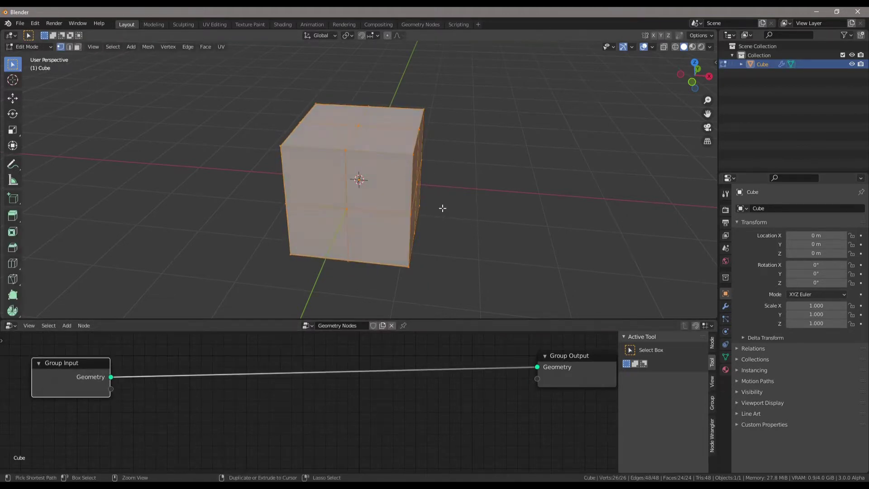
pyautogui.hotkey('ctrl', 'z')
pyautogui.hotkey('ctrl', 'z')
pyautogui.hotkey('ctrl', 'z')
pyautogui.hotkey('ctrl', 'z')
pyautogui.hotkey('ctrl', 'z')
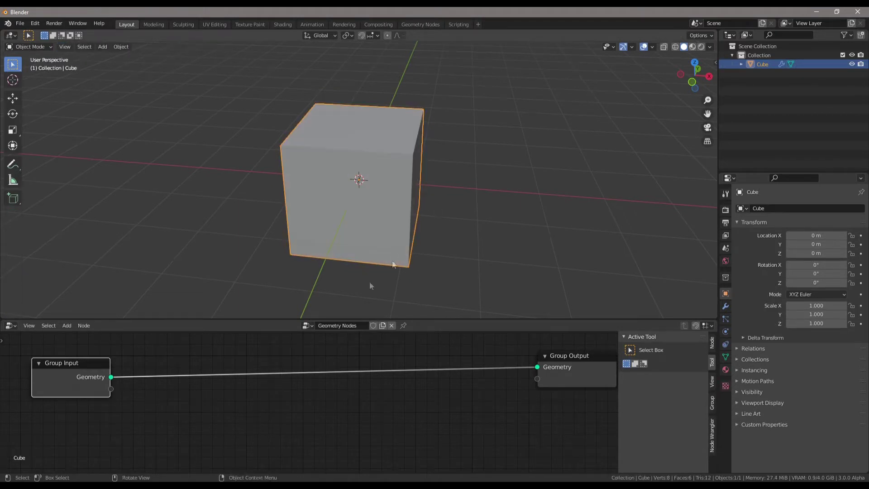
# Step: Move the Group Input node farther from the Group Output node and level the two, making room for more nodes
pyautogui.moveTo(106, 370); pyautogui.dragTo(82, 370)
pyautogui.click(588, 363)
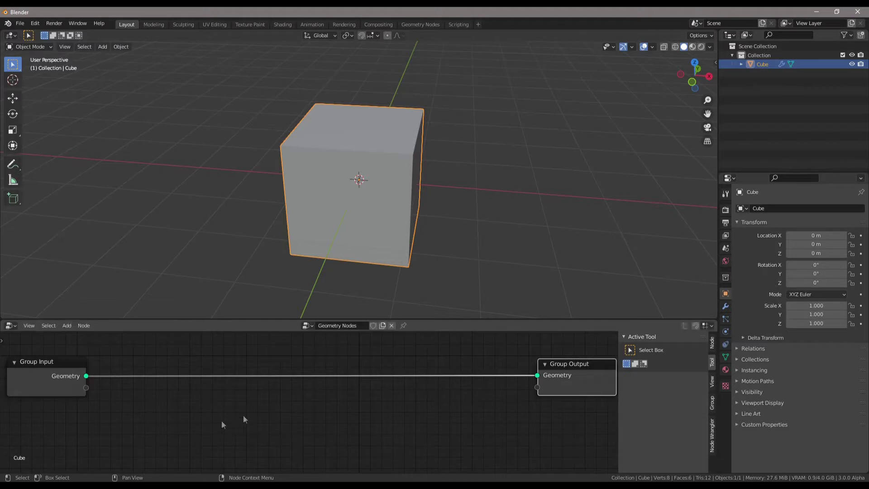
pyautogui.press('Home')
pyautogui.moveTo(168, 430); pyautogui.dragTo(172, 411, button='middle')
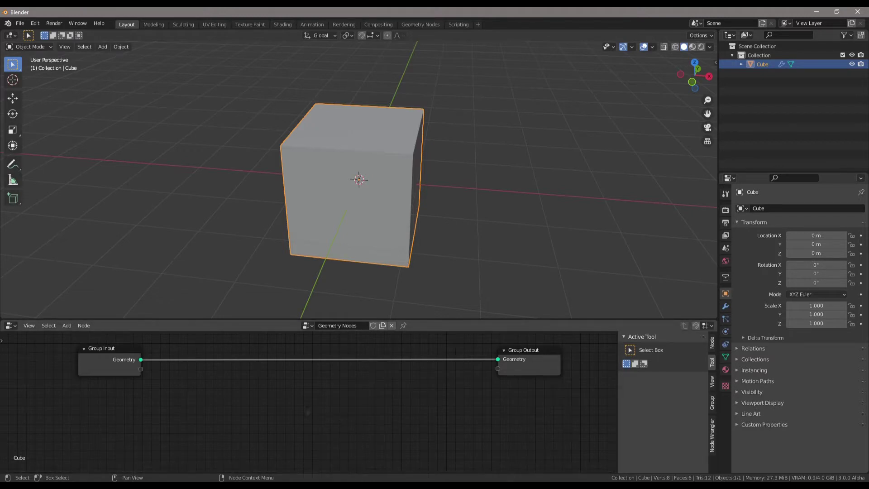
# Step: Add a Point Distribute node below the link and connect its Geometry output to the Group Output
pyautogui.press('F3')
pyautogui.write('point dist')
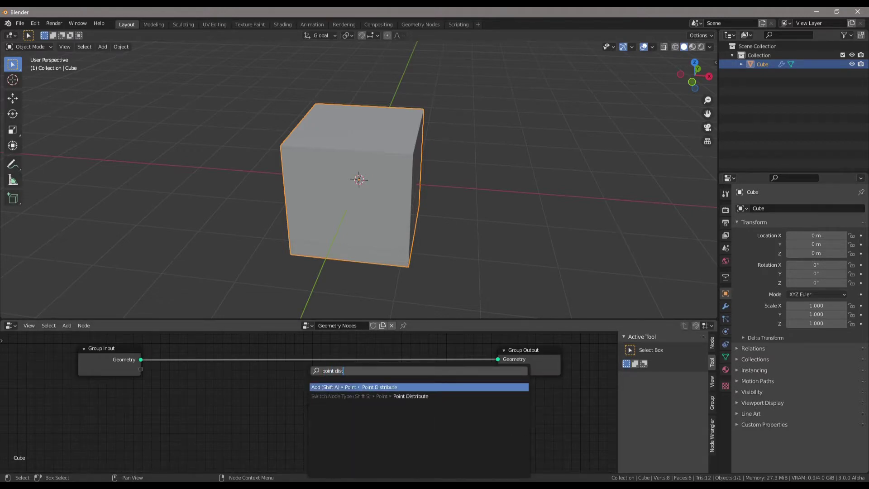
pyautogui.press('Return')
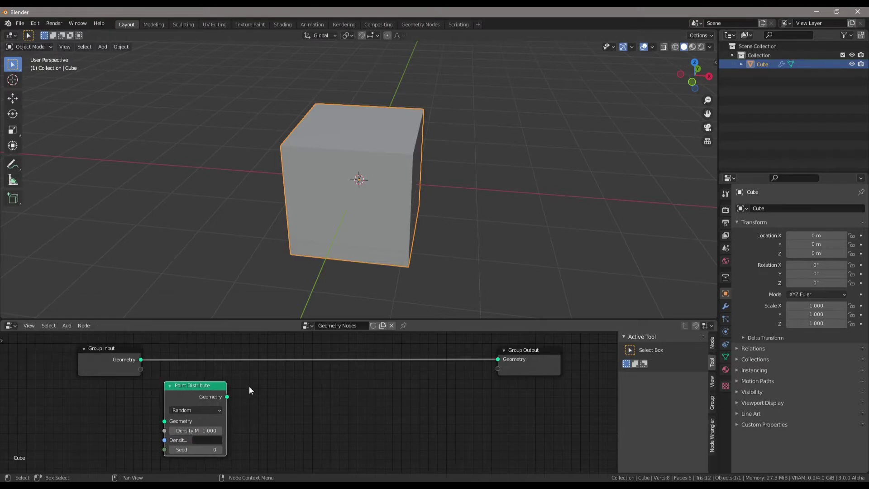
pyautogui.moveTo(227, 397); pyautogui.dragTo(498, 359)
pyautogui.moveTo(349, 205); pyautogui.dragTo(295, 183, button='middle')
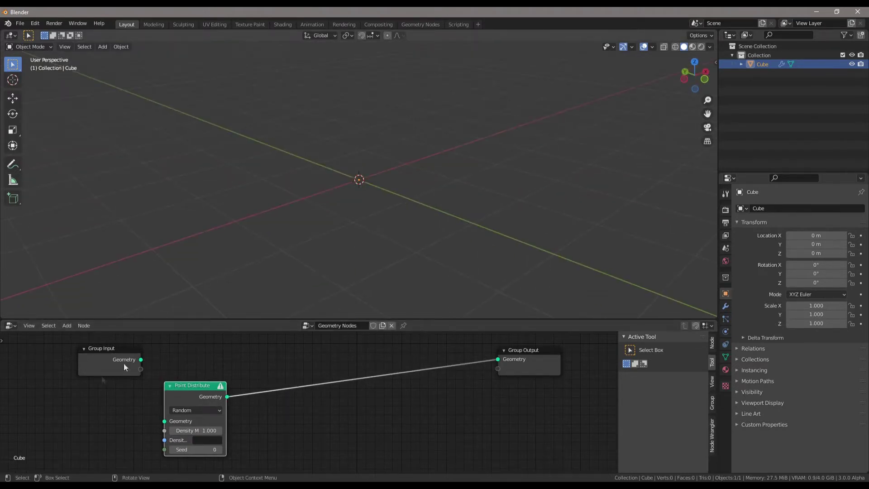
# Step: Connect the Group Input's Geometry output to the Point Distribute node's Geometry input, and inspect the scattered points
pyautogui.moveTo(186, 387); pyautogui.dragTo(193, 382)
pyautogui.click(132, 357)
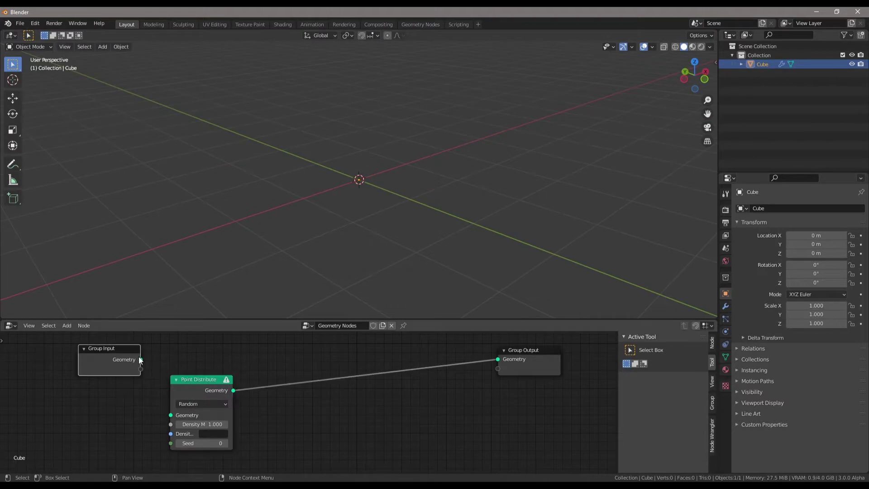
pyautogui.moveTo(230, 382)
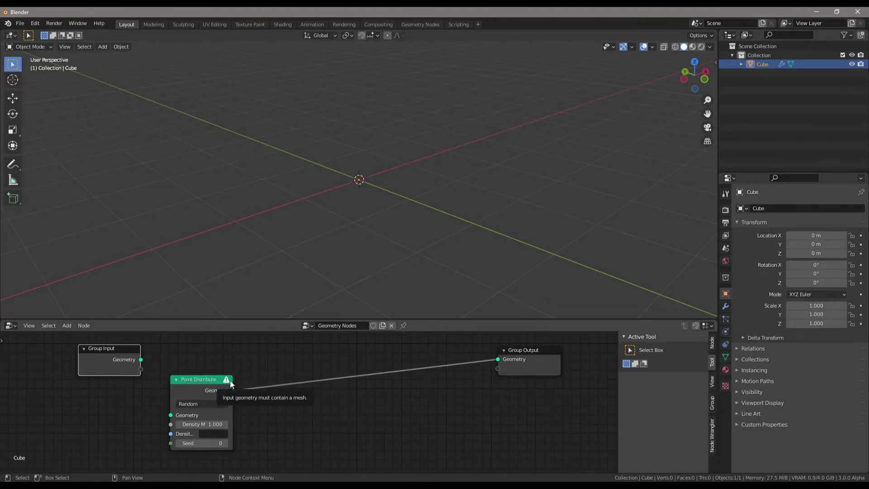
pyautogui.moveTo(142, 361); pyautogui.dragTo(171, 415)
pyautogui.scroll(2, 363, 236)
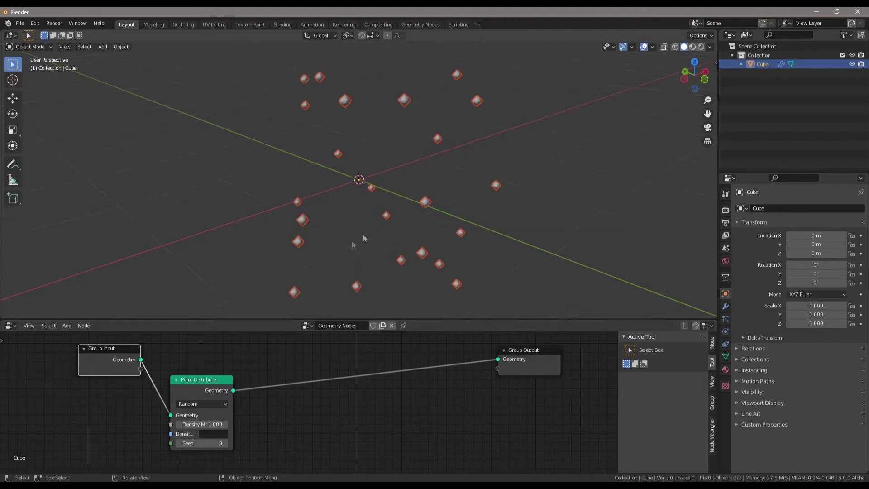
pyautogui.moveTo(364, 199); pyautogui.dragTo(385, 191, button='middle')
# Step: Set the maximum density of the Point Distribute node to 61.9
pyautogui.moveTo(197, 424); pyautogui.dragTo(326, 424)
pyautogui.moveTo(376, 231); pyautogui.dragTo(357, 211, button='middle')
pyautogui.scroll(3, 197, 207)
pyautogui.scroll(-5, 358, 217)
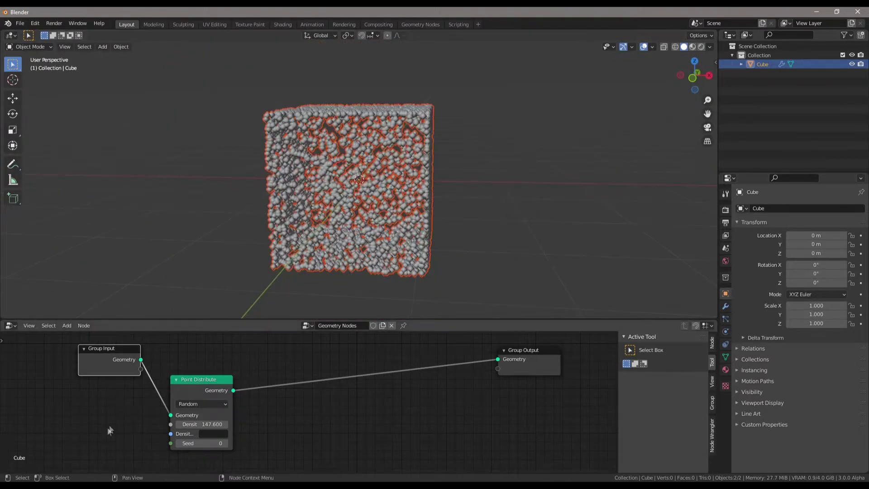
pyautogui.moveTo(197, 419); pyautogui.dragTo(173, 425)
# Step: Insert a Join Geometry node on the link between Point Distribute and Group Output
pyautogui.press('F3')
pyautogui.write('poin')
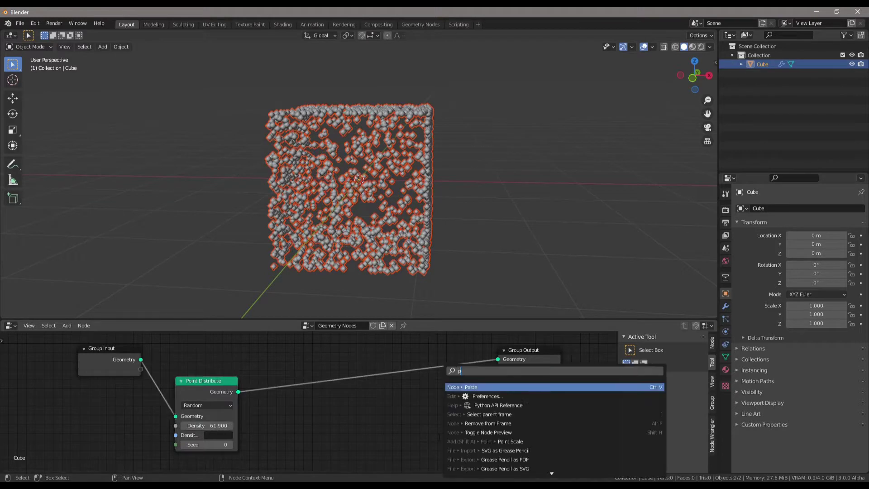
pyautogui.press('BackSpace')
pyautogui.press('BackSpace')
pyautogui.press('BackSpace')
pyautogui.press('BackSpace')
pyautogui.write('ge')
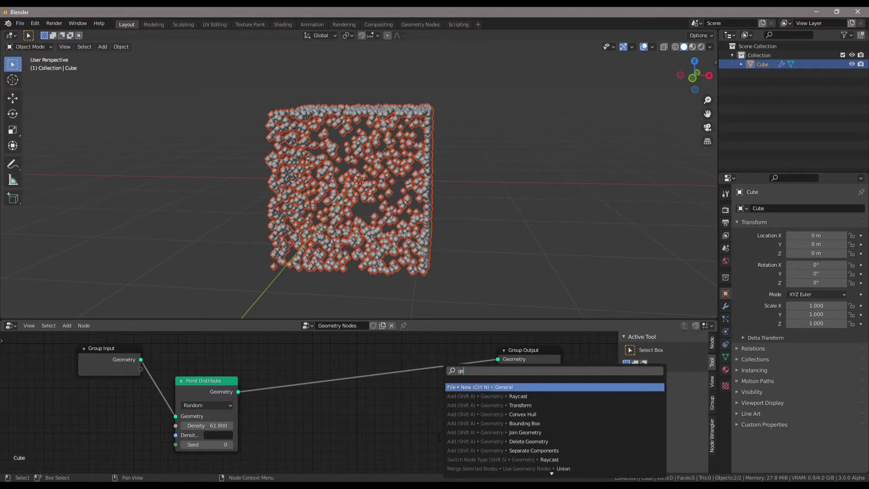
pyautogui.write('mo')
pyautogui.press('BackSpace')
pyautogui.press('BackSpace')
pyautogui.press('BackSpace')
pyautogui.press('BackSpace')
pyautogui.write('om')
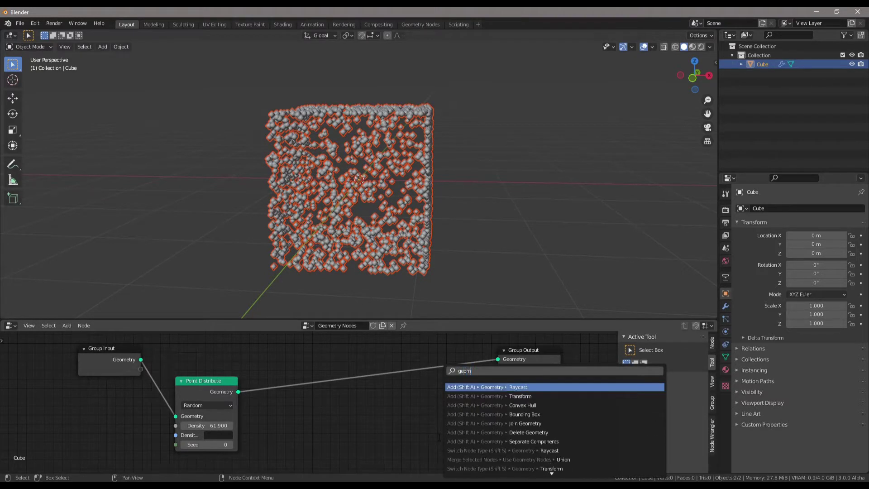
pyautogui.write('etry join')
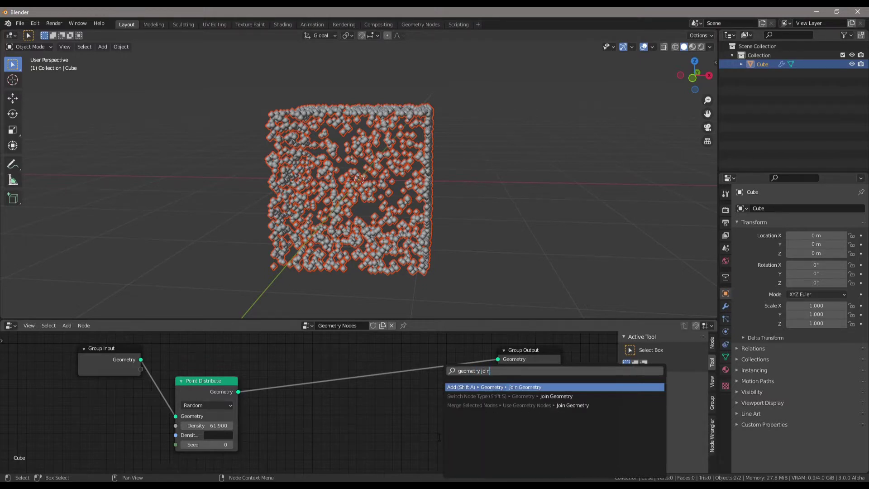
pyautogui.press('Return')
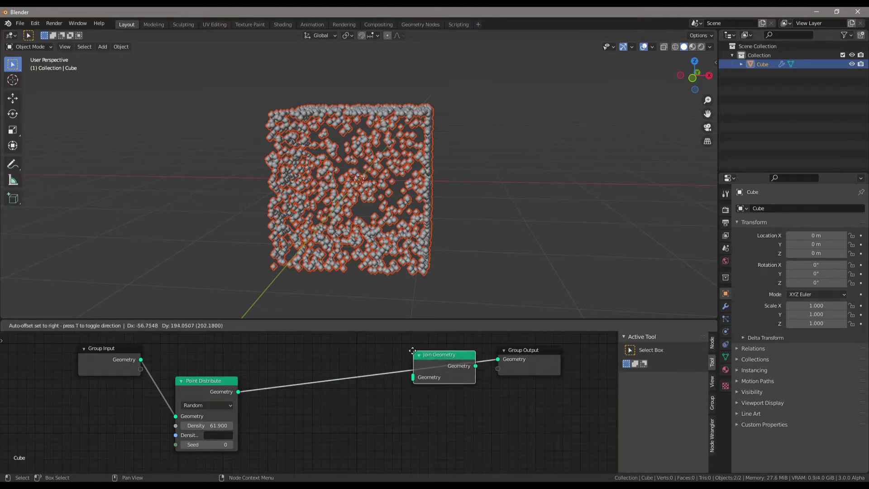
pyautogui.click(399, 351)
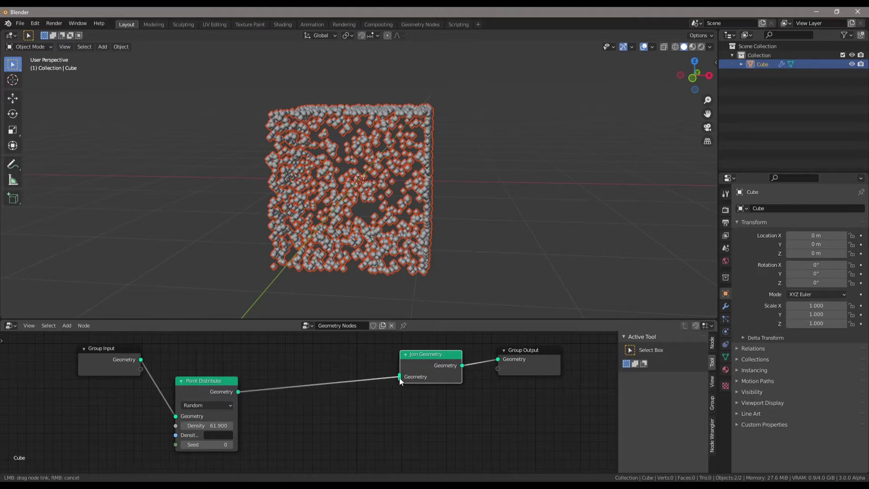
# Step: Try combining the original cube with its points by linking Group Input to Join Geometry, and remove that link
pyautogui.moveTo(142, 363); pyautogui.dragTo(399, 377)
pyautogui.moveTo(389, 195); pyautogui.dragTo(386, 159, button='middle')
pyautogui.scroll(2, 386, 160)
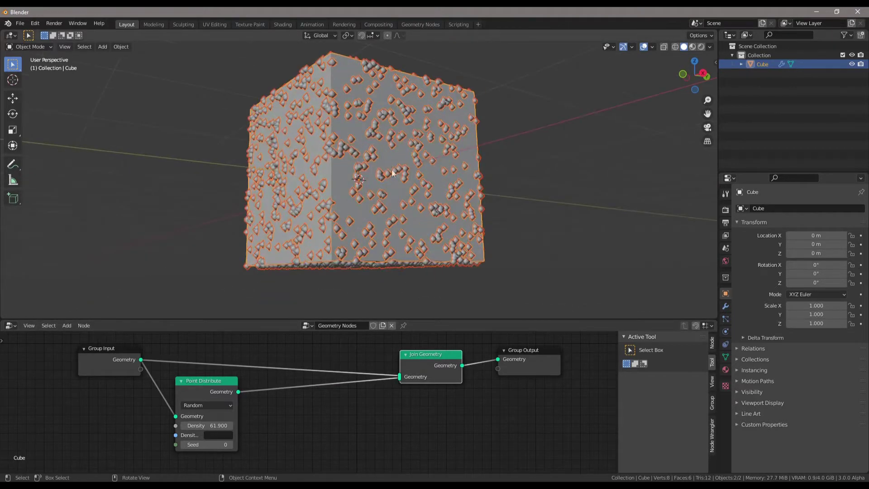
pyautogui.moveTo(400, 378); pyautogui.dragTo(393, 373)
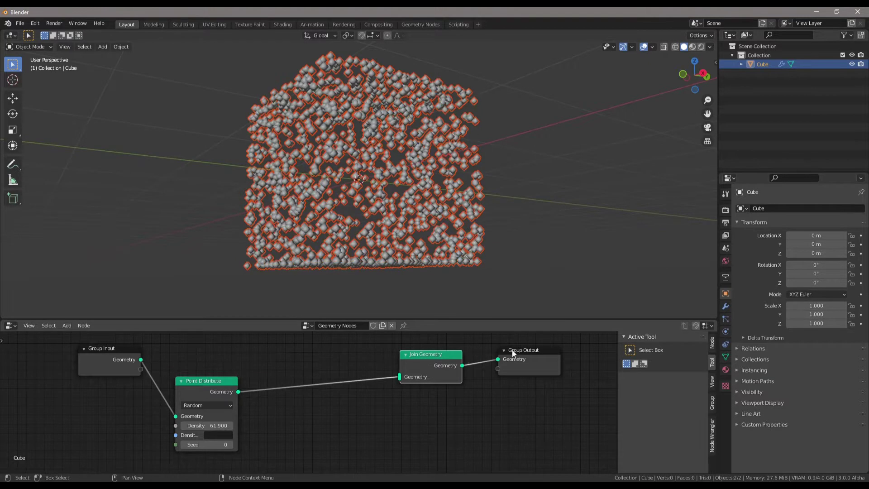
# Step: Spread the nodes apart to leave a wide gap between Point Distribute and Join Geometry
pyautogui.moveTo(513, 351); pyautogui.dragTo(546, 347)
pyautogui.moveTo(449, 356); pyautogui.dragTo(462, 347)
pyautogui.scroll(-1, 290, 391)
pyautogui.moveTo(226, 381); pyautogui.dragTo(203, 381)
pyautogui.moveTo(132, 361); pyautogui.dragTo(33, 355)
pyautogui.moveTo(194, 391); pyautogui.dragTo(136, 391)
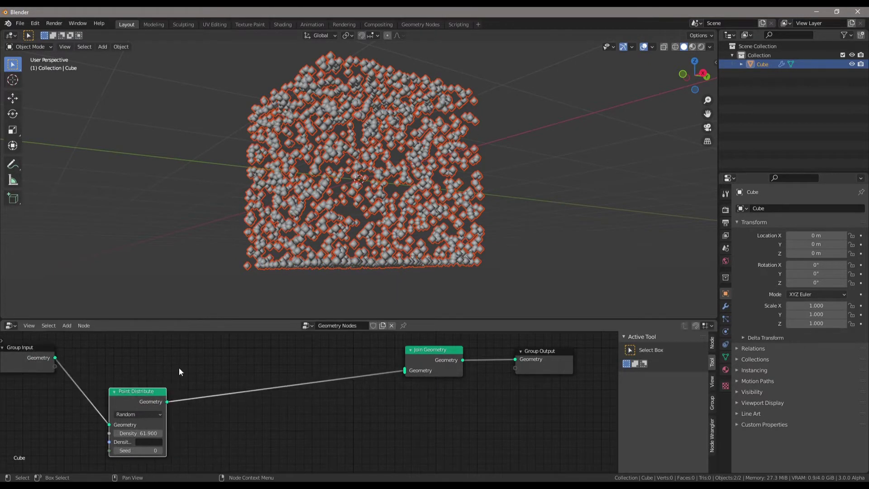
pyautogui.click(195, 358)
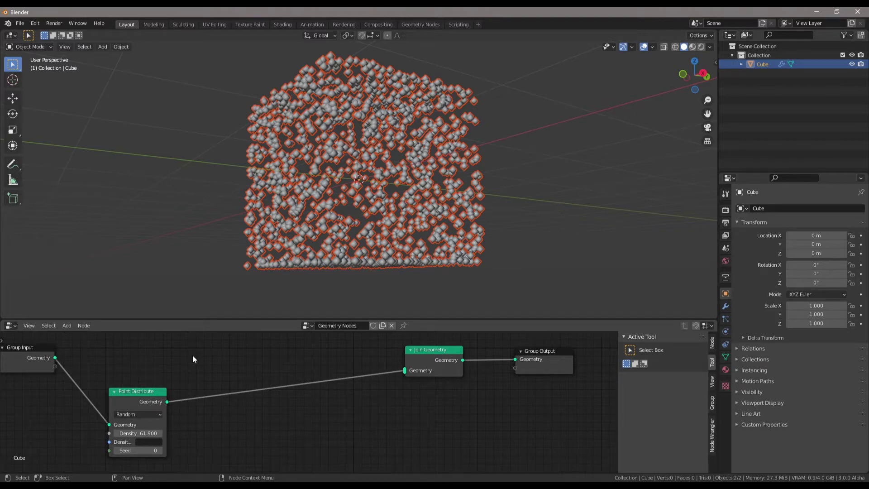
# Step: Deselect the cube and examine its scattered points from close up and several angles
pyautogui.moveTo(330, 276); pyautogui.dragTo(556, 249, button='middle')
pyautogui.click(556, 248)
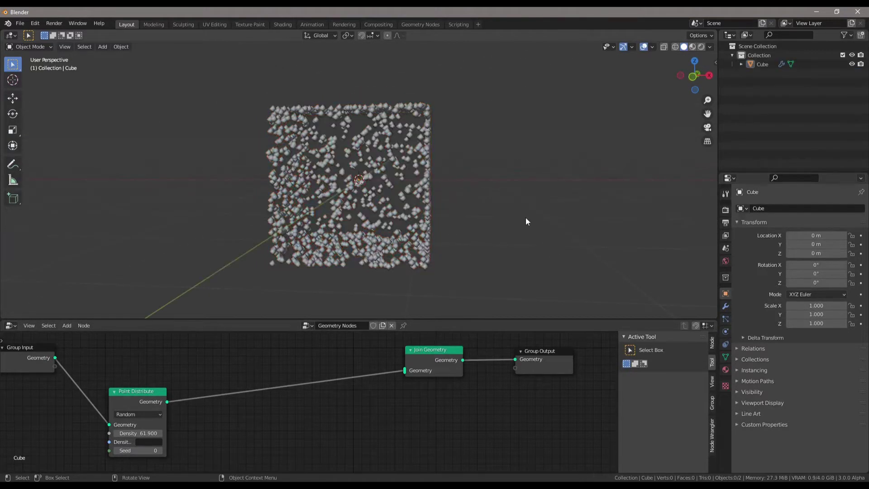
pyautogui.scroll(8, 419, 142)
pyautogui.moveTo(446, 194); pyautogui.dragTo(465, 229, button='middle')
pyautogui.moveTo(474, 179); pyautogui.dragTo(498, 216, button='middle')
pyautogui.scroll(-6, 476, 184)
pyautogui.scroll(2, 536, 215)
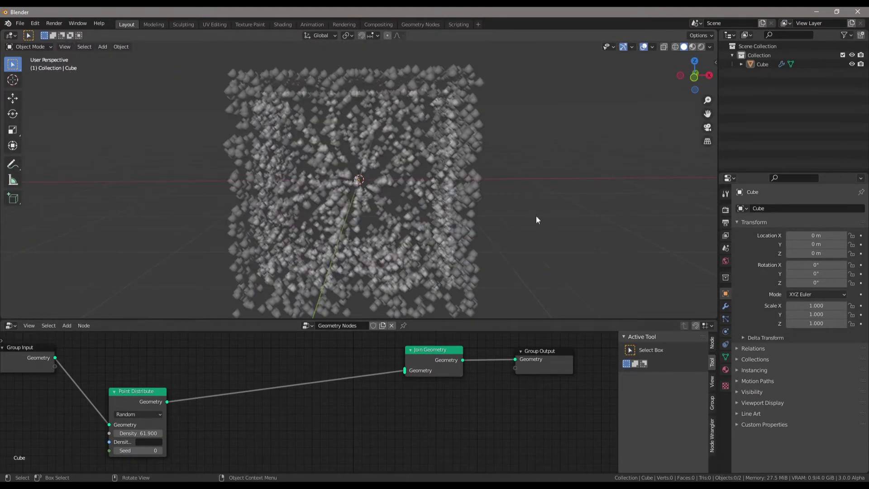
# Step: Add a second cube, scale it to about 0.084, and move it along the X axis clear of the points
pyautogui.hotkey('shift', 'a')
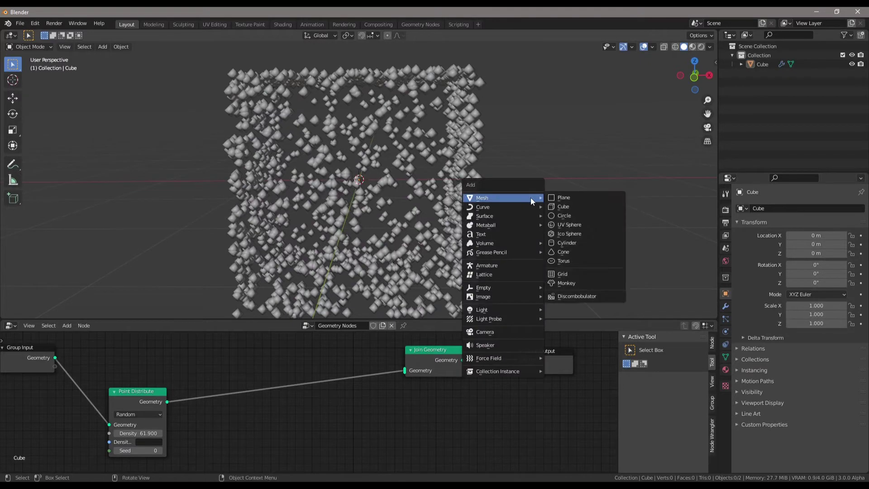
pyautogui.click(563, 207)
pyautogui.press('s')
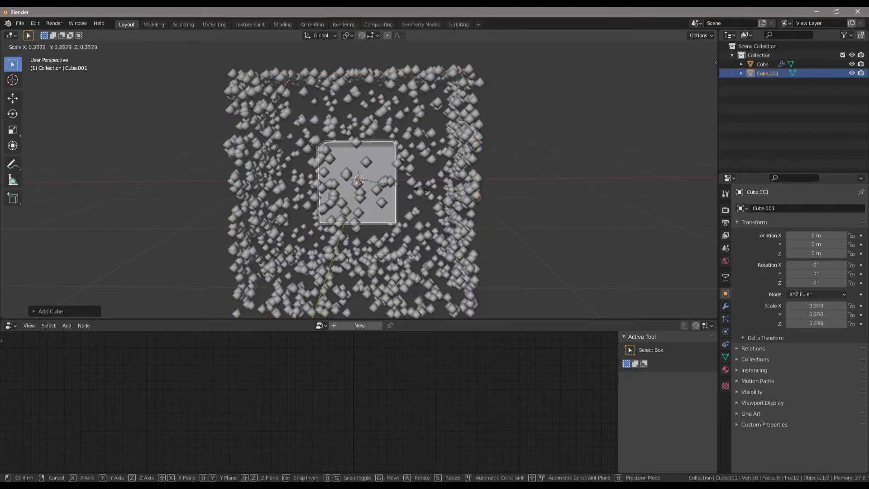
pyautogui.click(392, 182)
pyautogui.press('g')
pyautogui.press('x')
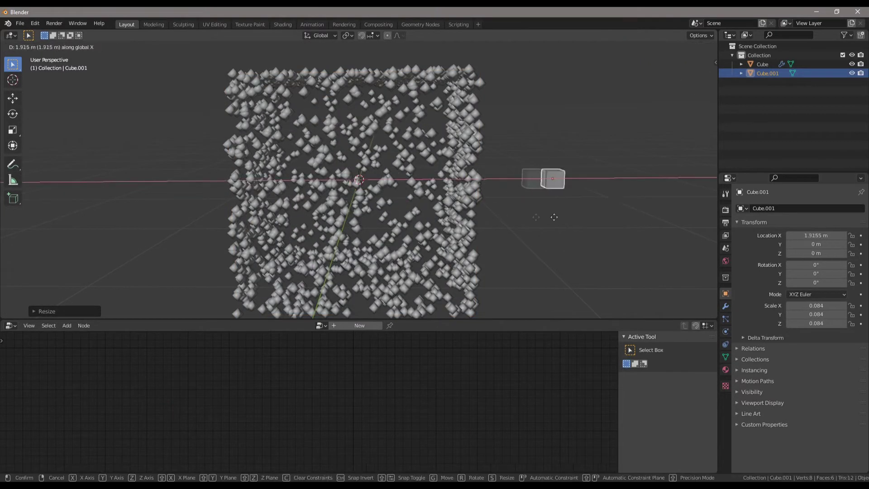
pyautogui.click(634, 217)
# Step: Reselect the original cube through its modifiers to bring back its geometry node tree
pyautogui.click(510, 260)
pyautogui.moveTo(525, 73); pyautogui.dragTo(450, 271)
pyautogui.click(780, 64)
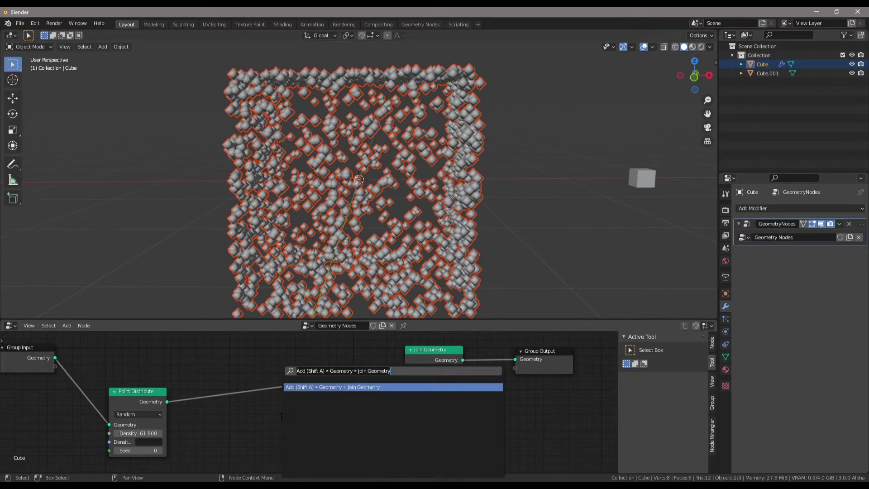
# Step: Insert a Point Instance node between Point Distribute and Join Geometry, and pick the small cube as its instance object
pyautogui.press('Escape')
pyautogui.press('F3')
pyautogui.write('p')
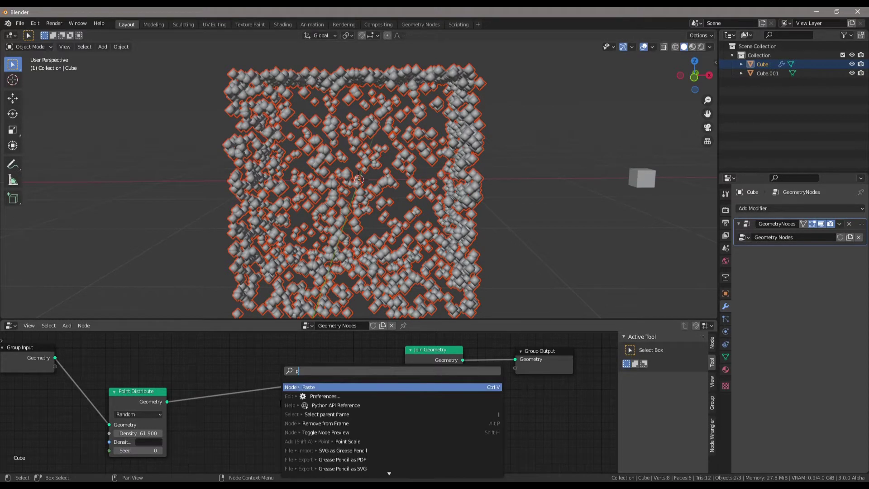
pyautogui.write('oint insta')
pyautogui.press('Return')
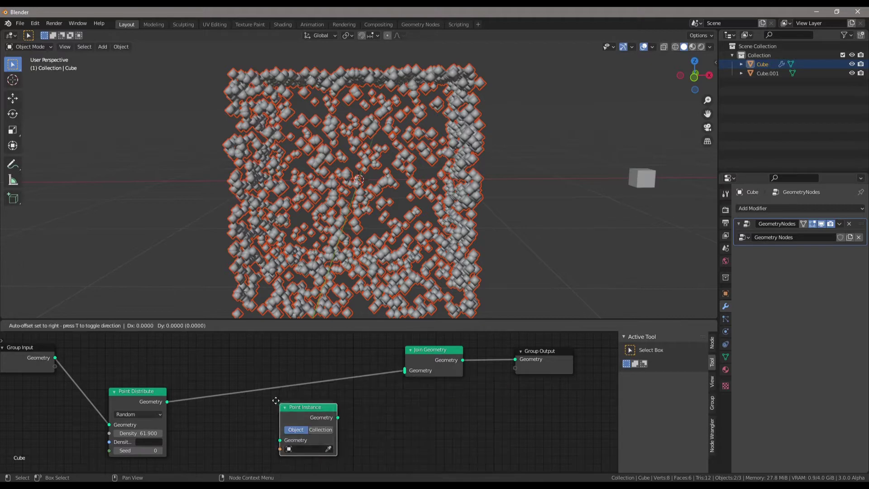
pyautogui.click(262, 374)
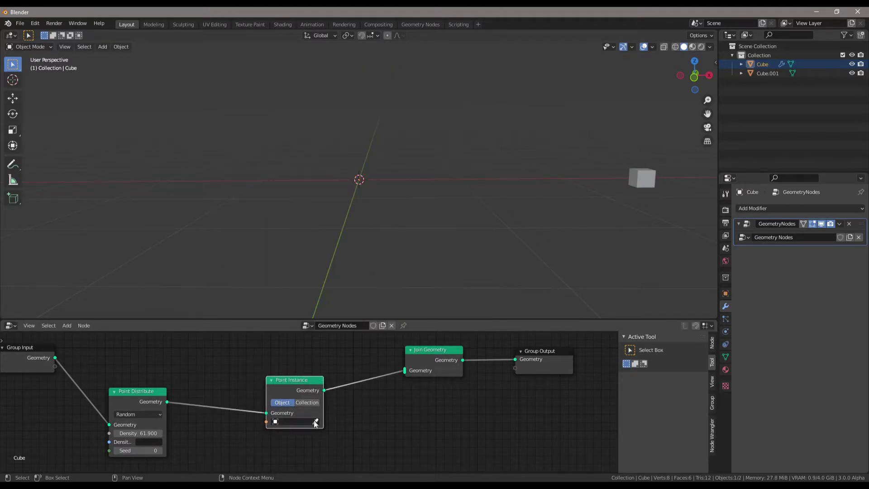
pyautogui.click(642, 172)
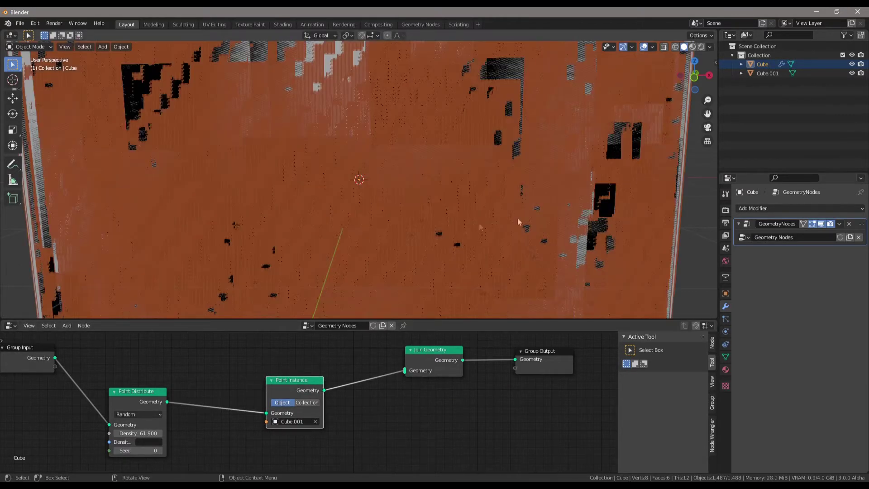
# Step: Scale the small instanced cube up and apply its scale
pyautogui.moveTo(516, 189); pyautogui.dragTo(546, 178, button='middle')
pyautogui.scroll(5, 523, 178)
pyautogui.moveTo(472, 199); pyautogui.dragTo(454, 203, button='middle')
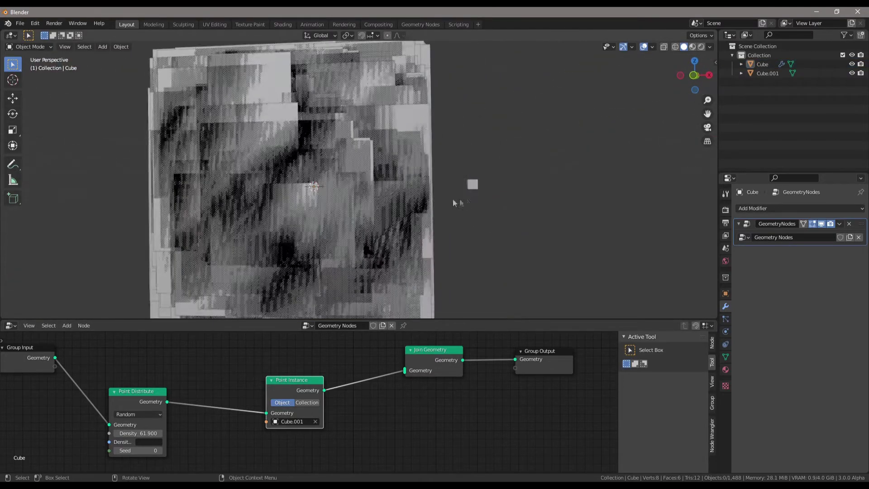
pyautogui.moveTo(506, 172); pyautogui.dragTo(436, 134, button='middle')
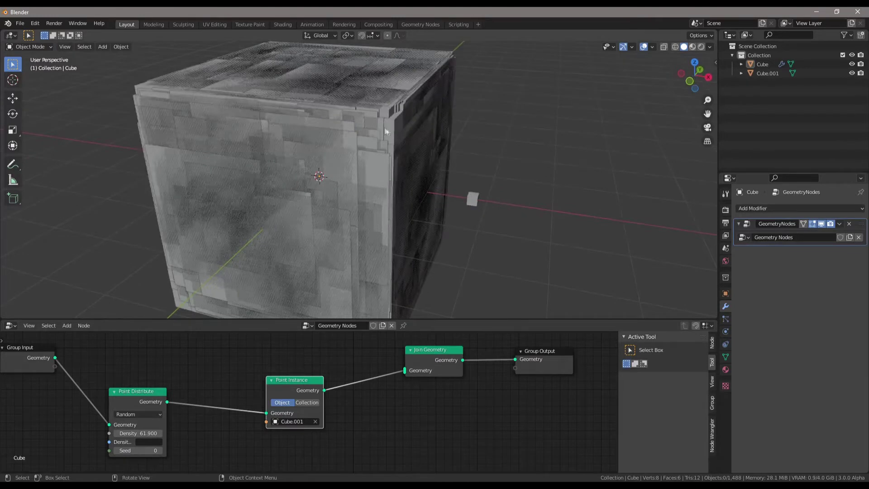
pyautogui.scroll(2, 384, 125)
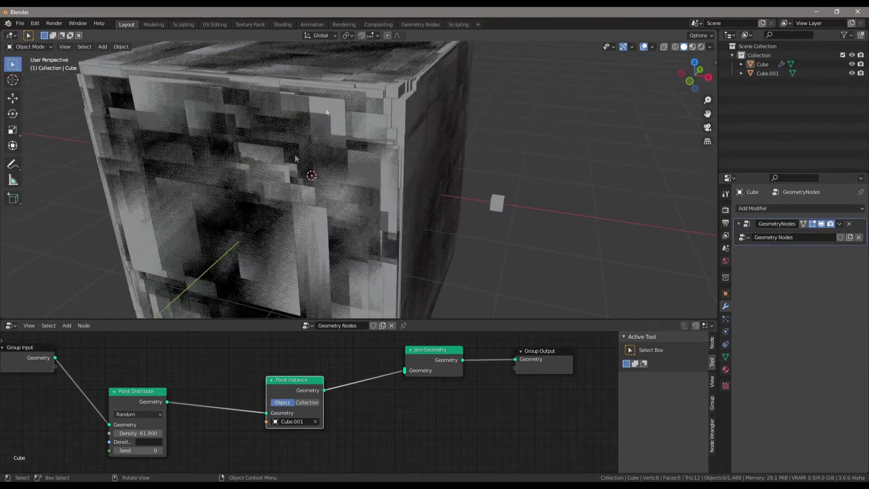
pyautogui.moveTo(481, 231); pyautogui.dragTo(482, 231)
pyautogui.press('s')
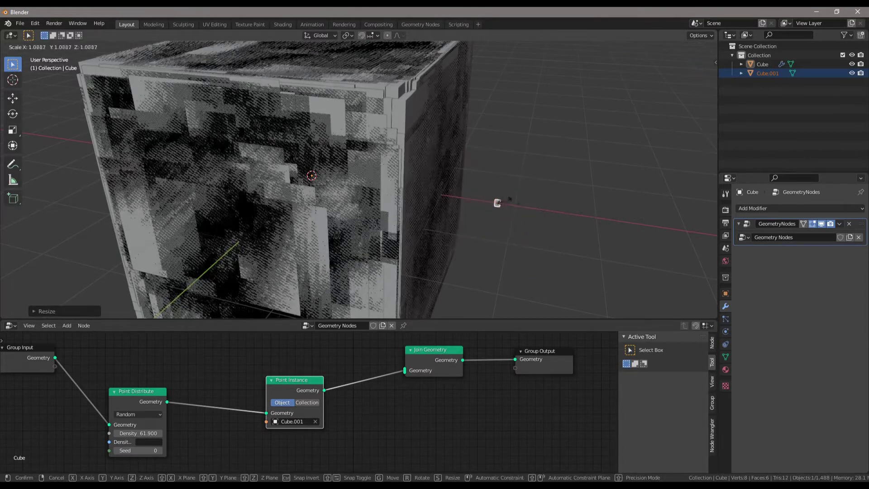
pyautogui.click(501, 168)
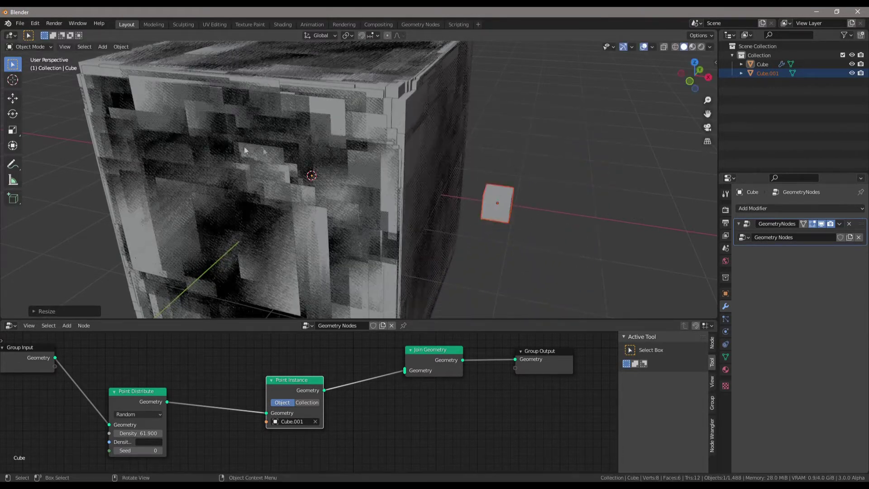
pyautogui.press('F3')
pyautogui.write('apply sc')
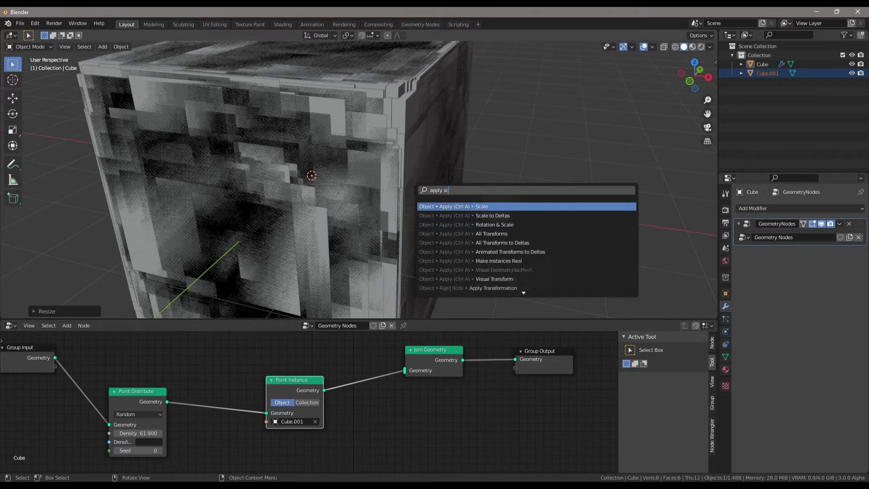
pyautogui.press('Return')
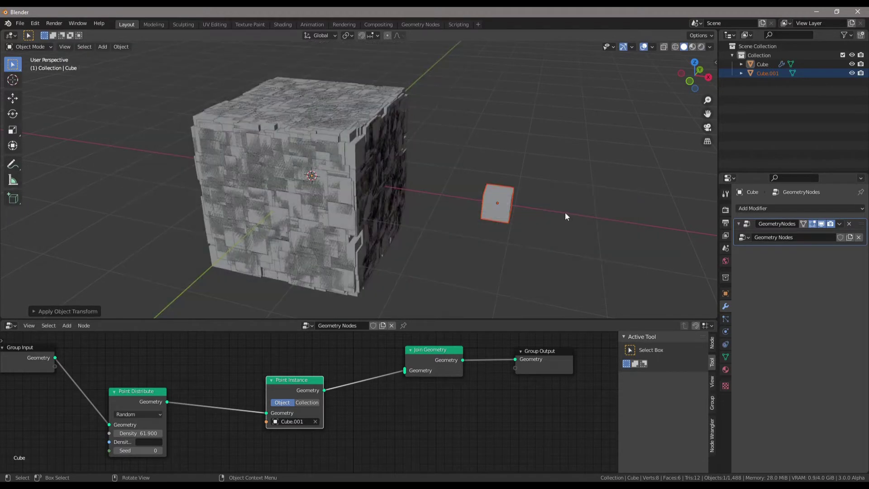
# Step: Scale the small cube down so its instances shrink, and apply its scale again
pyautogui.press('s')
pyautogui.click(528, 214)
pyautogui.press('F3')
pyautogui.press('Return')
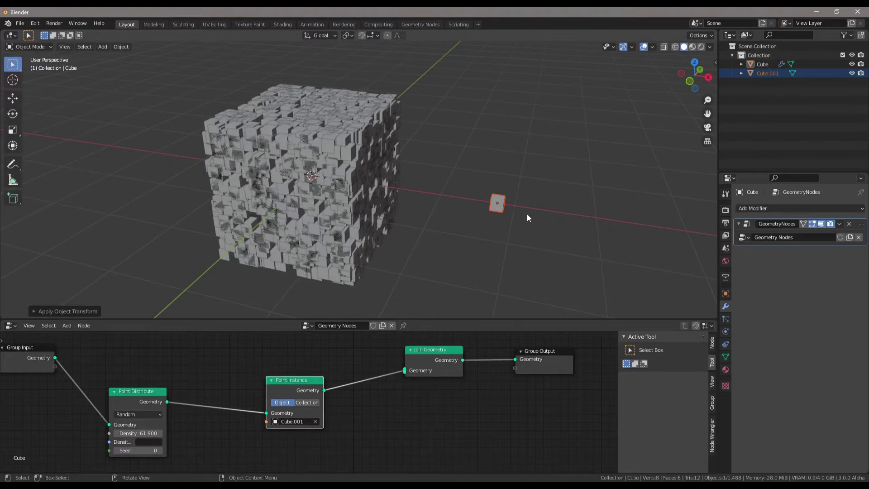
pyautogui.moveTo(527, 214); pyautogui.dragTo(389, 190, button='middle')
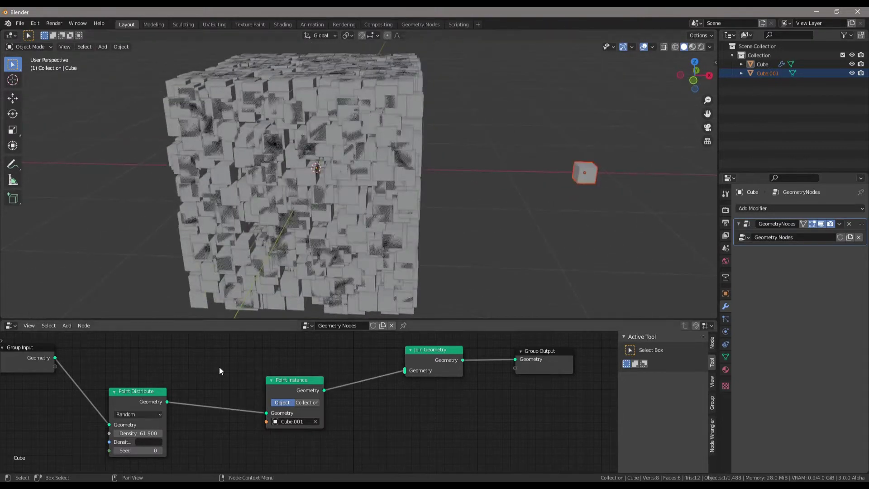
# Step: Try changing the original cube's X scale in its object transform and undo the change
pyautogui.press('F3')
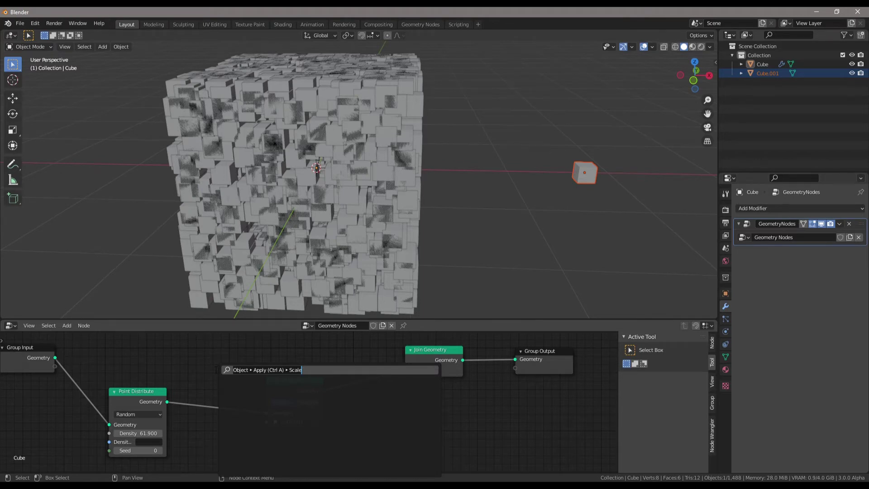
pyautogui.click(725, 293)
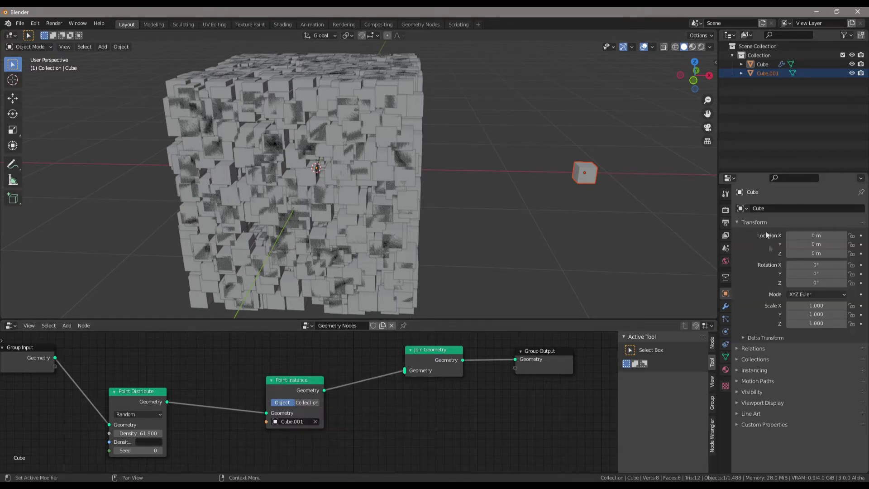
pyautogui.moveTo(807, 306)
pyautogui.mouseDown()
pyautogui.moveTo(844, 314)
pyautogui.moveTo(811, 311)
pyautogui.mouseUp()
pyautogui.hotkey('ctrl', 'z')
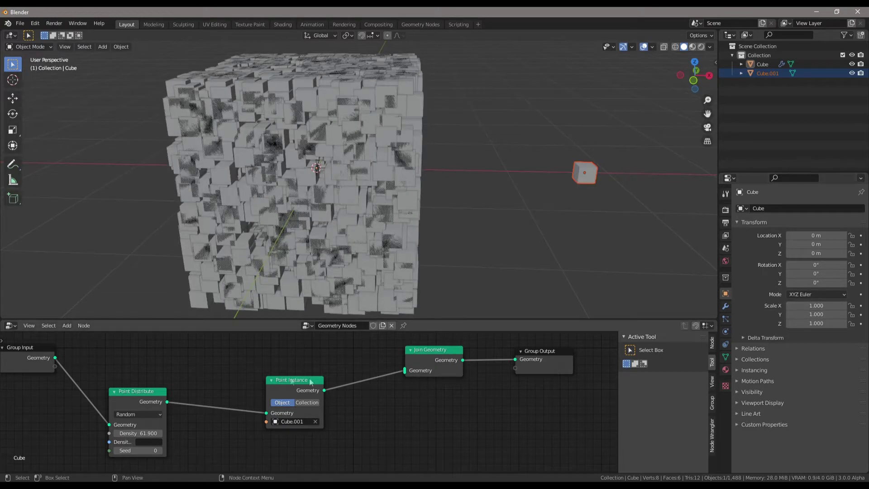
# Step: Insert an Attribute Randomize node between Point Distribute and Point Instance
pyautogui.moveTo(229, 376); pyautogui.dragTo(229, 375)
pyautogui.press('F3')
pyautogui.write('att')
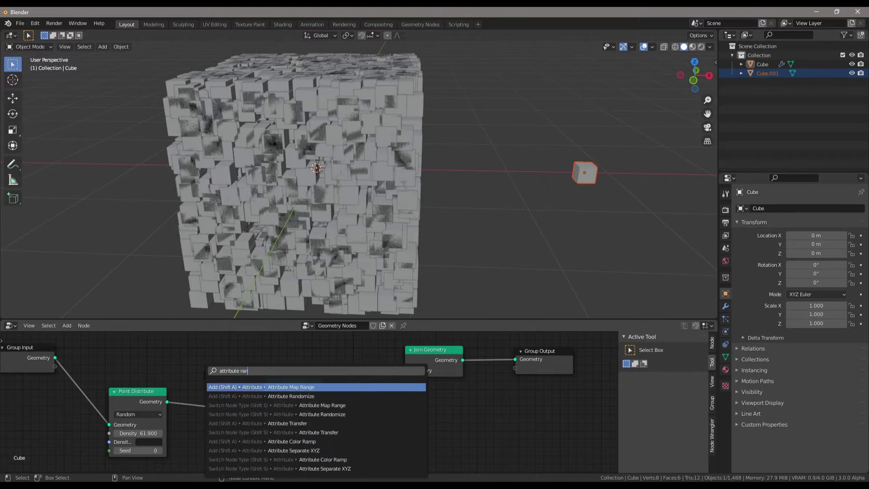
pyautogui.write('ribute ran')
pyautogui.press('Down')
pyautogui.press('Return')
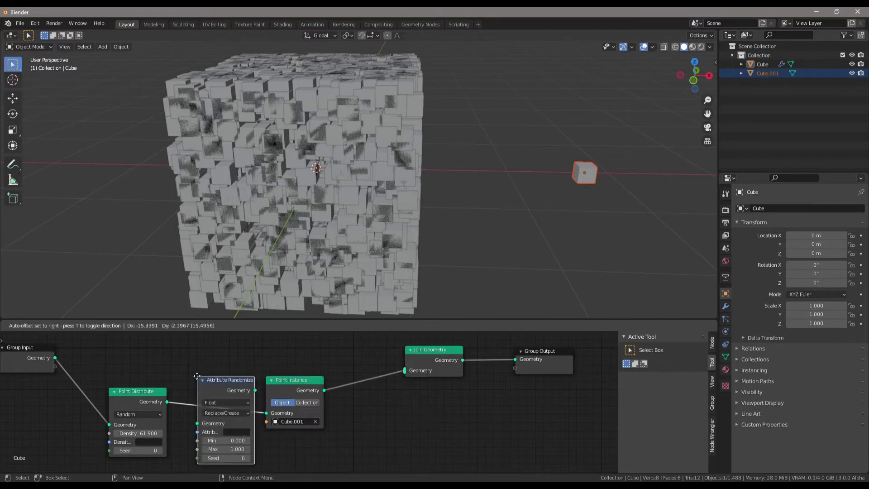
pyautogui.click(262, 424)
pyautogui.moveTo(262, 424); pyautogui.dragTo(305, 401, button='middle')
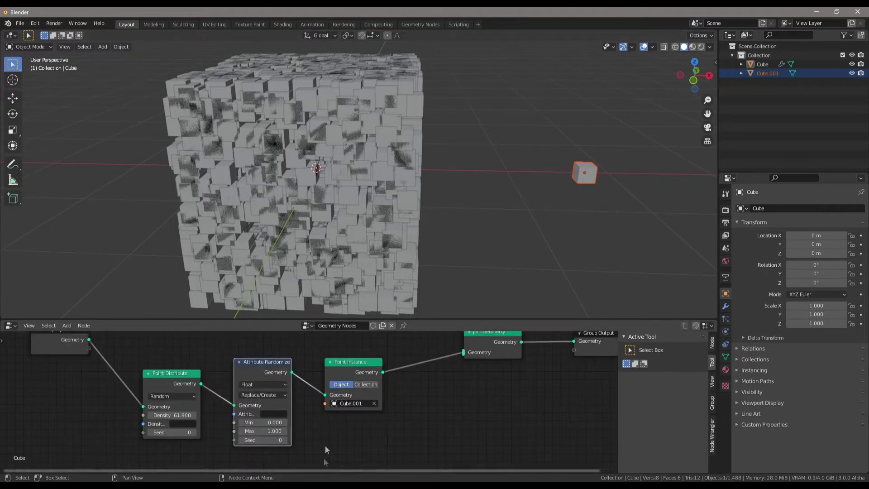
# Step: Widen the Attribute Randomize node and shift Point Instance away from it
pyautogui.click(277, 388)
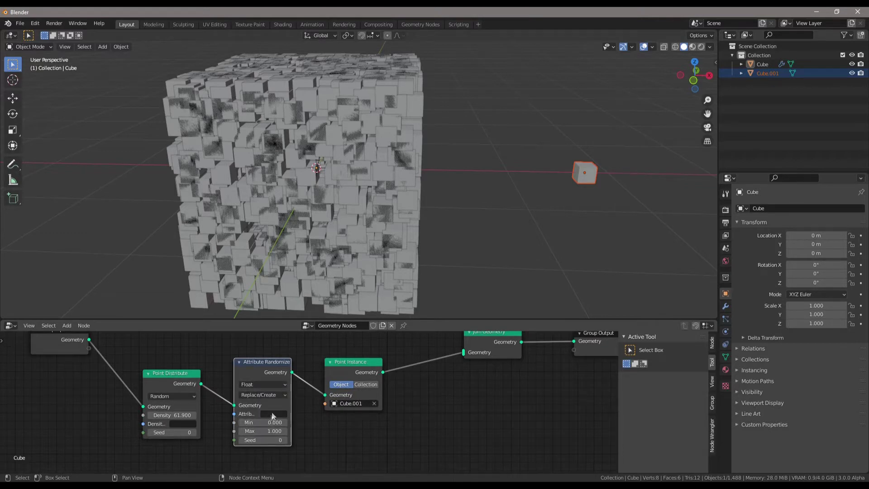
pyautogui.moveTo(292, 410); pyautogui.dragTo(316, 409)
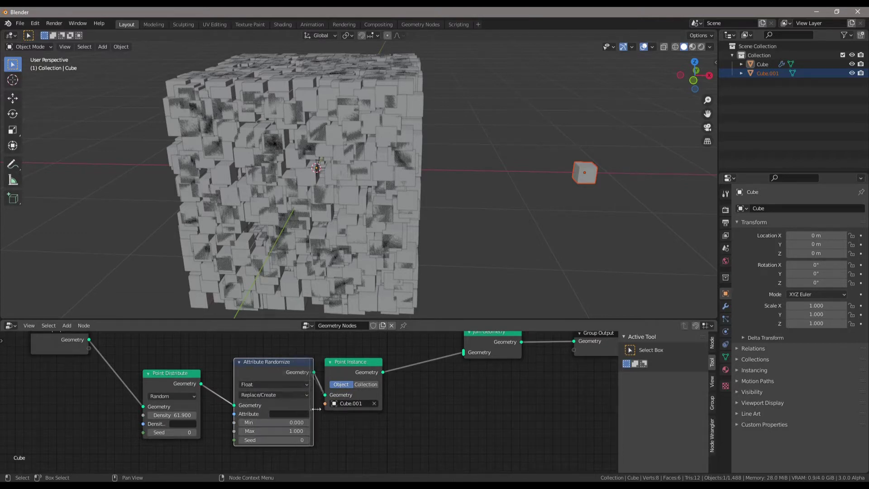
pyautogui.moveTo(372, 362); pyautogui.dragTo(413, 362)
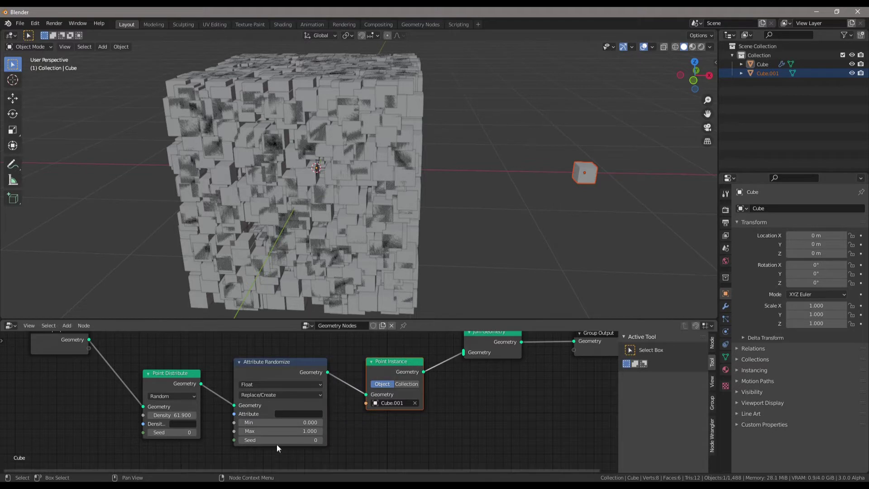
# Step: Set the Attribute Randomize node to the scale attribute, with Min -0.400 and Max 1.200
pyautogui.scroll(1, 301, 418)
pyautogui.click(305, 415)
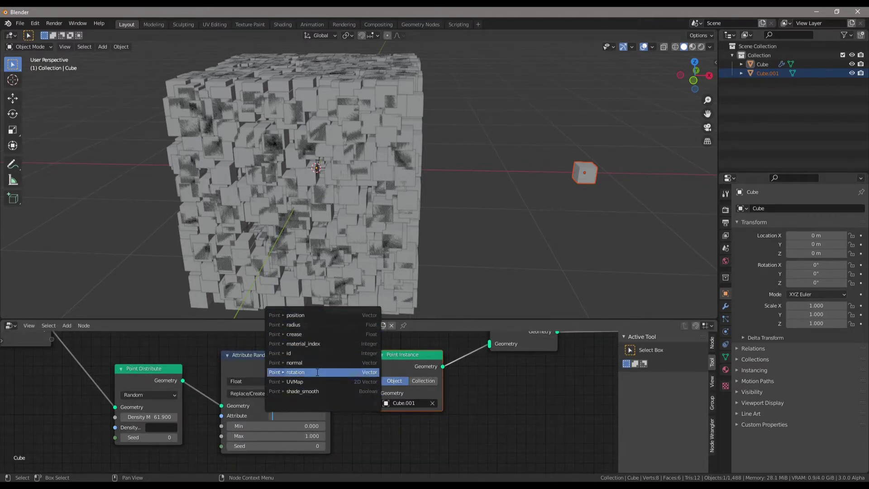
pyautogui.write('scale')
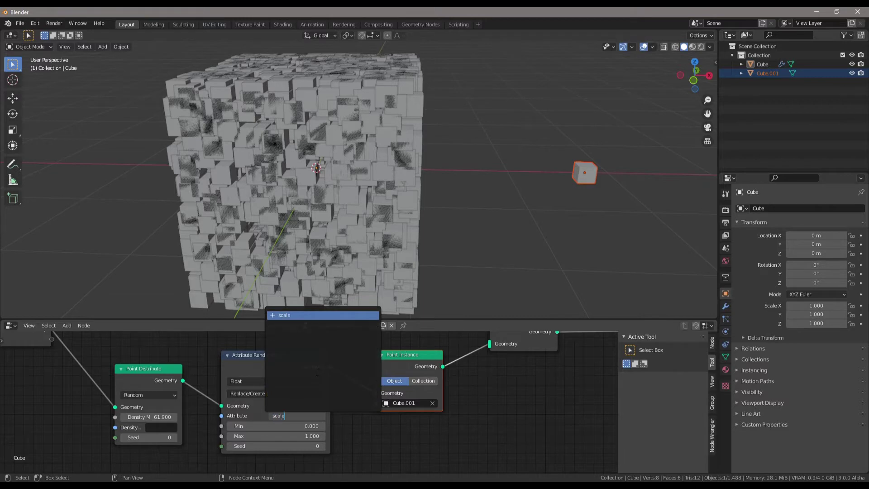
pyautogui.press('Return')
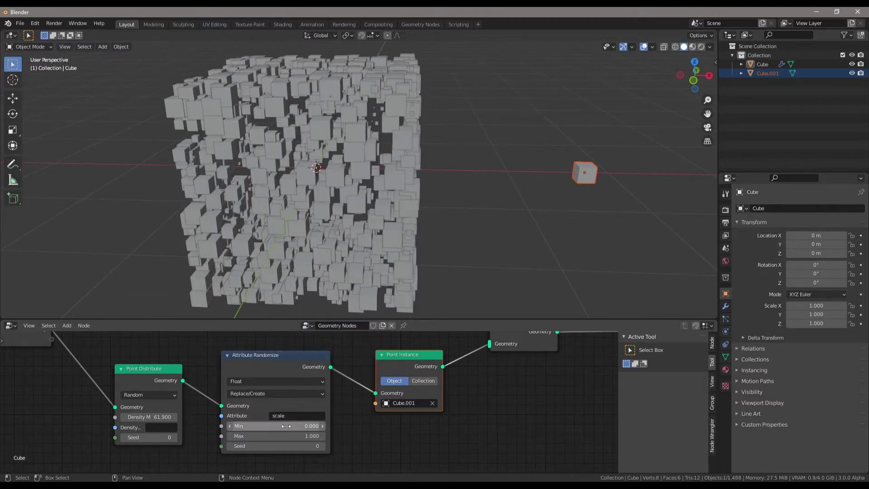
pyautogui.moveTo(276, 426); pyautogui.dragTo(312, 433)
# Step: Add a point light in the middle of the scattered cubes and set its power to 500 W
pyautogui.click(425, 264)
pyautogui.moveTo(469, 225); pyautogui.dragTo(406, 219, button='middle')
pyautogui.scroll(5, 406, 220)
pyautogui.click(350, 178)
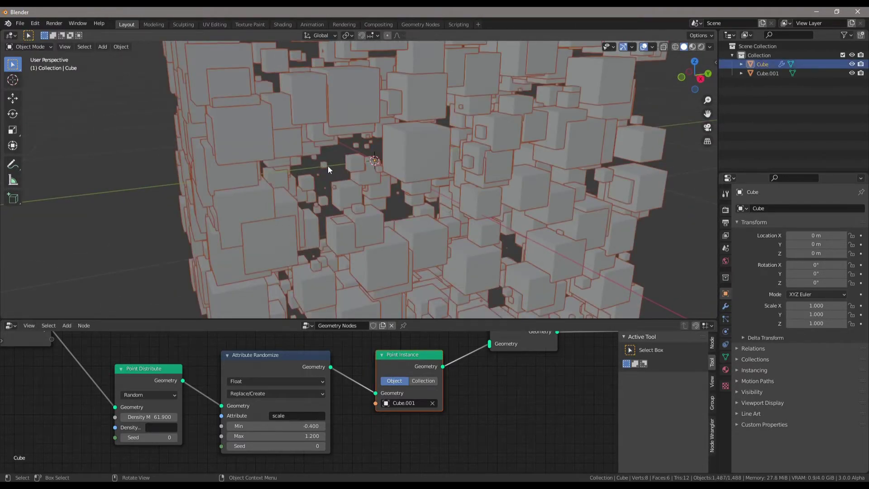
pyautogui.hotkey('shift', 'a')
pyautogui.moveTo(328, 165)
pyautogui.hotkey('shift', 'a')
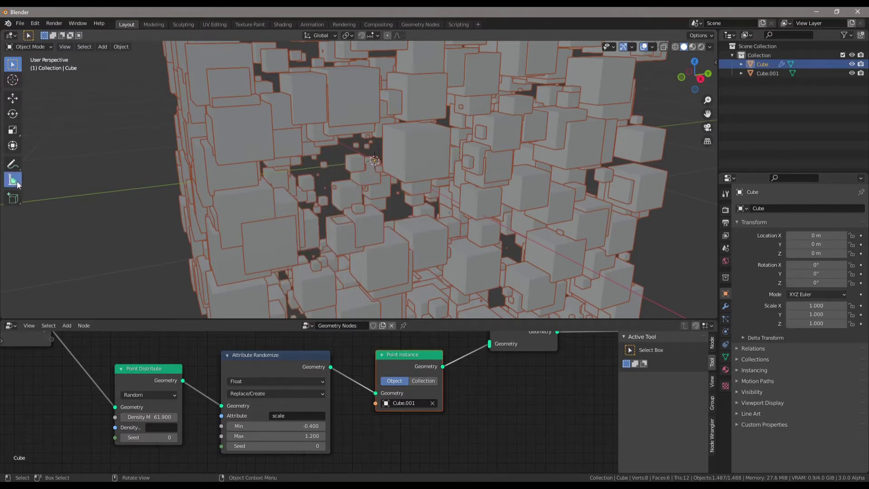
pyautogui.click(105, 167)
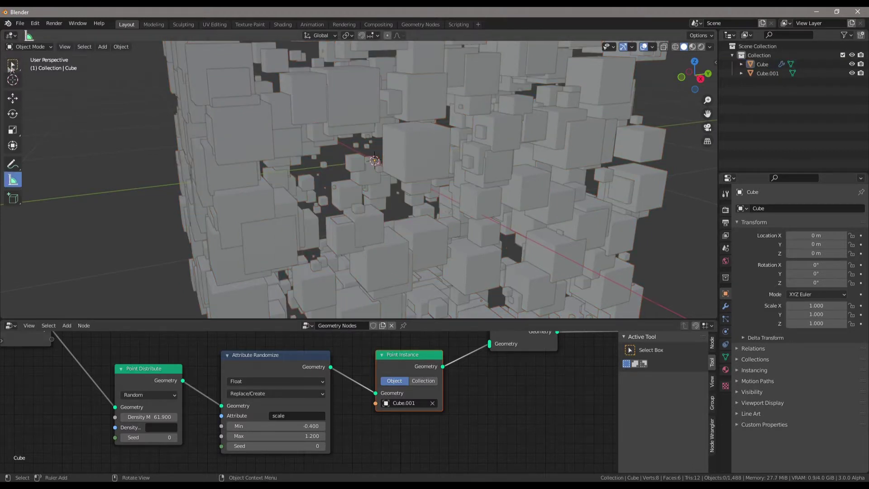
pyautogui.hotkey('shift', 'a')
pyautogui.moveTo(68, 270)
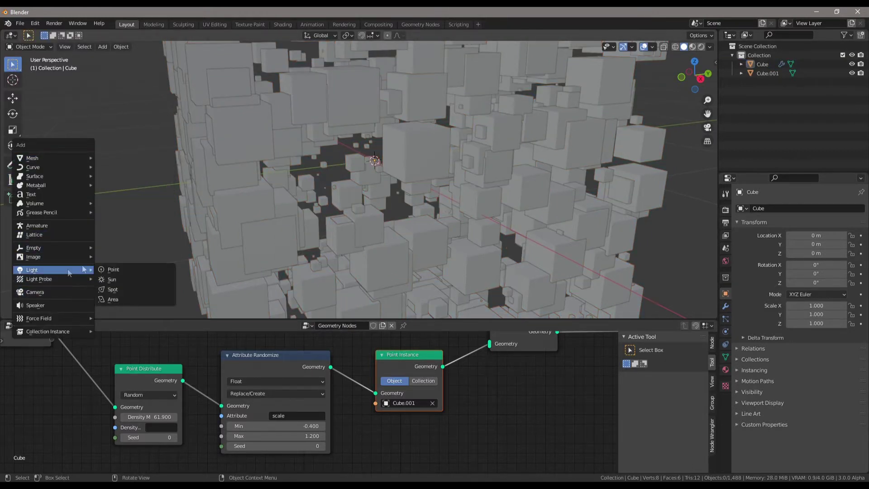
pyautogui.click(114, 270)
pyautogui.click(725, 330)
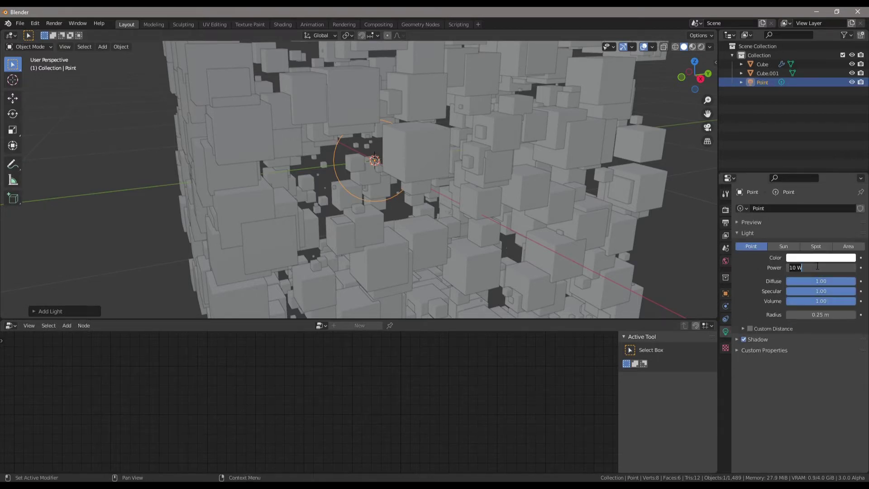
# Step: Show the viewport in Rendered shading and set the render engine to Cycles
pyautogui.press('z')
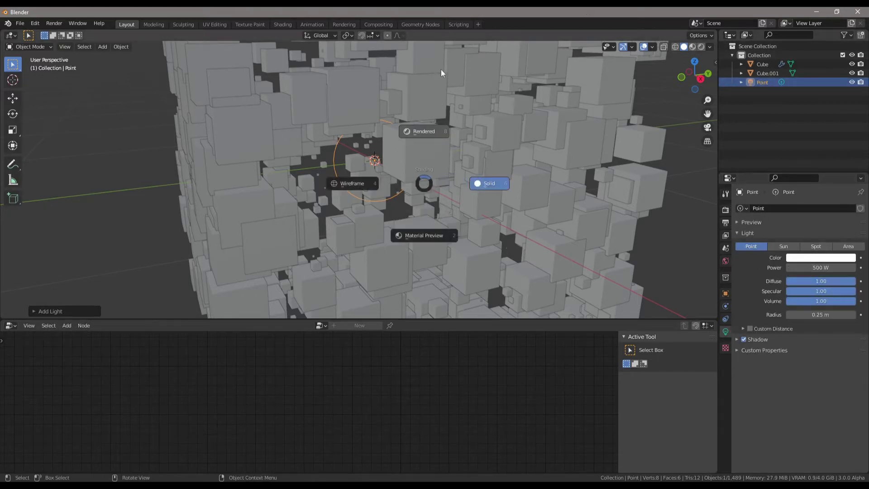
pyautogui.click(485, 183)
pyautogui.click(590, 209)
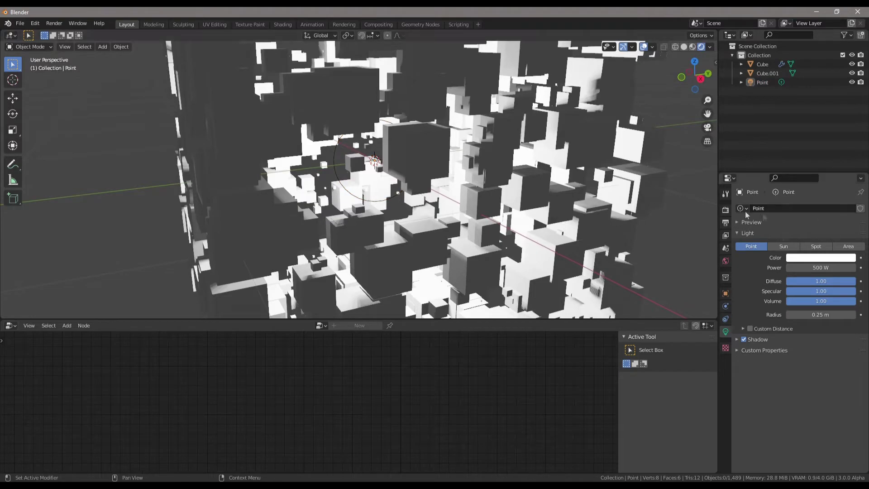
pyautogui.click(725, 210)
pyautogui.click(826, 209)
pyautogui.click(829, 238)
# Step: Reduce the point light's power to 50 W and examine the lit cubes from inside
pyautogui.moveTo(451, 234)
pyautogui.mouseDown(button='middle')
pyautogui.moveTo(357, 181)
pyautogui.moveTo(452, 144)
pyautogui.moveTo(410, 176)
pyautogui.moveTo(670, 367)
pyautogui.mouseUp(button='middle')
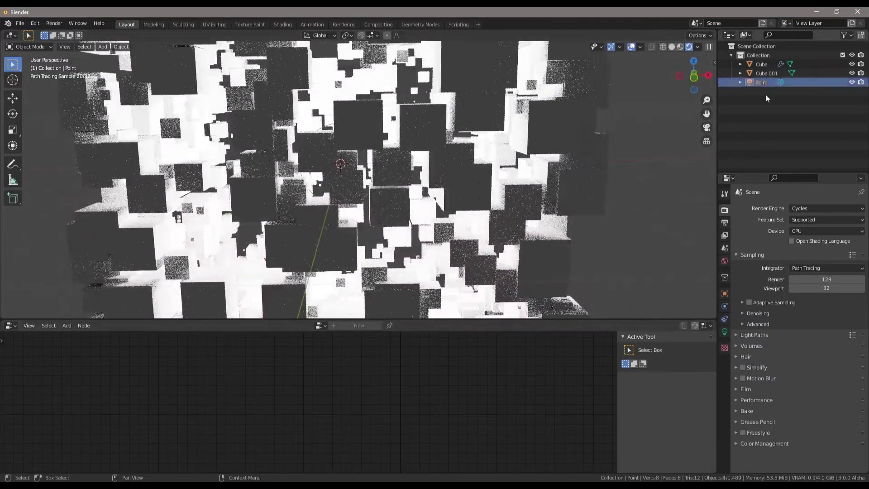
pyautogui.click(725, 332)
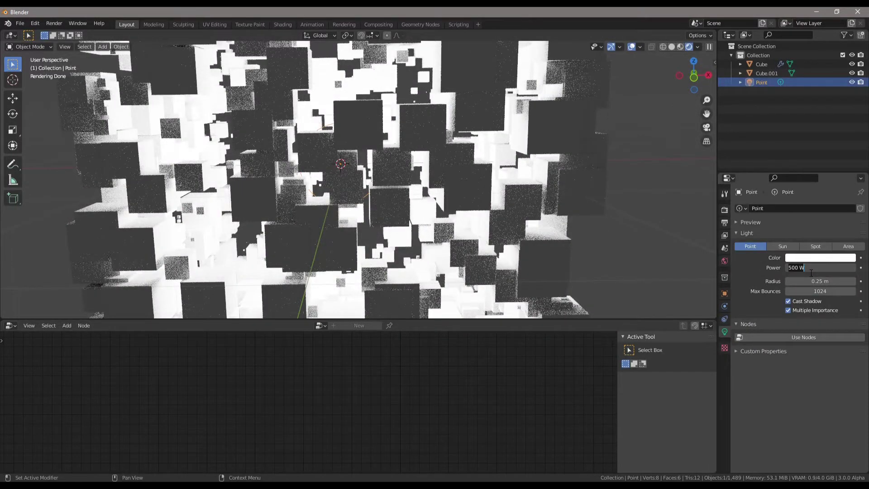
pyautogui.write('50')
pyautogui.press('Return')
pyautogui.moveTo(491, 157); pyautogui.dragTo(442, 62, button='middle')
pyautogui.click(367, 145)
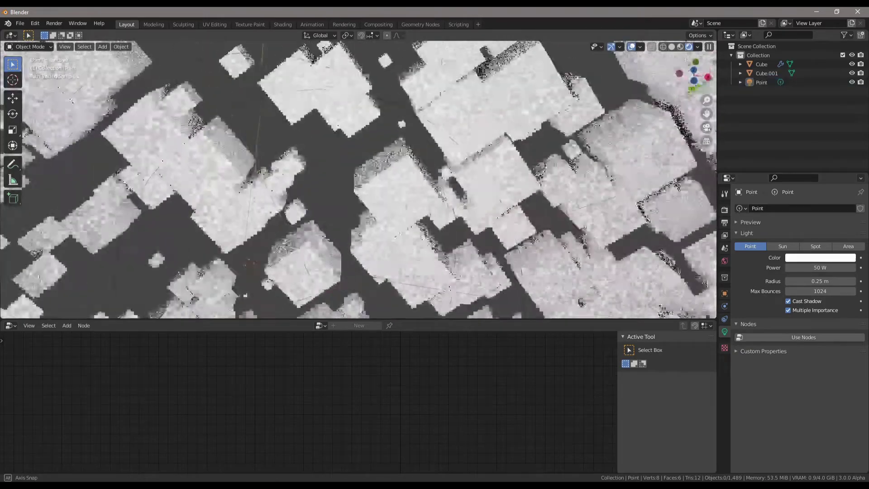
pyautogui.moveTo(580, 302); pyautogui.dragTo(406, 191, button='middle')
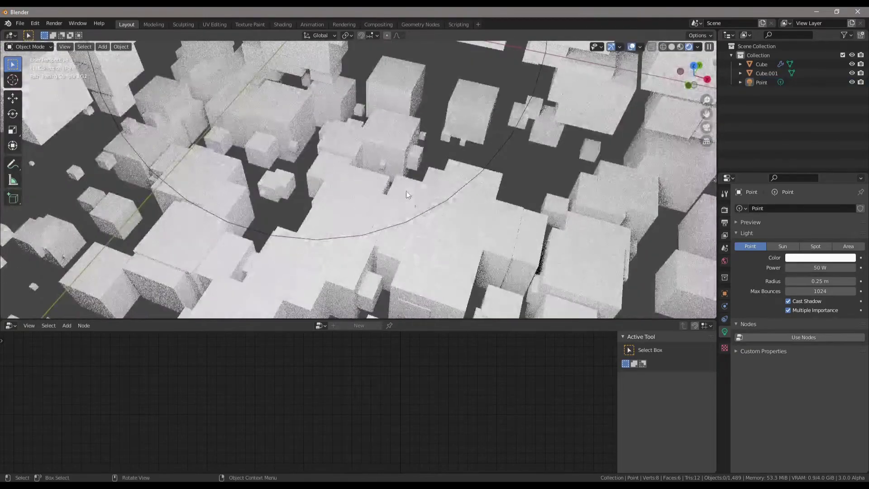
# Step: Return the viewport to Solid shading and reselect the scattered cube to bring back its node tree
pyautogui.press('z')
pyautogui.click(480, 191)
pyautogui.scroll(-10, 474, 200)
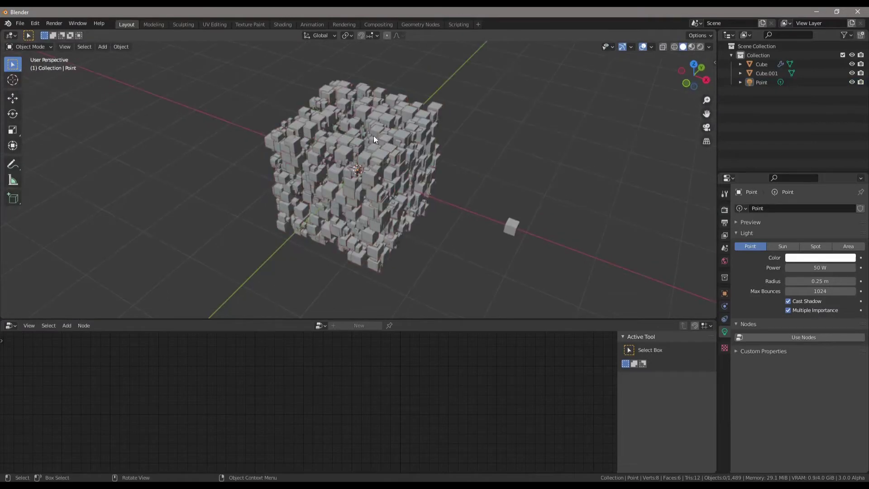
pyautogui.click(373, 138)
pyautogui.scroll(8, 374, 138)
pyautogui.scroll(-4, 396, 126)
pyautogui.moveTo(435, 190); pyautogui.dragTo(462, 202, button='middle')
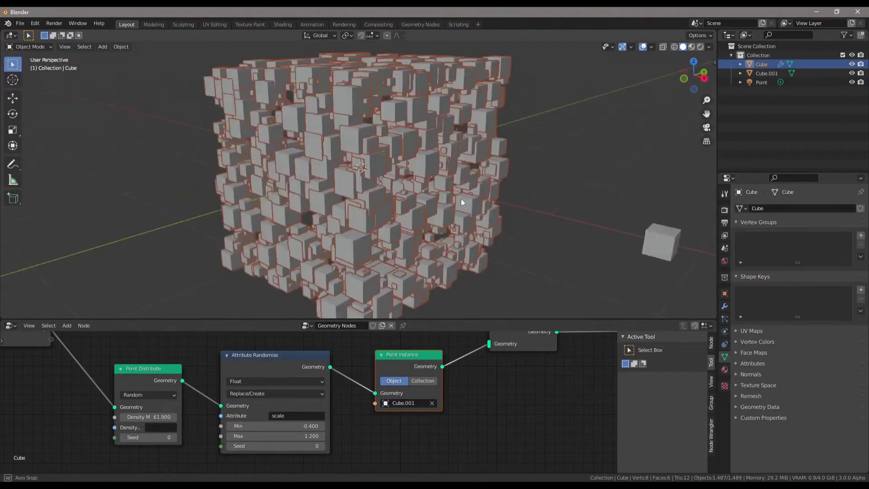
# Step: Move Point Instance and the nodes after it to open a gap behind Attribute Randomize, and select Attribute Randomize
pyautogui.scroll(-3, 370, 335)
pyautogui.moveTo(535, 347); pyautogui.dragTo(359, 449)
pyautogui.press('g')
pyautogui.click(442, 442)
pyautogui.scroll(3, 395, 399)
pyautogui.click(275, 371)
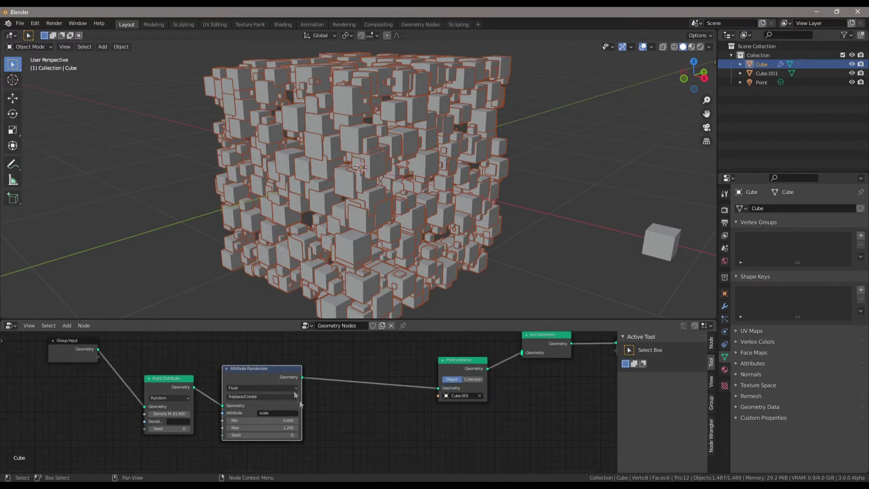
# Step: Duplicate the scale Attribute Randomize node, insert the copy before Point Instance, and set its attribute to rotation
pyautogui.hotkey('shift', 'd')
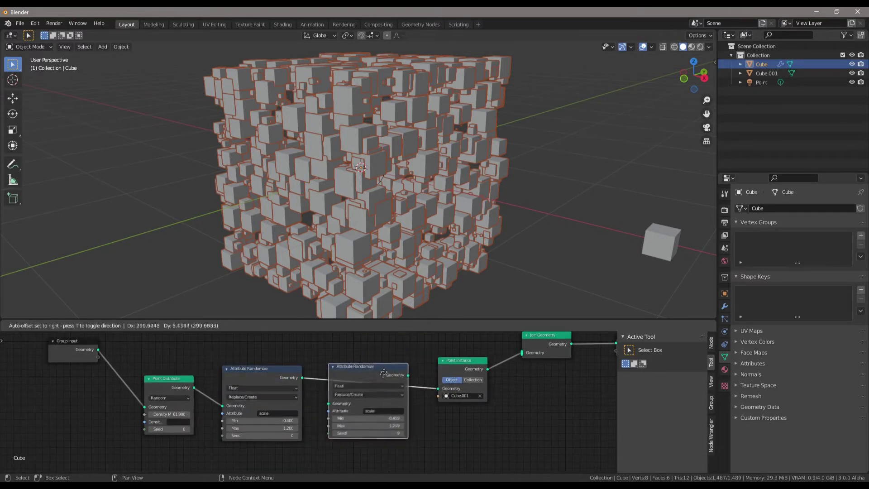
pyautogui.click(384, 373)
pyautogui.scroll(2, 424, 409)
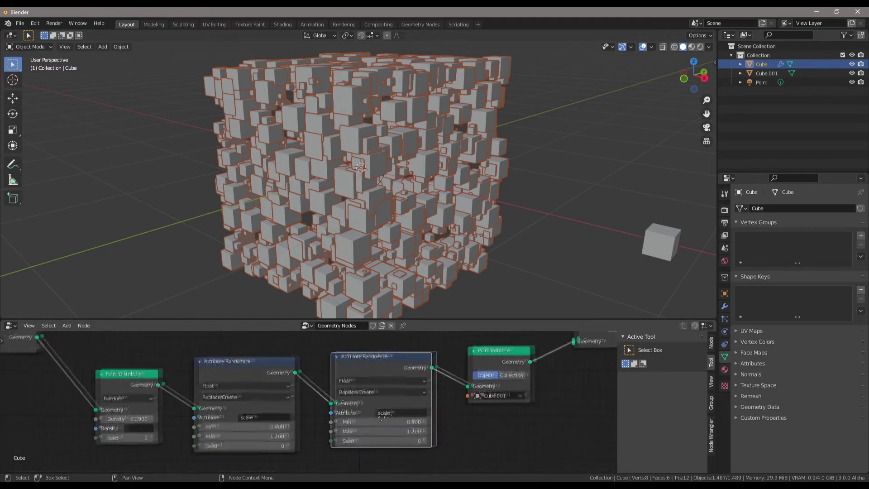
pyautogui.click(393, 414)
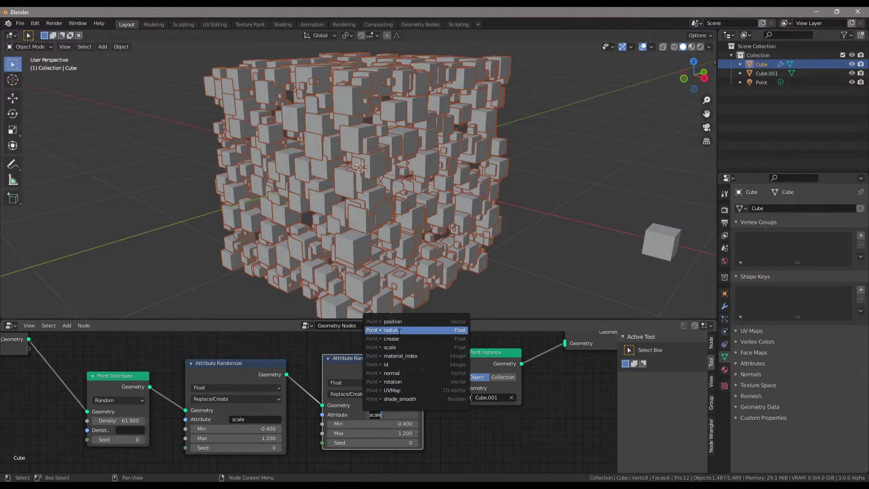
pyautogui.click(411, 382)
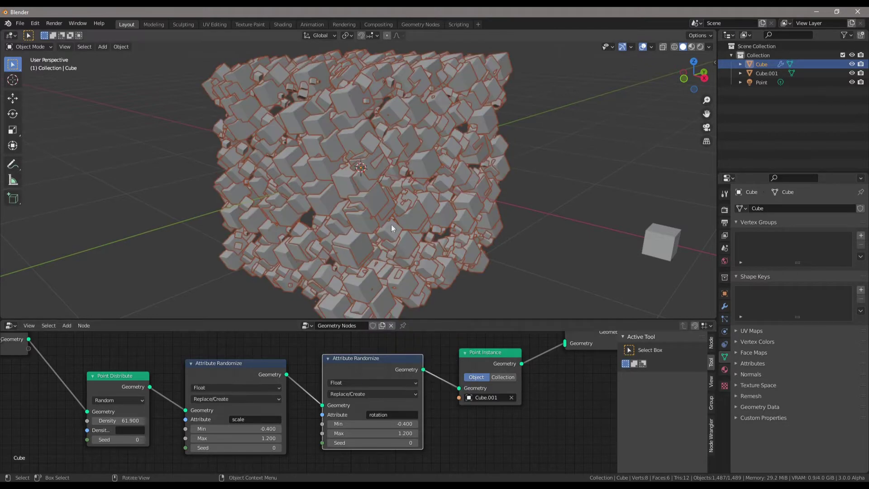
# Step: Widen the rotation randomization range to Min -154.3 and Max 168.9, and examine the rotated cubes
pyautogui.moveTo(391, 224); pyautogui.dragTo(318, 204, button='middle')
pyautogui.scroll(4, 318, 204)
pyautogui.scroll(-5, 344, 210)
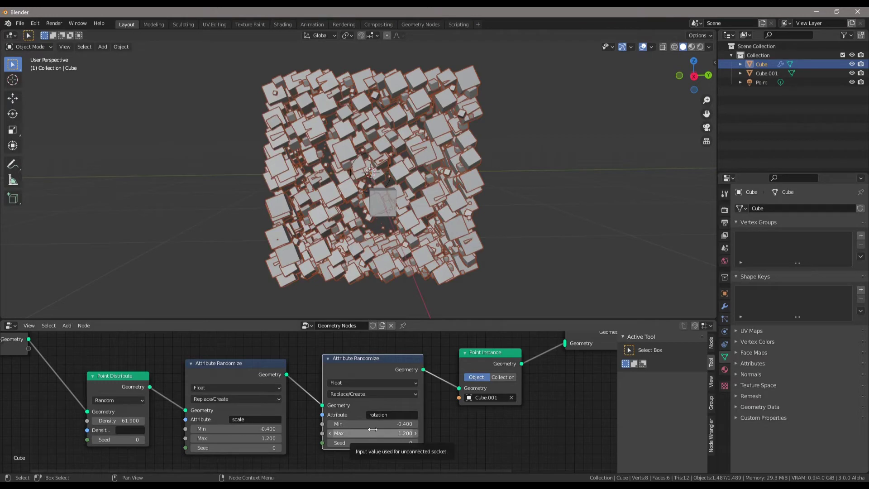
pyautogui.moveTo(374, 424); pyautogui.dragTo(435, 433)
pyautogui.moveTo(371, 203); pyautogui.dragTo(489, 162, button='middle')
pyautogui.scroll(3, 488, 162)
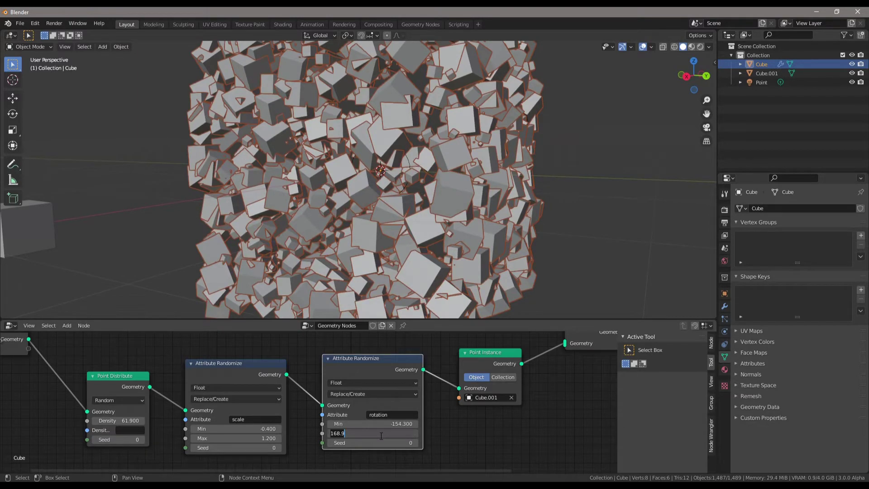
# Step: Set the rotation randomization's Max to 2 and Min to 0
pyautogui.write('2')
pyautogui.press('Return')
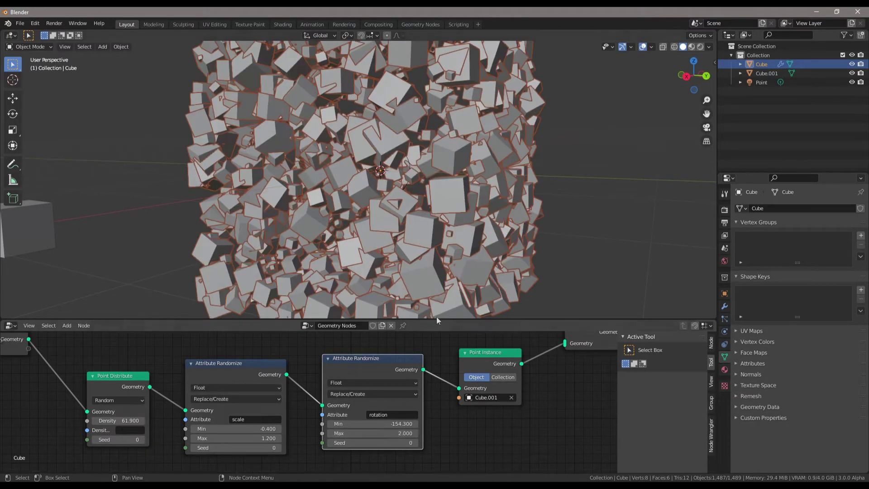
pyautogui.moveTo(436, 316); pyautogui.dragTo(421, 245, button='middle')
pyautogui.scroll(-4, 424, 259)
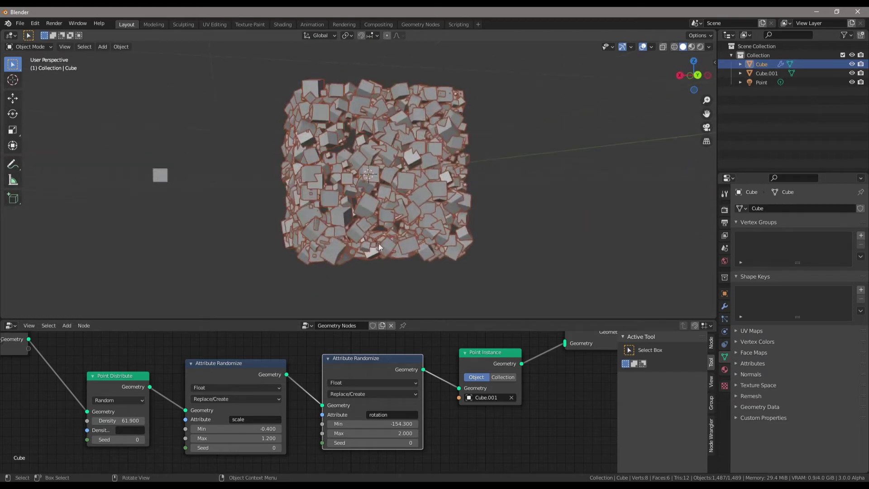
pyautogui.write('0')
pyautogui.press('Return')
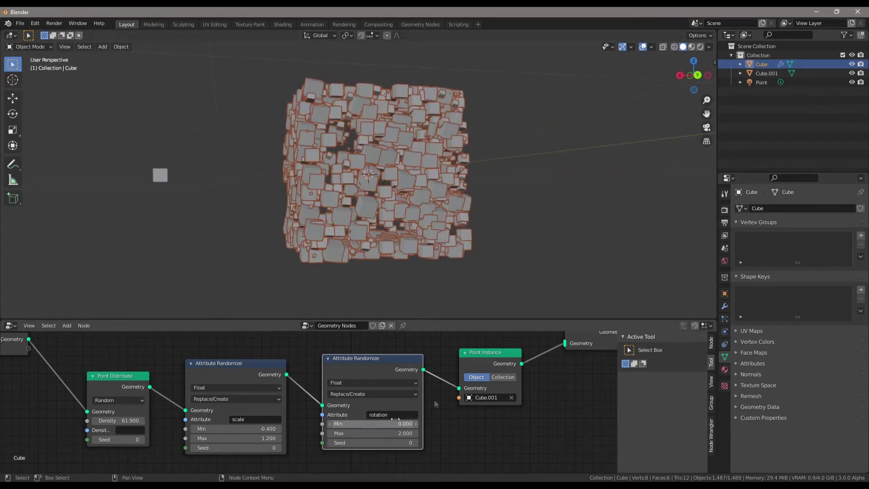
# Step: Adjust the rotation randomization to Min -335.4 and Max 133.5, and deselect the cube to inspect the instances
pyautogui.moveTo(425, 248); pyautogui.dragTo(501, 258, button='middle')
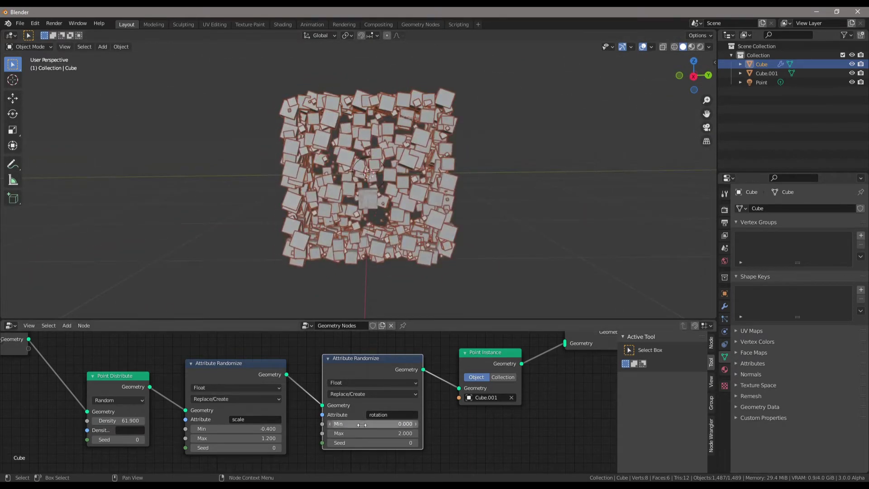
pyautogui.moveTo(372, 434); pyautogui.dragTo(521, 433)
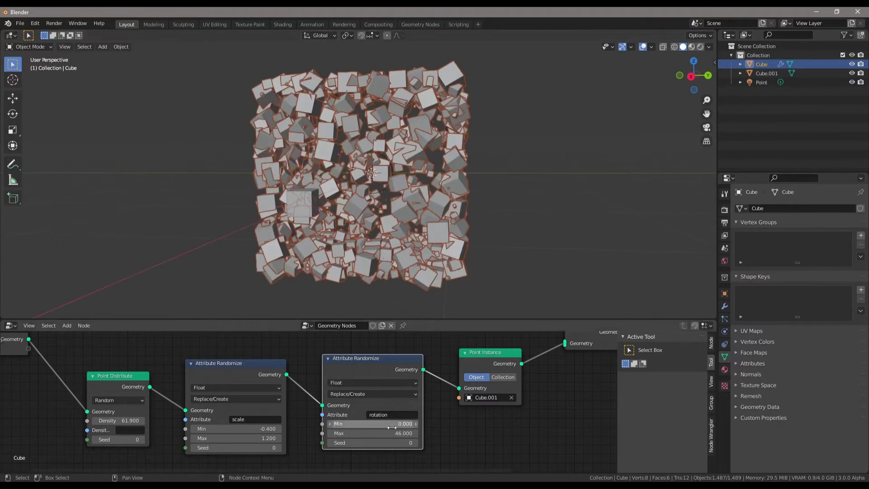
pyautogui.moveTo(391, 424); pyautogui.dragTo(421, 388)
pyautogui.moveTo(403, 434); pyautogui.dragTo(456, 423)
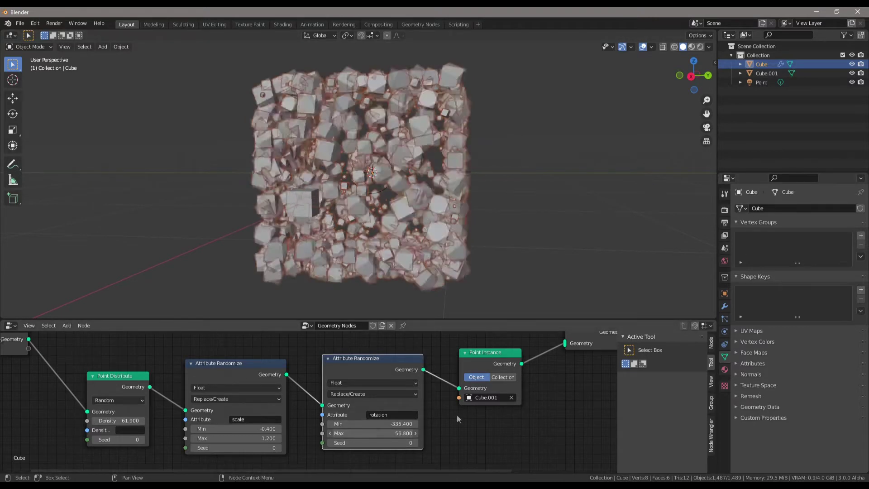
pyautogui.moveTo(584, 115); pyautogui.dragTo(492, 127, button='middle')
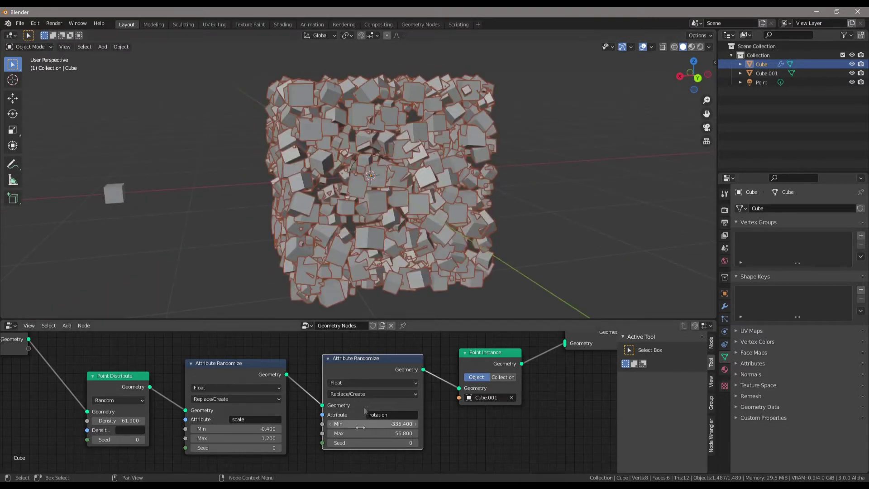
pyautogui.moveTo(365, 434); pyautogui.dragTo(401, 434)
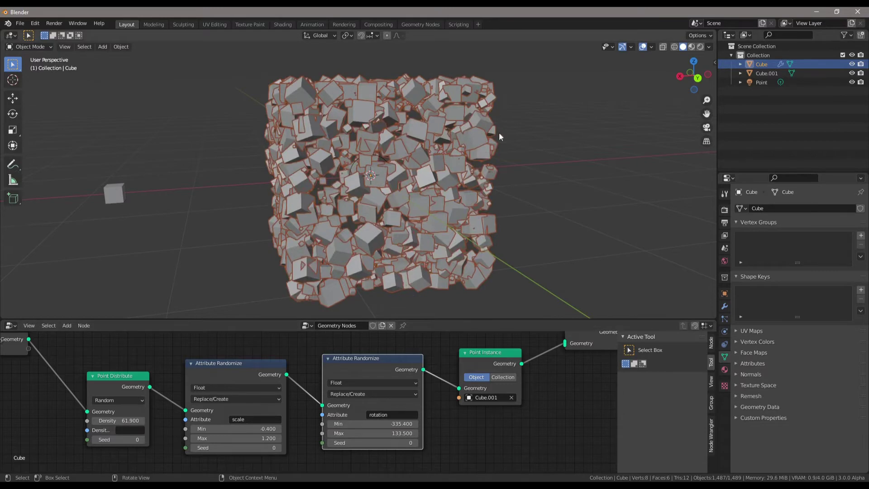
pyautogui.scroll(2, 550, 154)
pyautogui.moveTo(499, 132); pyautogui.dragTo(412, 234, button='middle')
pyautogui.click(549, 154)
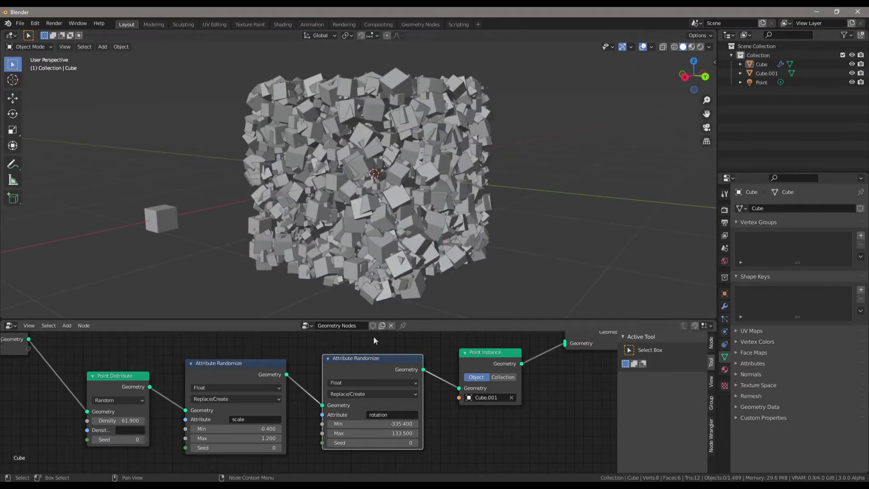
# Step: Lower the Point Distribute density to 27.5 and reselect the scattered cube
pyautogui.press('Home')
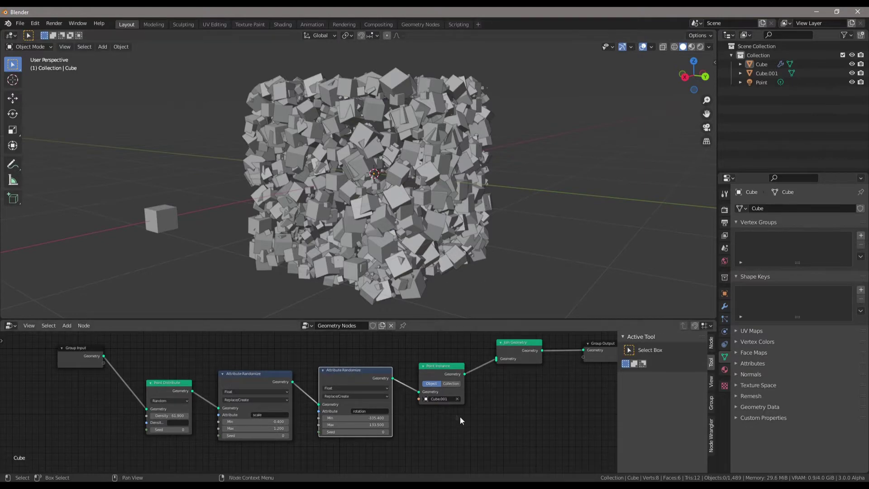
pyautogui.moveTo(406, 246); pyautogui.dragTo(518, 226, button='middle')
pyautogui.moveTo(161, 428); pyautogui.dragTo(129, 428)
pyautogui.click(457, 160)
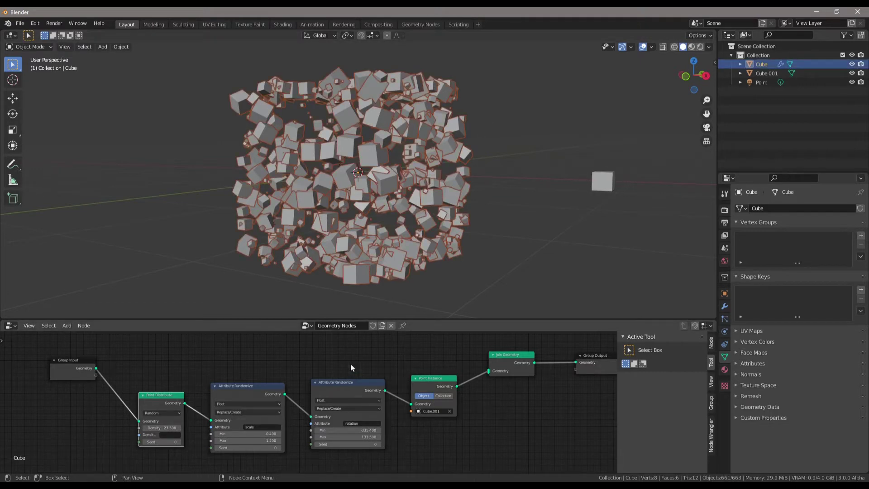
# Step: Raise both Attribute Randomize nodes and the Point Instance node slightly to tidy the node chain
pyautogui.moveTo(259, 386)
pyautogui.mouseDown()
pyautogui.moveTo(260, 366)
pyautogui.moveTo(260, 377)
pyautogui.mouseUp()
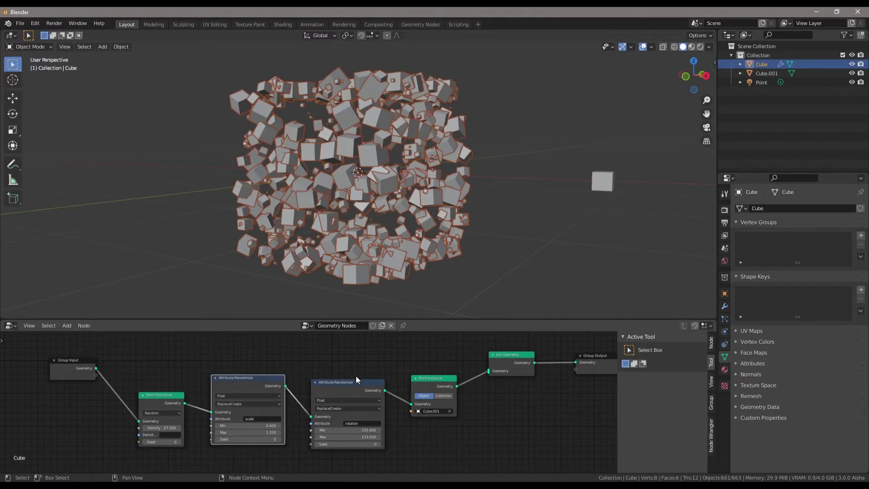
pyautogui.moveTo(360, 382); pyautogui.dragTo(360, 371)
pyautogui.moveTo(442, 385); pyautogui.dragTo(440, 369)
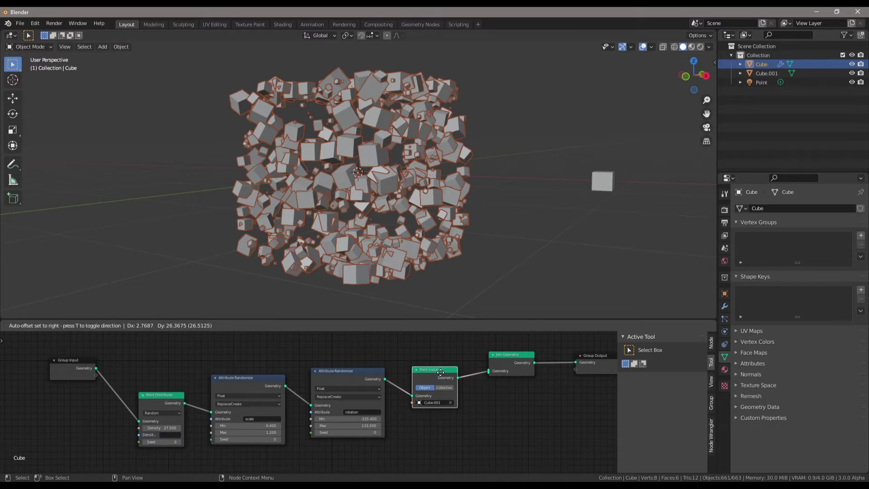
pyautogui.moveTo(463, 361); pyautogui.dragTo(400, 369, button='middle')
pyautogui.click(602, 181)
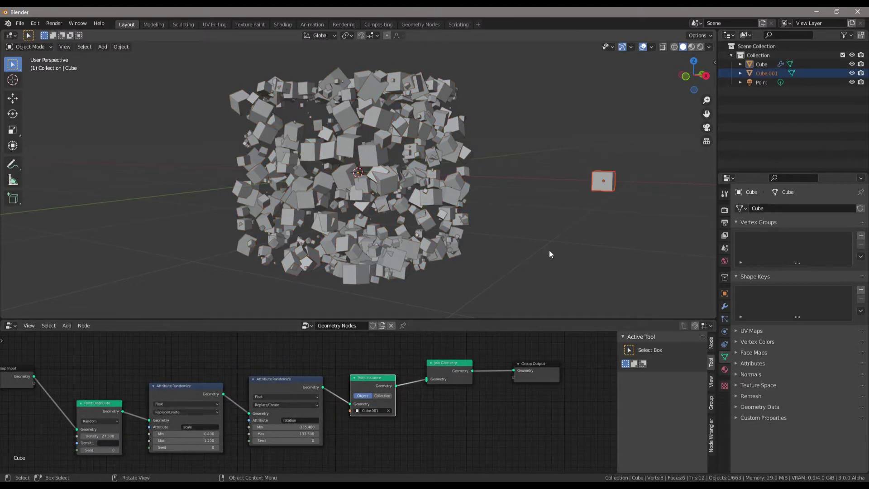
pyautogui.scroll(3, 449, 368)
pyautogui.click(489, 193)
pyautogui.moveTo(490, 193); pyautogui.dragTo(498, 248, button='middle')
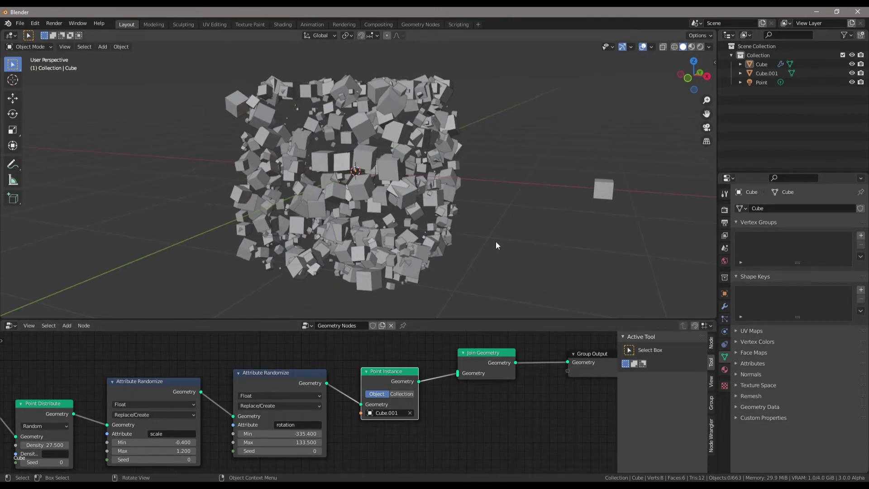
pyautogui.scroll(-3, 487, 353)
pyautogui.moveTo(579, 120); pyautogui.dragTo(296, 104)
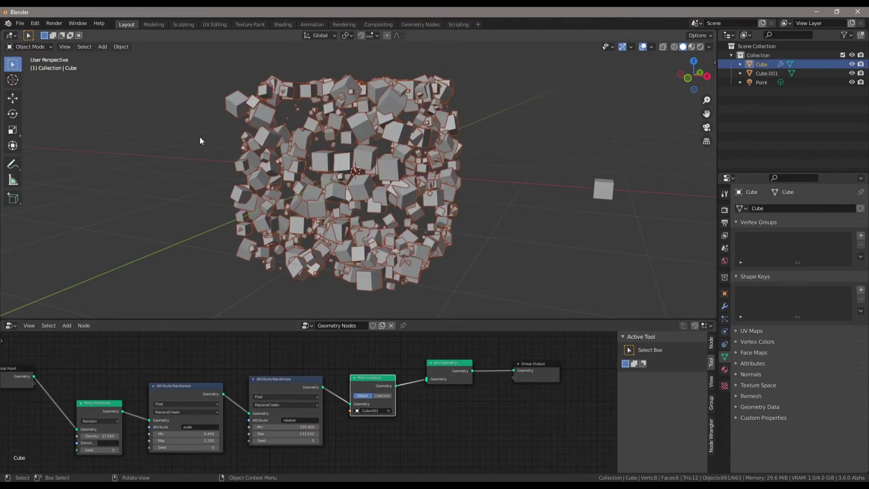
pyautogui.click(199, 138)
pyautogui.scroll(-4, 220, 390)
pyautogui.moveTo(209, 354); pyautogui.dragTo(168, 374)
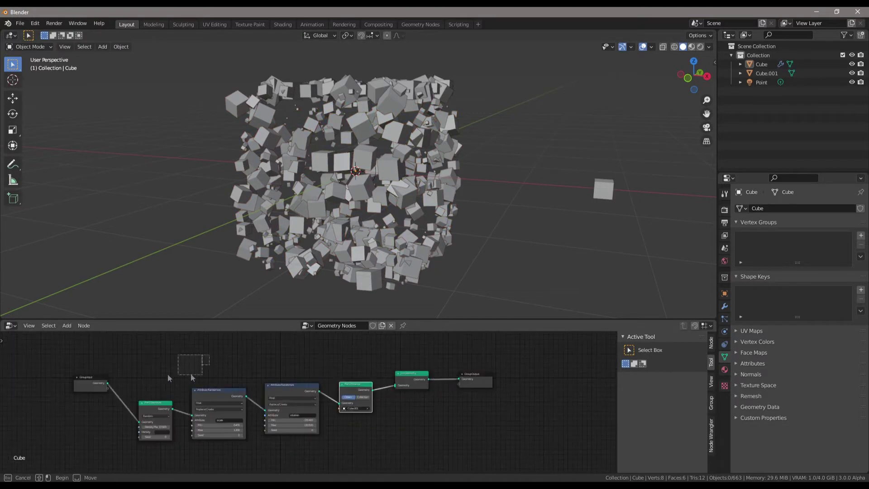
pyautogui.click(227, 371)
# Step: Add a Plain Axes empty at the centre of the scattered cube
pyautogui.hotkey('shift', 'a')
pyautogui.moveTo(179, 230)
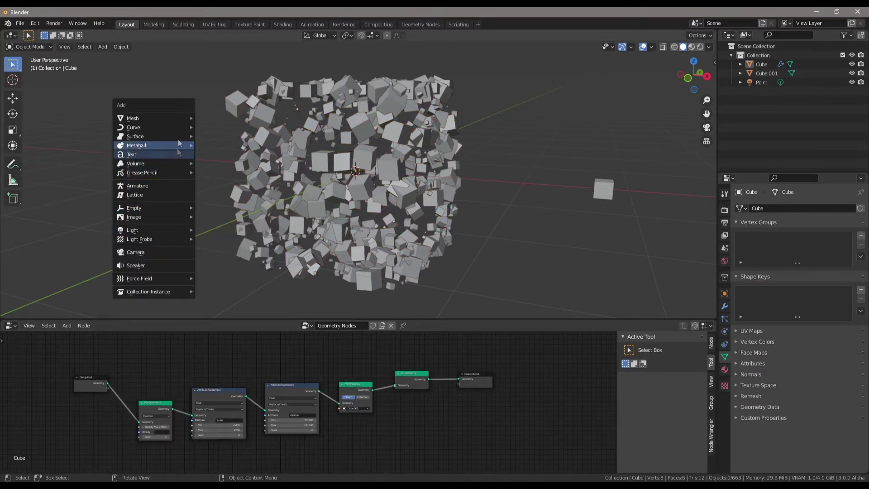
pyautogui.moveTo(173, 208)
pyautogui.click(213, 208)
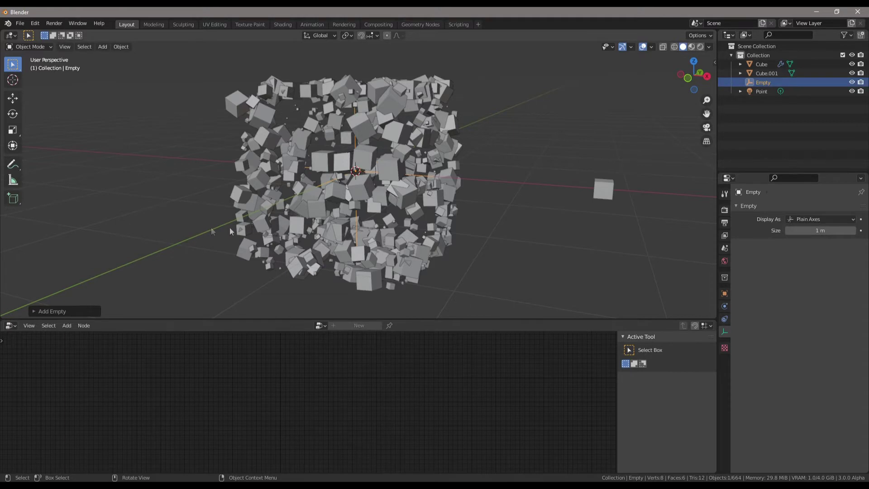
# Step: Reselect the scattered cube and add an Object Info node below the Attribute Randomize nodes
pyautogui.click(379, 259)
pyautogui.scroll(3, 270, 352)
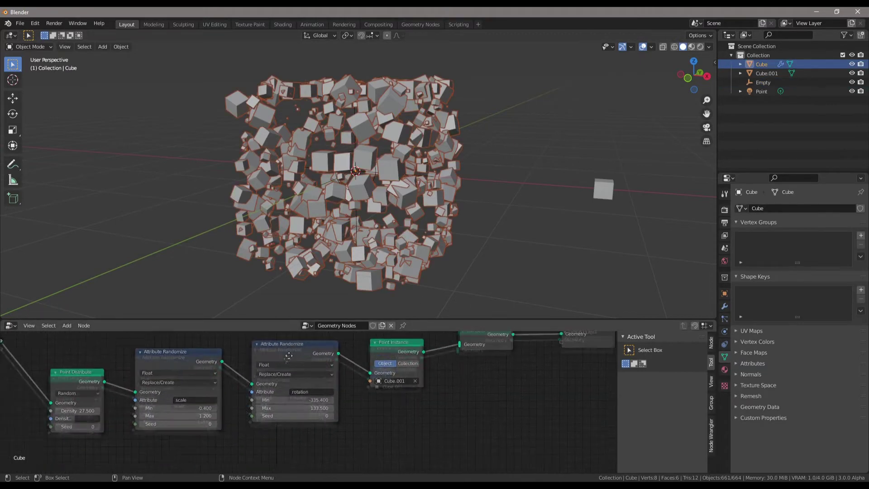
pyautogui.press('F3')
pyautogui.write('object info')
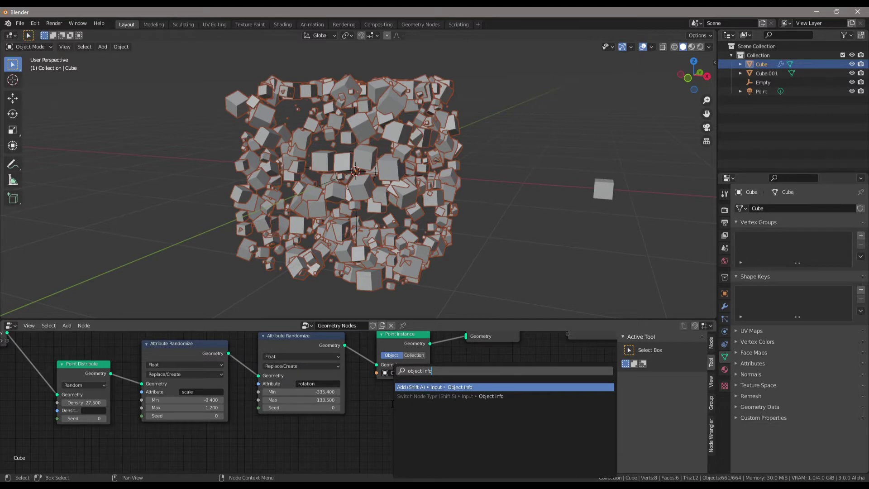
pyautogui.press('Return')
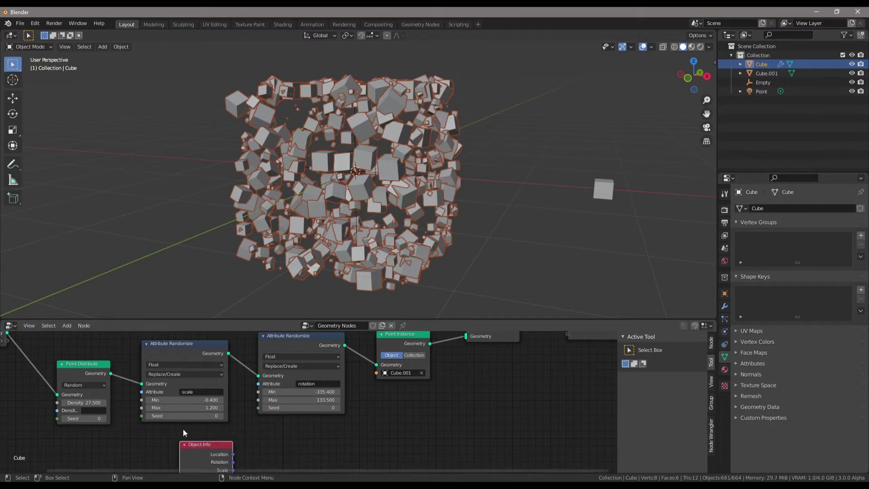
# Step: Reposition Object Info under the scale Attribute Randomize node and try dragging a link from its Location output towards the rotation node's Min
pyautogui.moveTo(398, 176); pyautogui.dragTo(359, 175, button='middle')
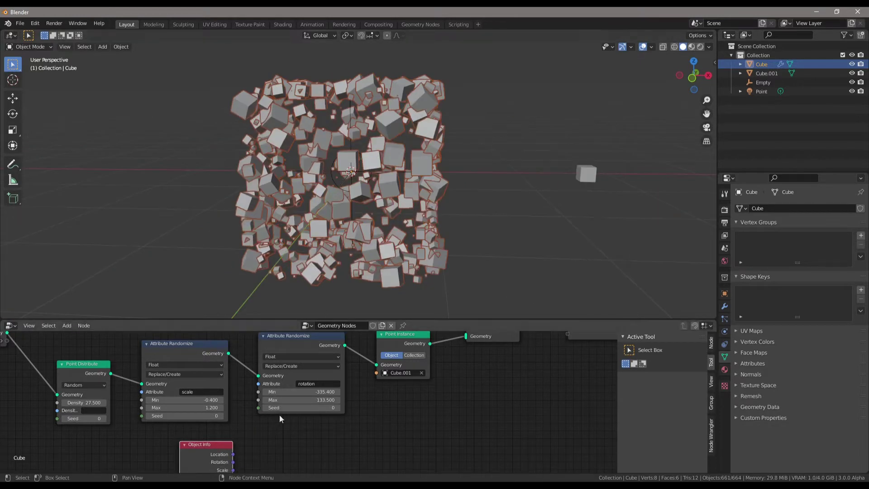
pyautogui.moveTo(291, 392); pyautogui.dragTo(333, 347, button='middle')
pyautogui.moveTo(257, 400); pyautogui.dragTo(227, 403)
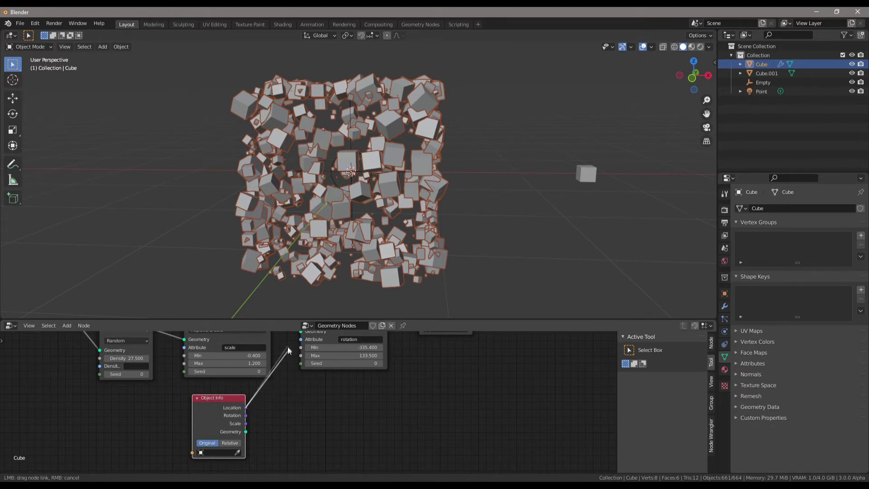
pyautogui.moveTo(288, 347); pyautogui.dragTo(327, 447)
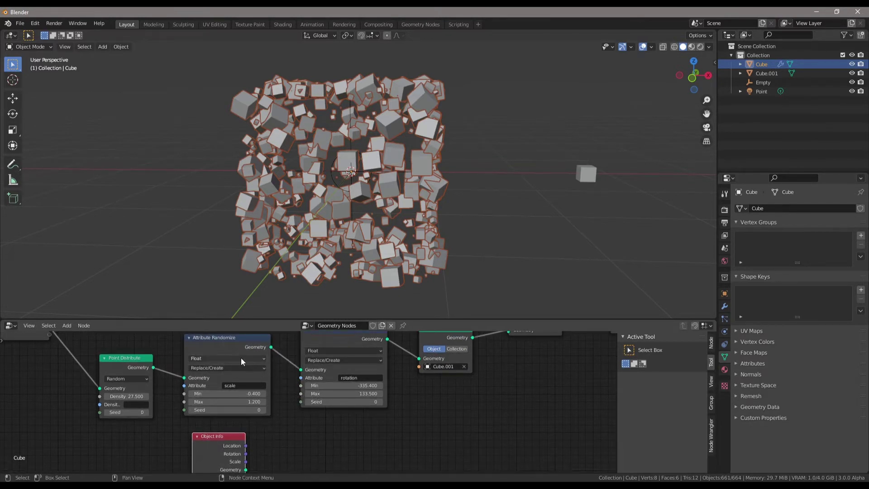
# Step: Change the data type of the scale Attribute Randomize node from Float to Vector
pyautogui.moveTo(380, 200); pyautogui.dragTo(432, 206, button='middle')
pyautogui.click(505, 221)
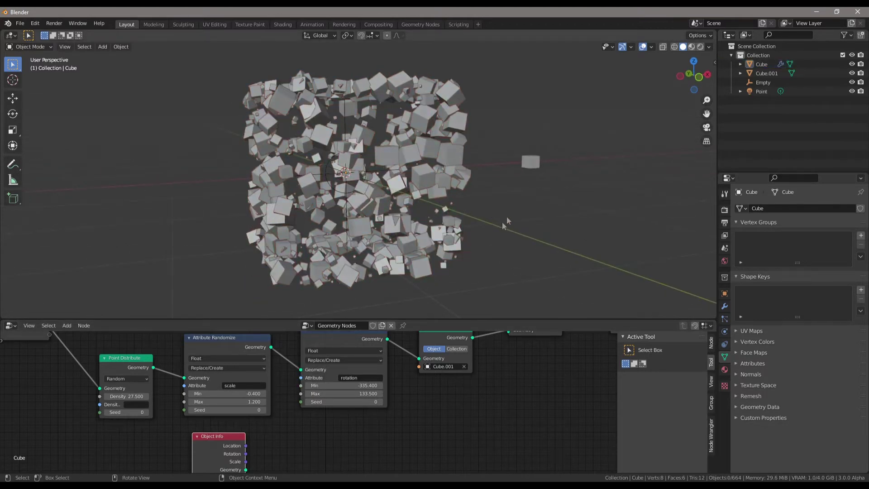
pyautogui.click(460, 248)
pyautogui.scroll(3, 452, 227)
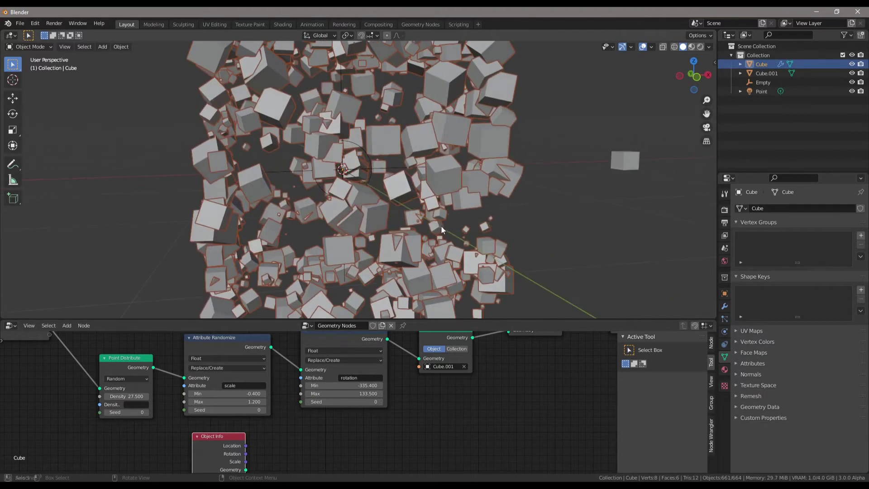
pyautogui.moveTo(363, 199); pyautogui.dragTo(376, 200, button='middle')
pyautogui.click(208, 359)
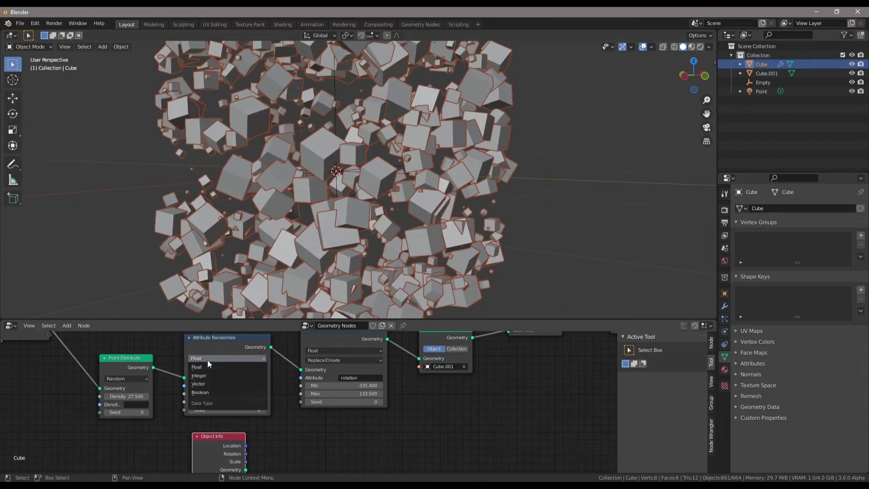
pyautogui.click(207, 383)
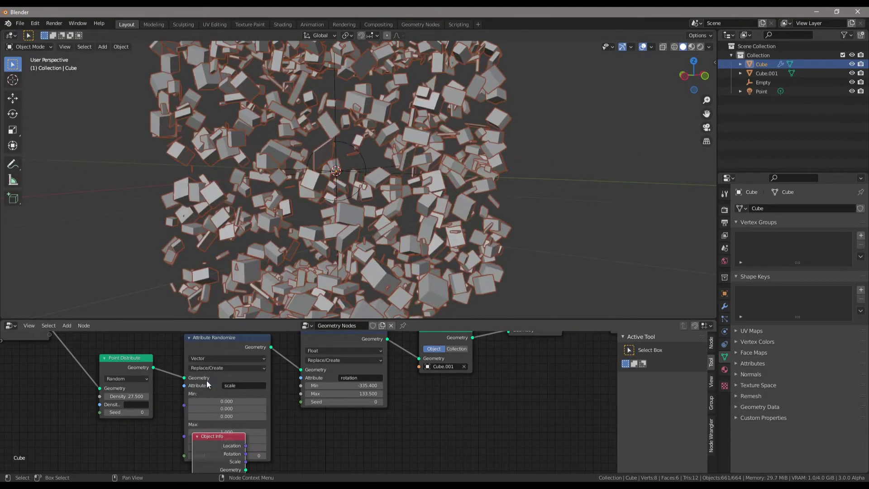
# Step: Change the data type of the rotation Attribute Randomize node from Float to Vector
pyautogui.moveTo(374, 147); pyautogui.dragTo(352, 180, button='middle')
pyautogui.scroll(2, 199, 211)
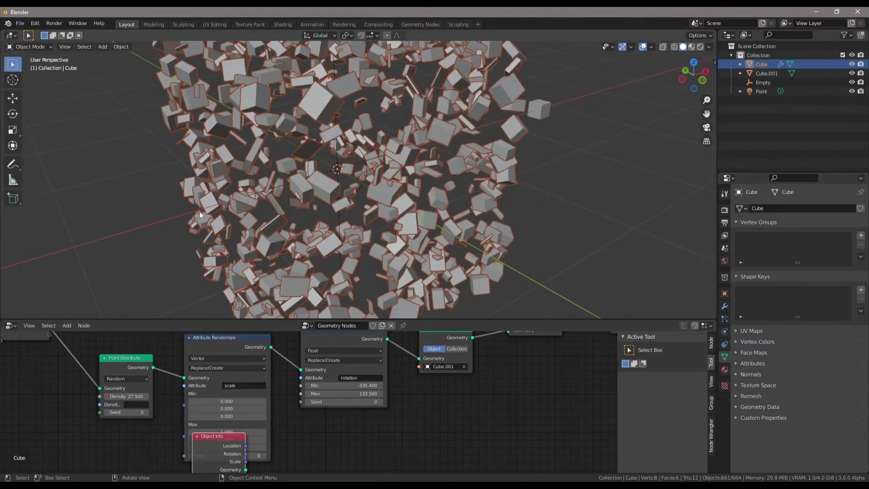
pyautogui.click(180, 220)
pyautogui.moveTo(430, 129); pyautogui.dragTo(454, 110, button='middle')
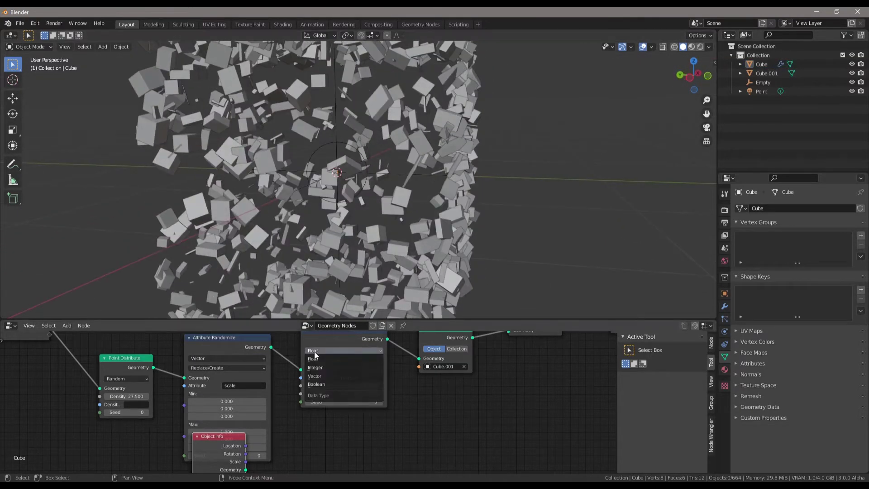
pyautogui.click(325, 379)
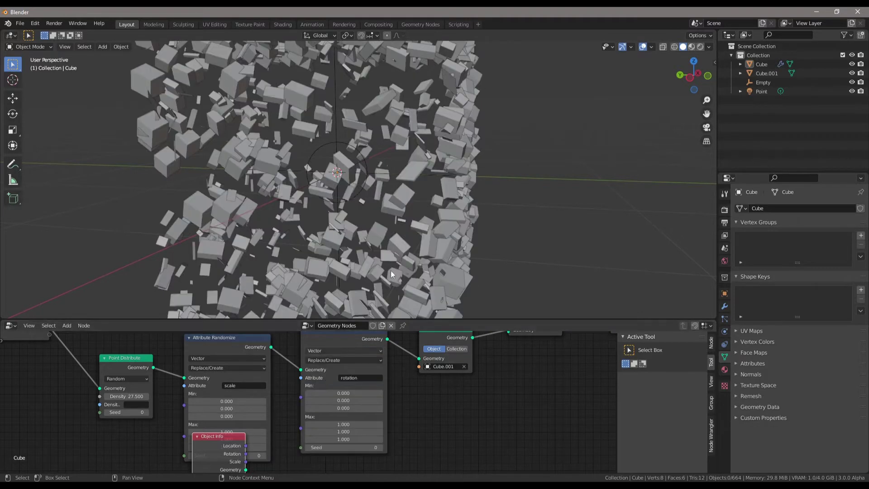
# Step: Collapse the scale Attribute Randomize node to uncover the Object Info node
pyautogui.scroll(-3, 517, 196)
pyautogui.scroll(3, 498, 193)
pyautogui.scroll(-1, 231, 352)
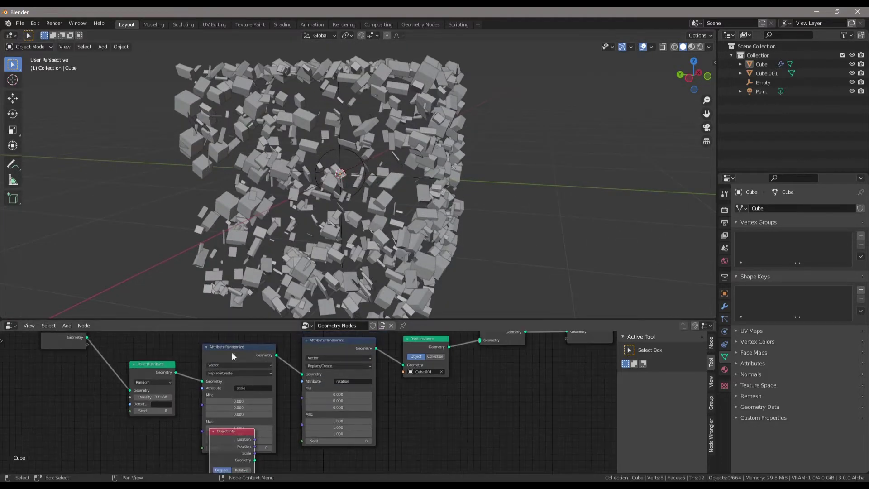
pyautogui.click(196, 344)
pyautogui.scroll(3, 254, 389)
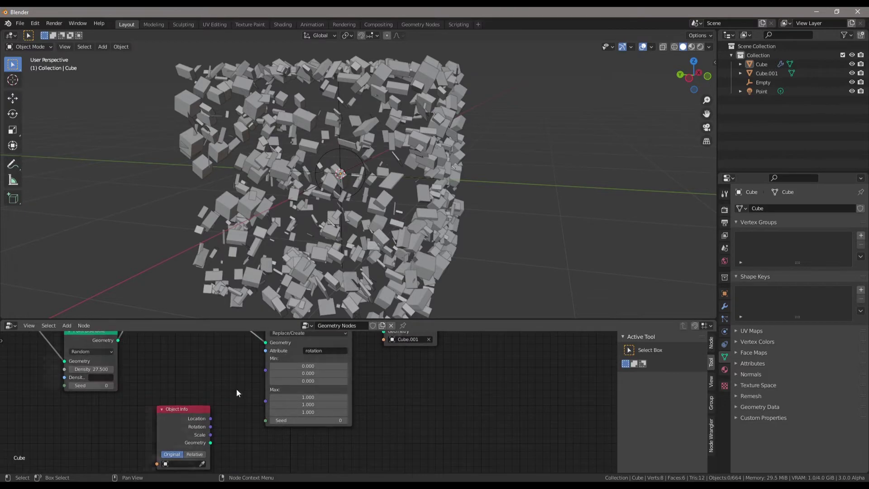
# Step: Reposition the Object Info node and link its Location output to the rotation Attribute Randomize node's Max input
pyautogui.moveTo(279, 355); pyautogui.dragTo(335, 356)
pyautogui.hotkey('ctrl', 'z')
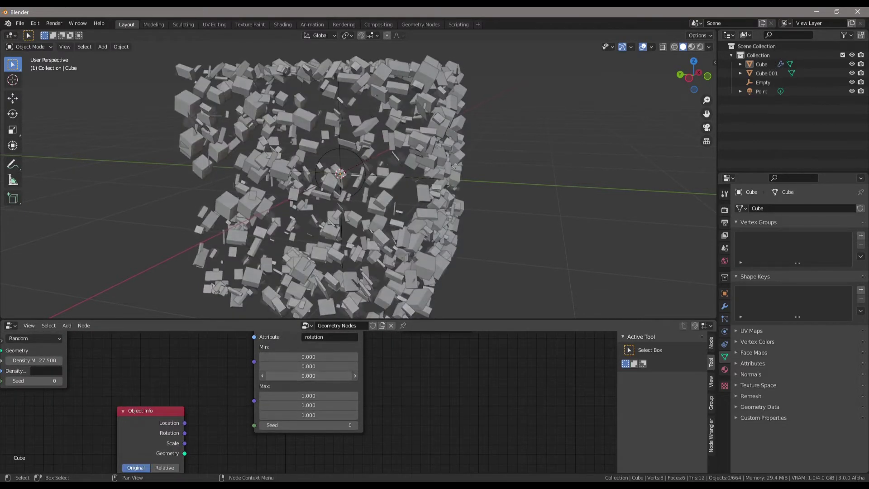
pyautogui.moveTo(152, 407); pyautogui.dragTo(185, 408)
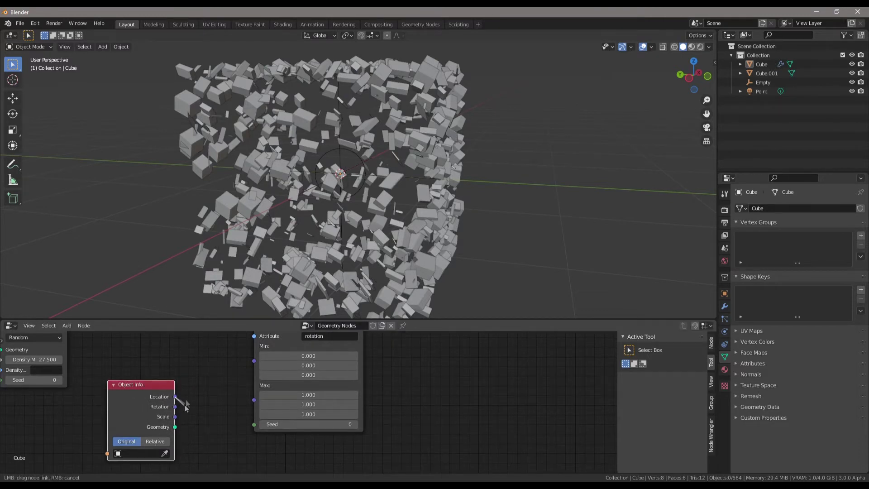
pyautogui.moveTo(253, 401); pyautogui.dragTo(254, 400)
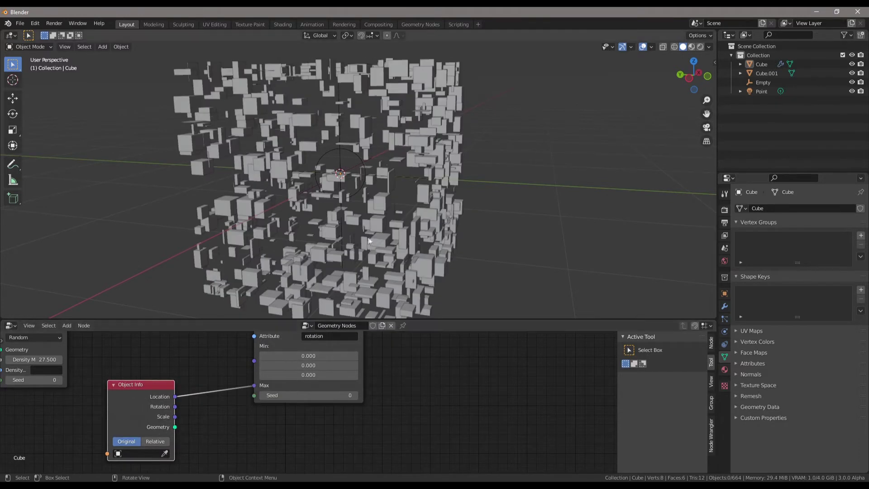
# Step: Reselect the scattered cube and assign the Empty as the Object Info node's object
pyautogui.click(768, 82)
pyautogui.click(280, 283)
pyautogui.click(296, 305)
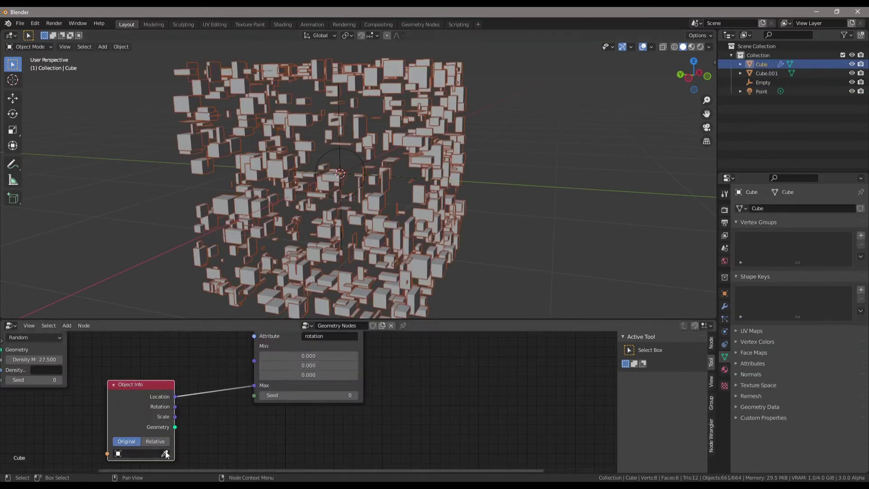
pyautogui.click(764, 83)
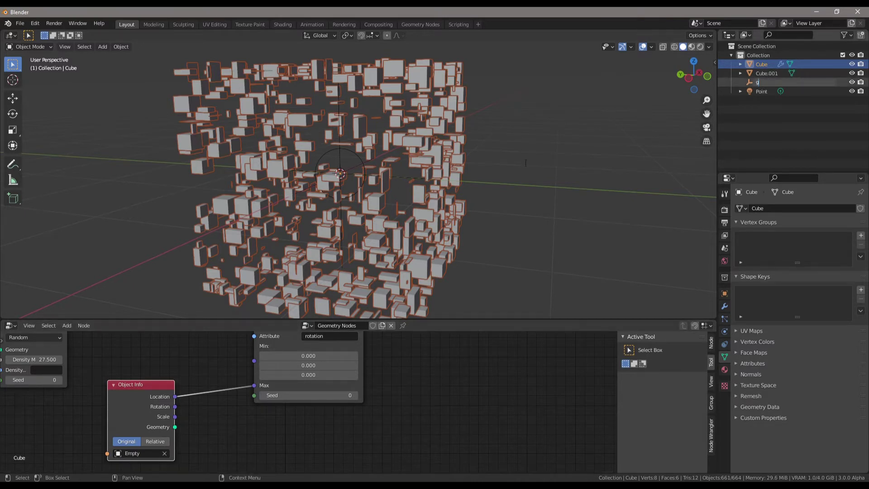
pyautogui.write('g')
pyautogui.press('Return')
pyautogui.hotkey('ctrl', 'z')
# Step: Select the Empty, show its object transform properties, and move it far out to about X 69, Y -54, Z -56 m
pyautogui.click(764, 82)
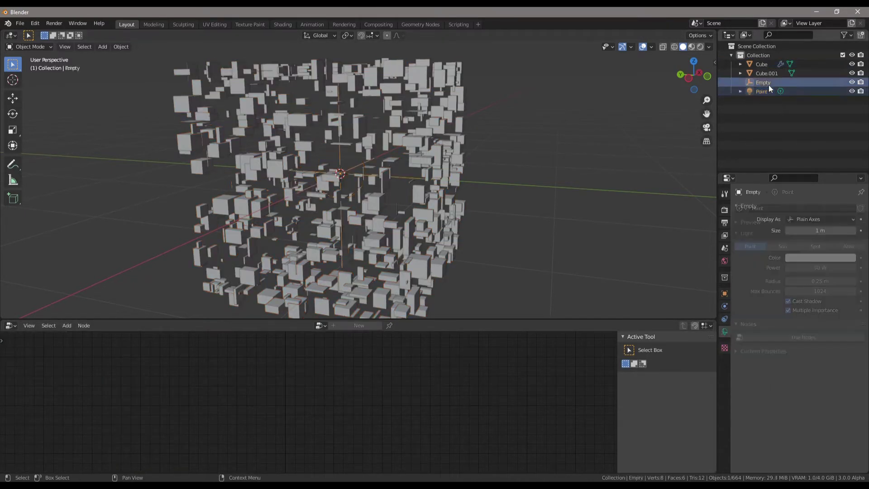
pyautogui.press('g')
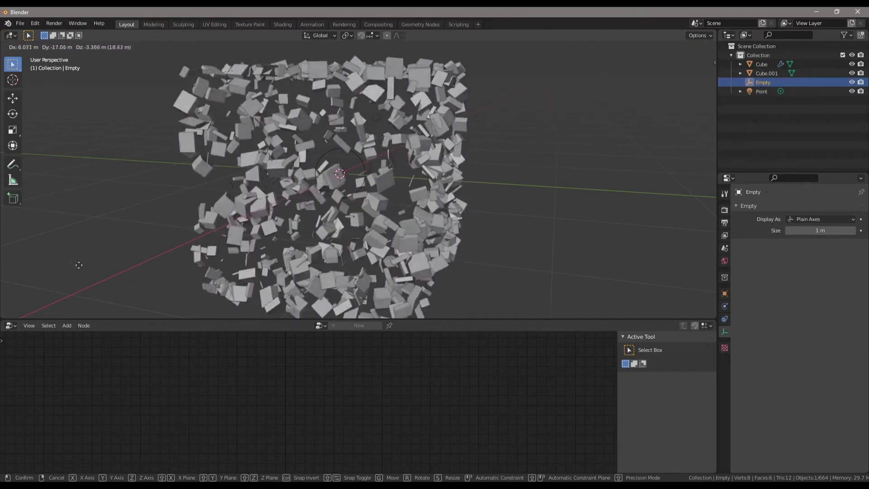
pyautogui.click(713, 173)
pyautogui.scroll(-1, 652, 238)
pyautogui.scroll(-8, 657, 227)
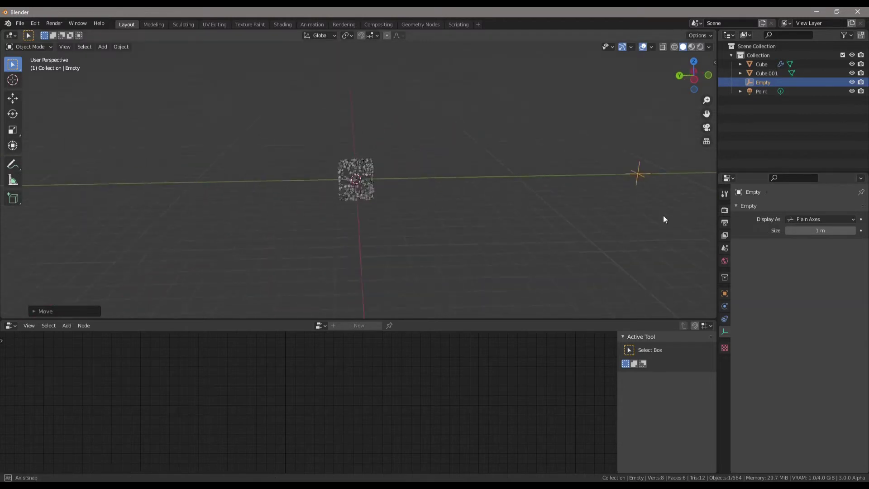
pyautogui.click(725, 294)
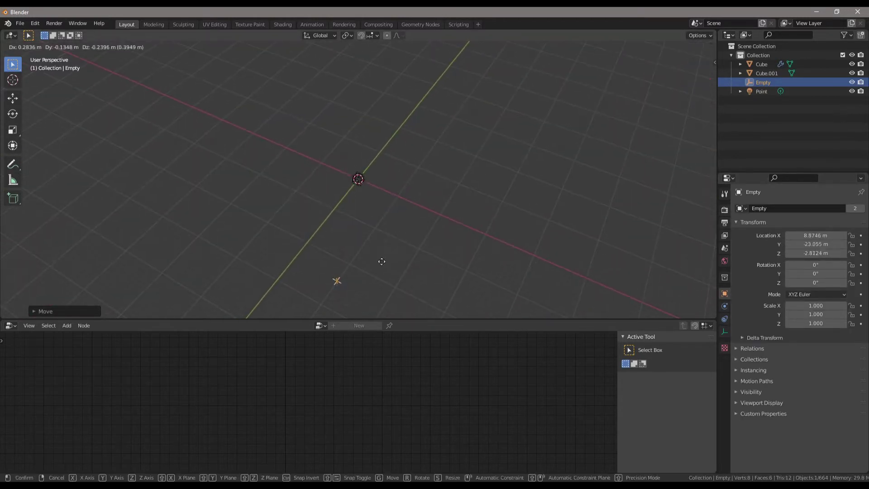
pyautogui.click(568, 103)
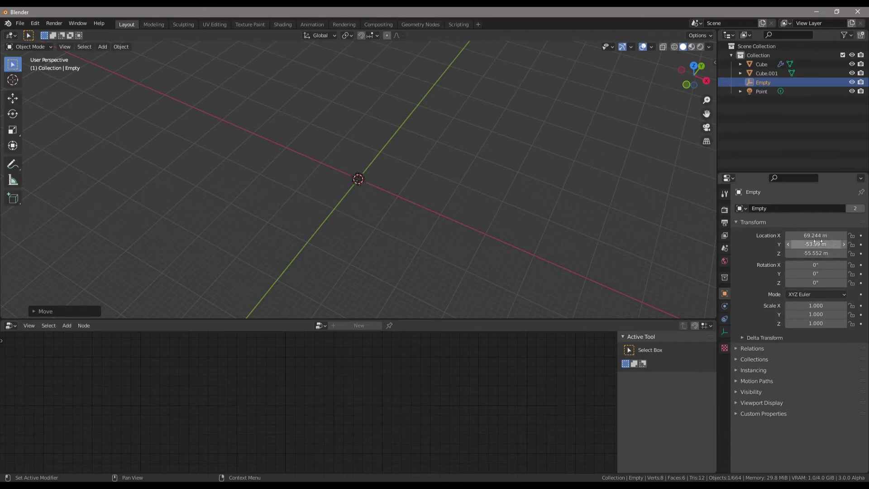
# Step: Move the Empty around freely and leave it at about X 74.8 m, Y -56.3 m
pyautogui.moveTo(434, 222); pyautogui.dragTo(493, 212, button='middle')
pyautogui.scroll(4, 494, 211)
pyautogui.press('g')
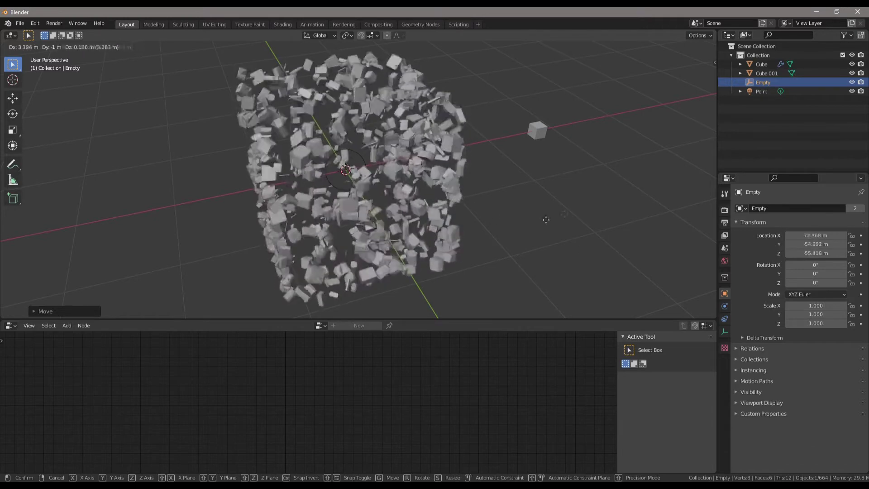
pyautogui.click(508, 251)
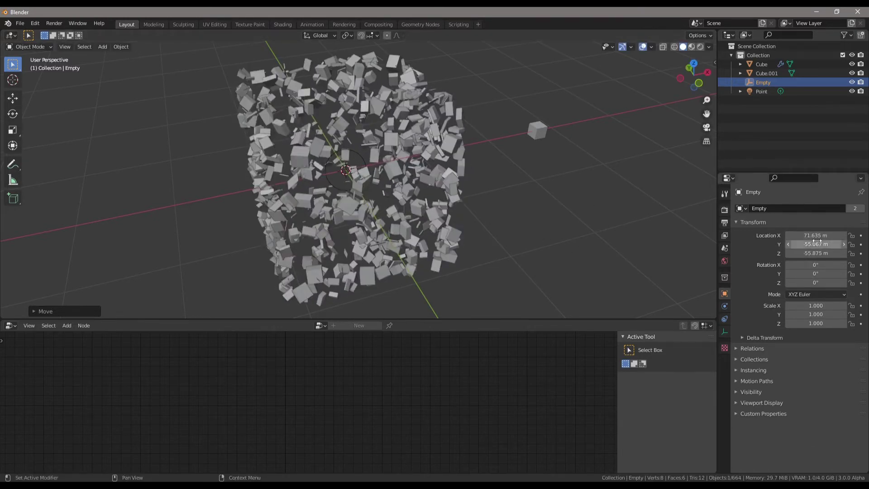
pyautogui.press('g')
pyautogui.click(627, 181)
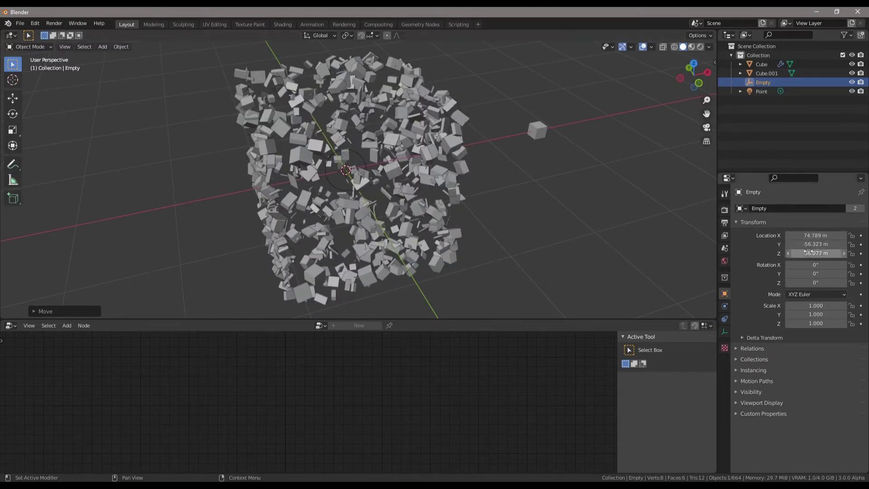
# Step: Adjust the Empty's location values, then move it freely to about X 100, Y -108, Z -99 m
pyautogui.moveTo(807, 235); pyautogui.dragTo(826, 253)
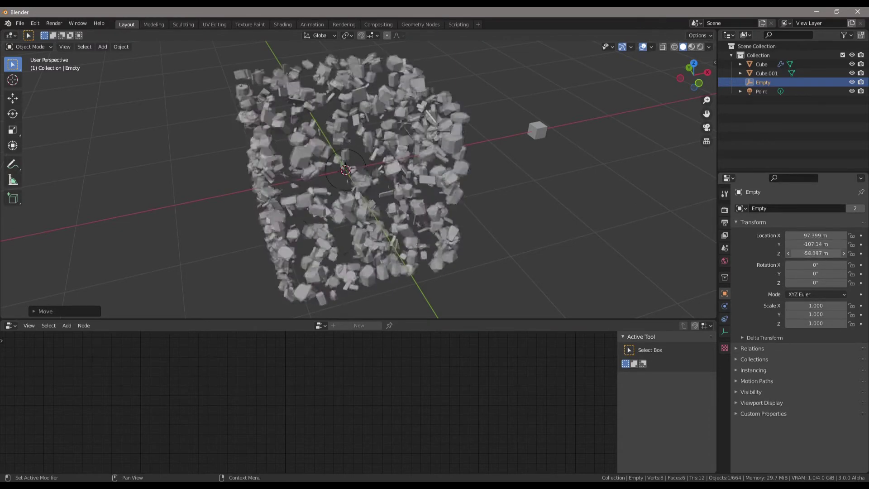
pyautogui.press('g')
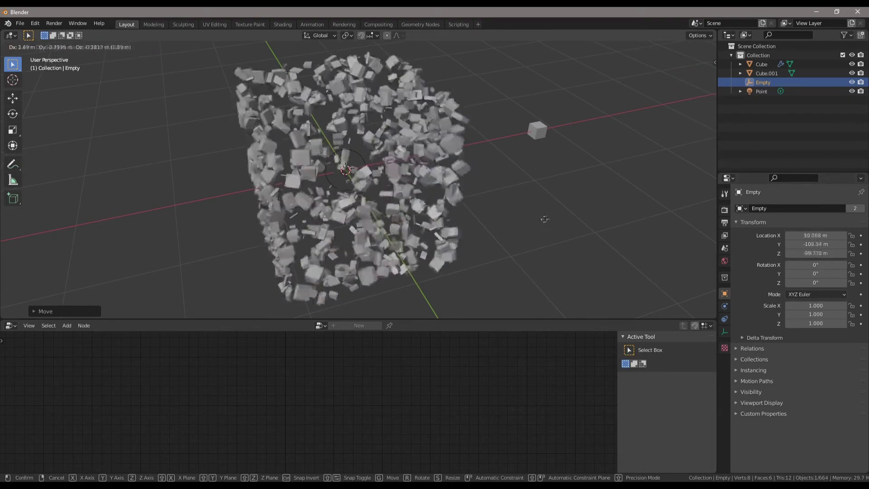
pyautogui.click(704, 203)
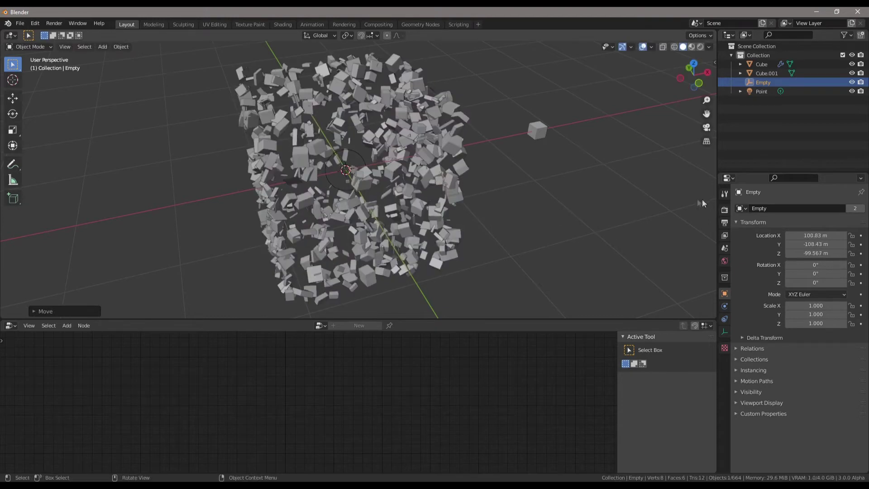
pyautogui.press('g')
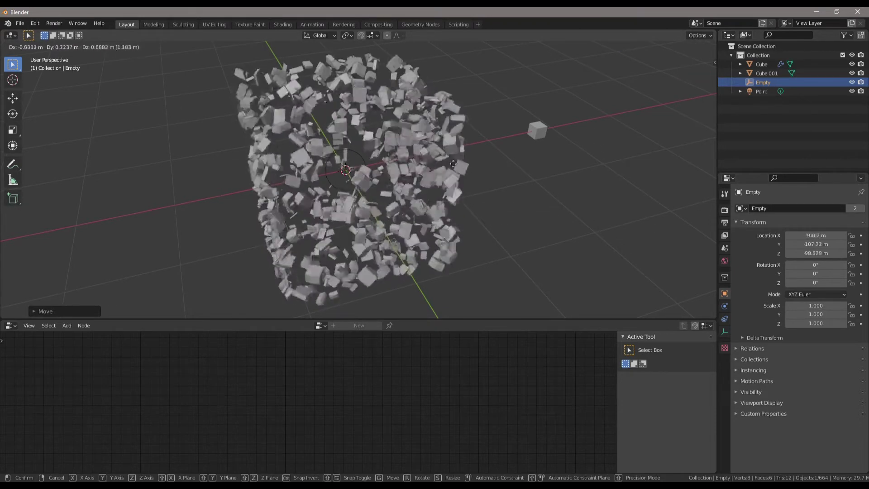
pyautogui.click(389, 171)
# Step: Reselect the scattered cube, move Object Info below Group Input, and link its Location to the expanded scale node's Max input
pyautogui.click(389, 171)
pyautogui.scroll(-3, 240, 420)
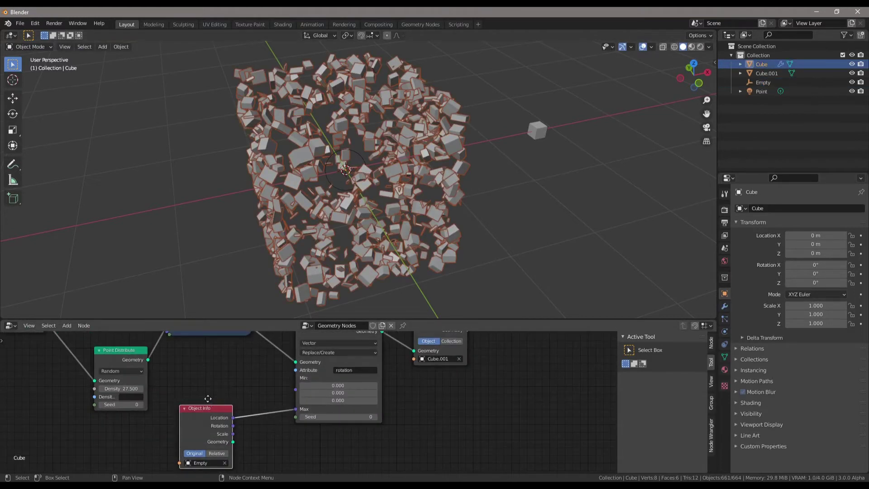
pyautogui.moveTo(235, 412); pyautogui.dragTo(27, 431)
pyautogui.scroll(-3, 118, 379)
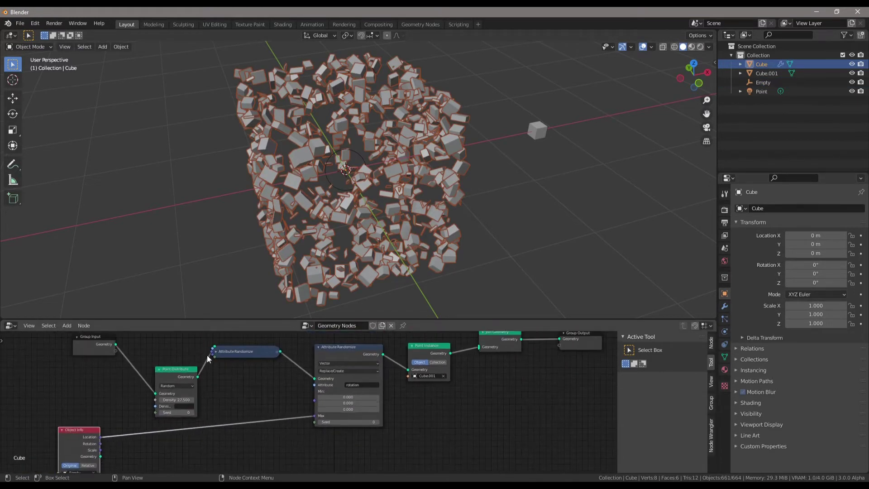
pyautogui.click(215, 351)
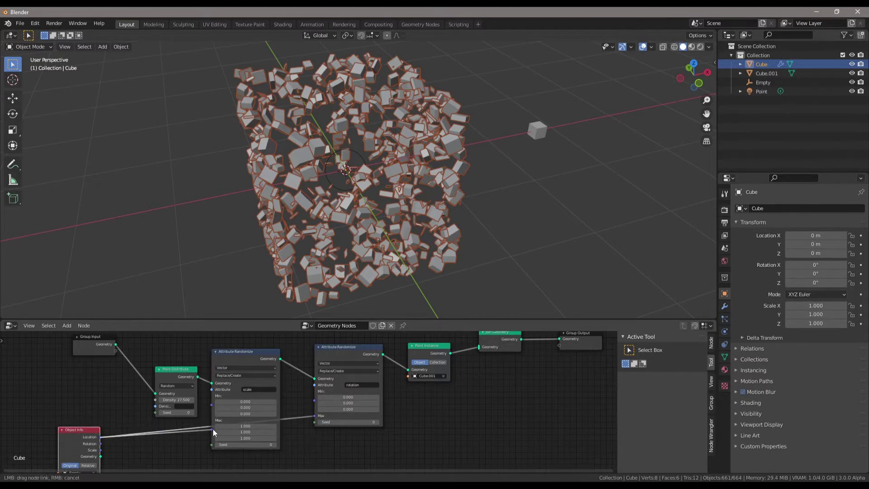
pyautogui.moveTo(214, 433); pyautogui.dragTo(212, 421)
# Step: Move the scattered cube off the origin, then move the Empty and clear the Empty's location
pyautogui.press('g')
pyautogui.click(416, 140)
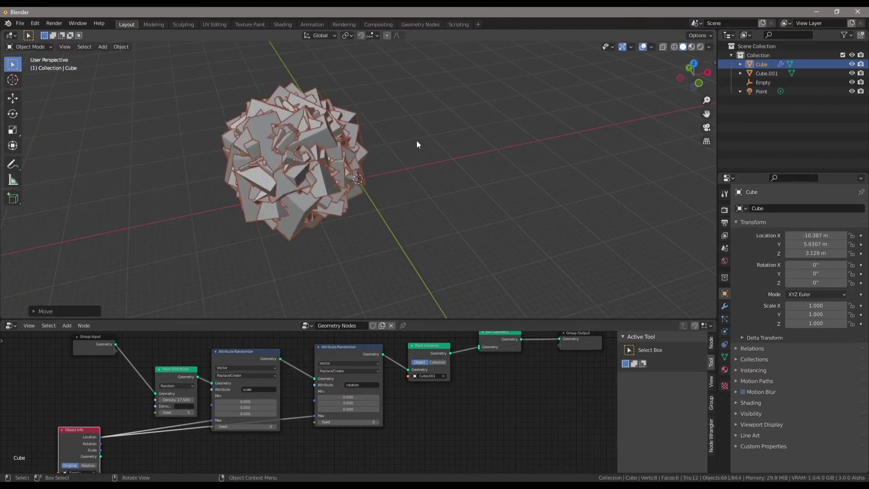
pyautogui.click(763, 82)
pyautogui.press('g')
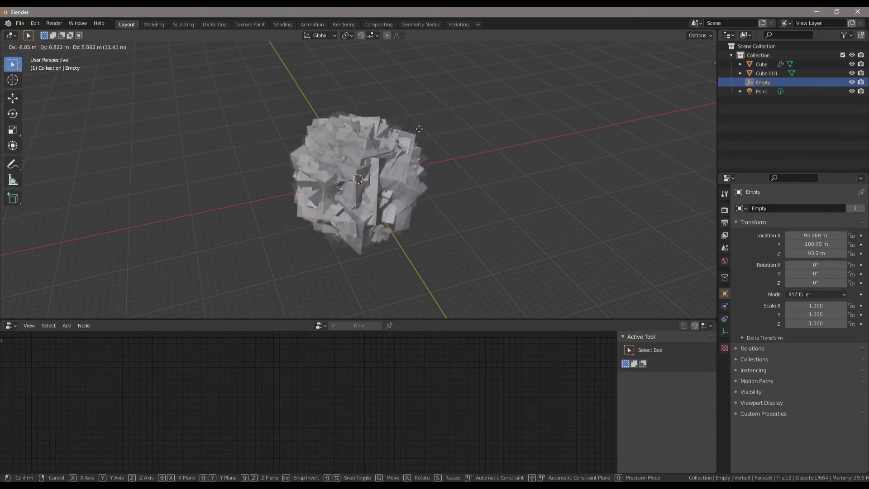
pyautogui.click(479, 183)
pyautogui.hotkey('alt', 'g')
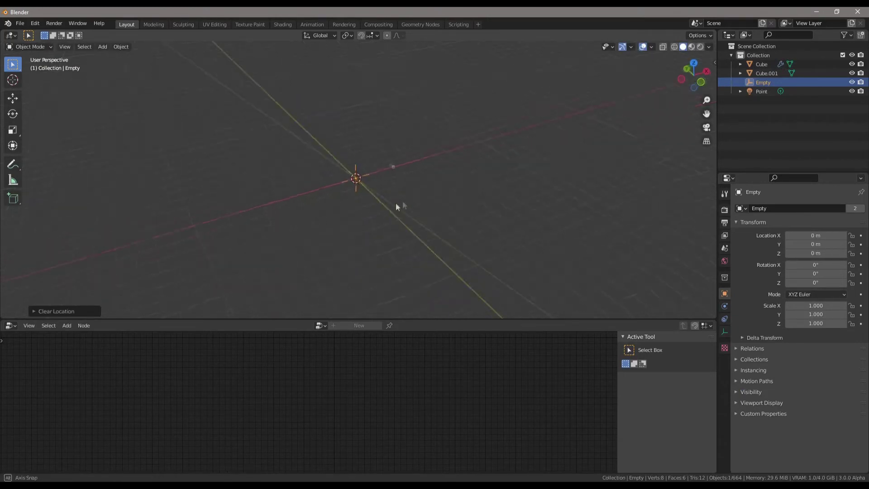
# Step: Move the Empty away from the origin, clear its location again, and undo the clearing
pyautogui.press('g')
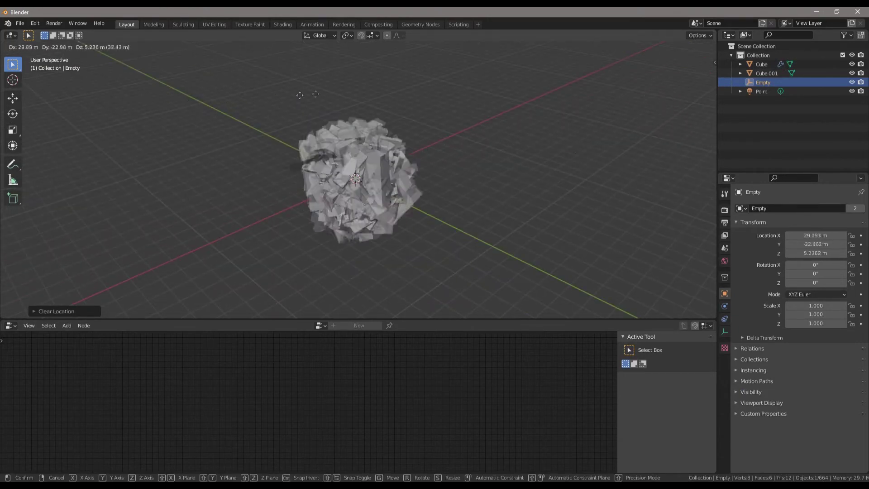
pyautogui.click(447, 88)
pyautogui.hotkey('alt', 'g')
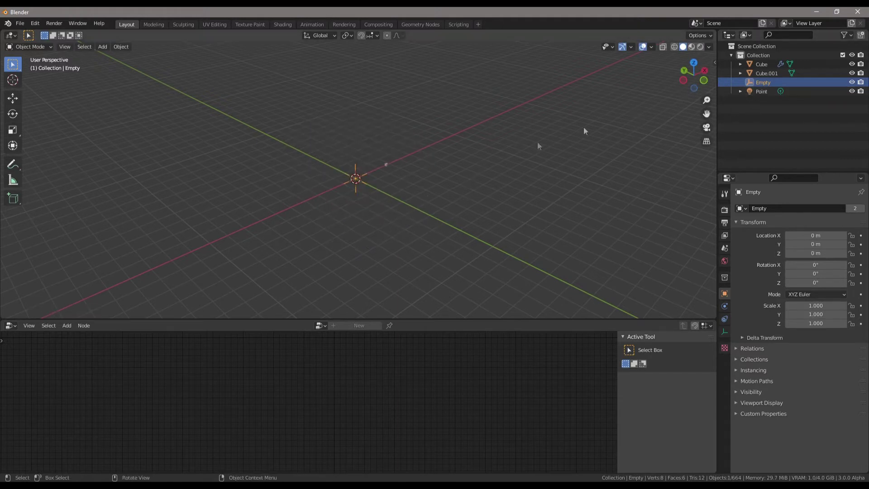
pyautogui.hotkey('ctrl', 'z')
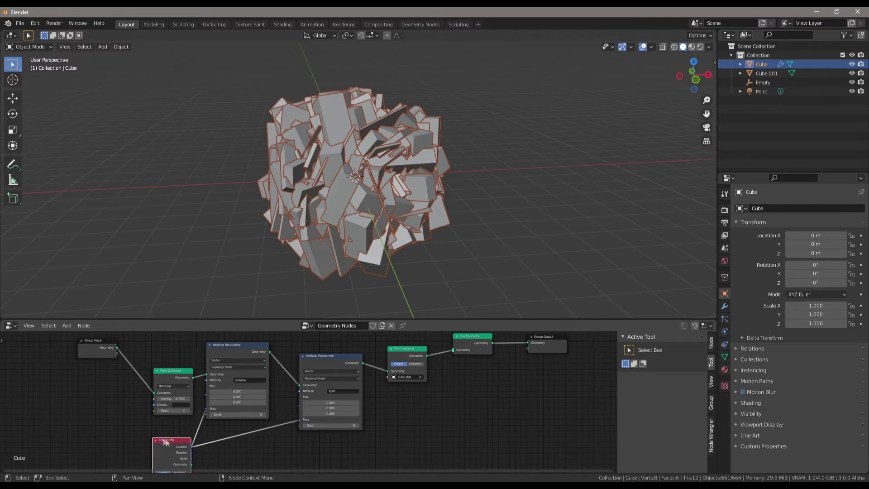
# Step: Change the attribute of the second Attribute Randomize node from scale to position
pyautogui.scroll(4, 147, 366)
pyautogui.scroll(-5, 233, 409)
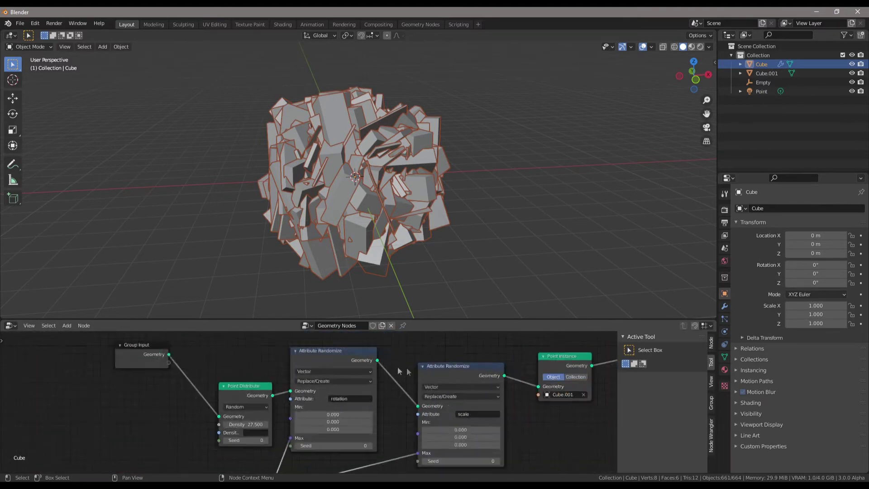
pyautogui.moveTo(330, 368); pyautogui.dragTo(282, 370, button='middle')
pyautogui.scroll(6, 281, 370)
pyautogui.moveTo(354, 420); pyautogui.dragTo(278, 401, button='middle')
pyautogui.click(450, 408)
pyautogui.write('posit')
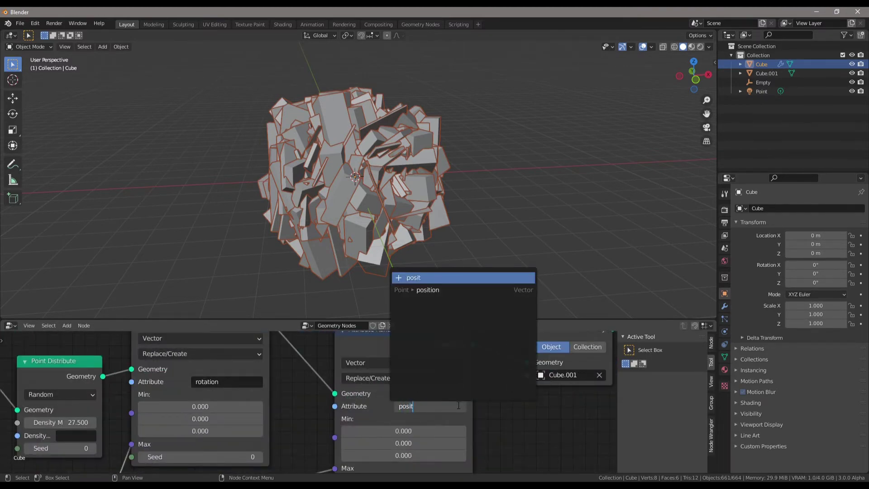
pyautogui.press('Down')
pyautogui.press('Return')
pyautogui.scroll(-4, 466, 212)
pyautogui.moveTo(466, 213); pyautogui.dragTo(308, 246, button='middle')
pyautogui.scroll(3, 392, 194)
pyautogui.press('g')
pyautogui.click(556, 113)
pyautogui.hotkey('ctrl', 'z')
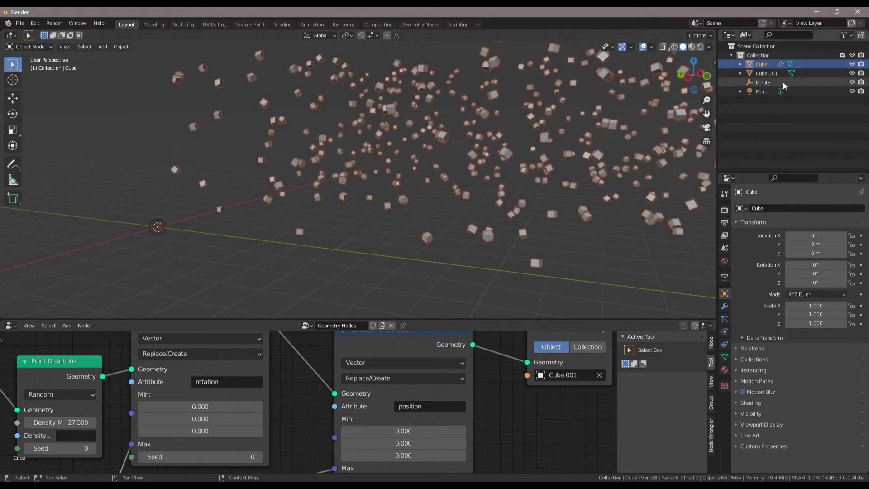
# Step: Select the Empty and move it to about X 17.4, Y -27.2, Z 14.5 m
pyautogui.click(763, 82)
pyautogui.press('g')
pyautogui.click(540, 140)
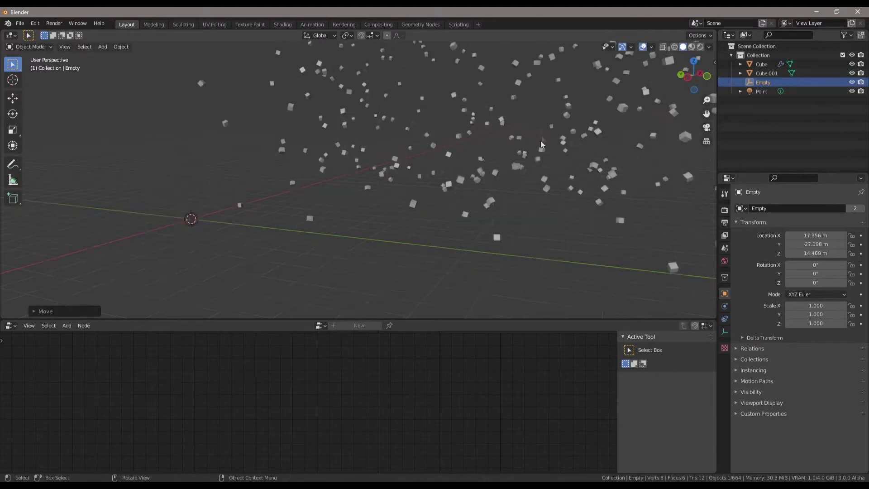
# Step: Move the Empty to about X 13.6, Y -12.6, Z 15.8 m
pyautogui.scroll(-5, 495, 195)
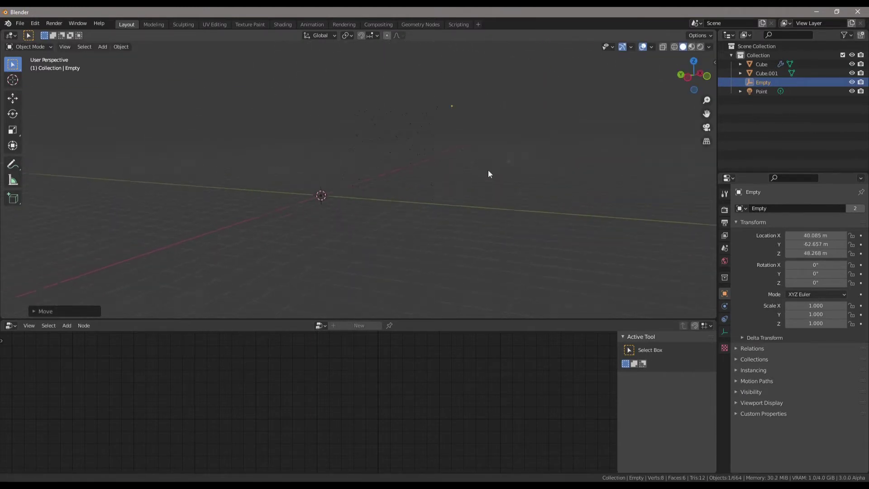
pyautogui.moveTo(489, 171); pyautogui.dragTo(455, 174, button='middle')
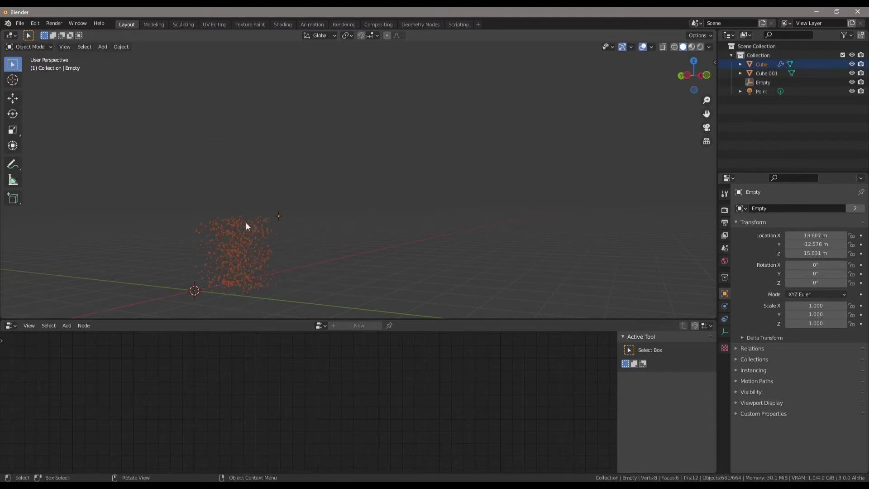
# Step: Reposition the second Attribute Randomize node and the Point Instance node in the scattered Cube's node tree
pyautogui.click(253, 269)
pyautogui.scroll(-5, 349, 408)
pyautogui.moveTo(358, 378); pyautogui.dragTo(319, 374, button='middle')
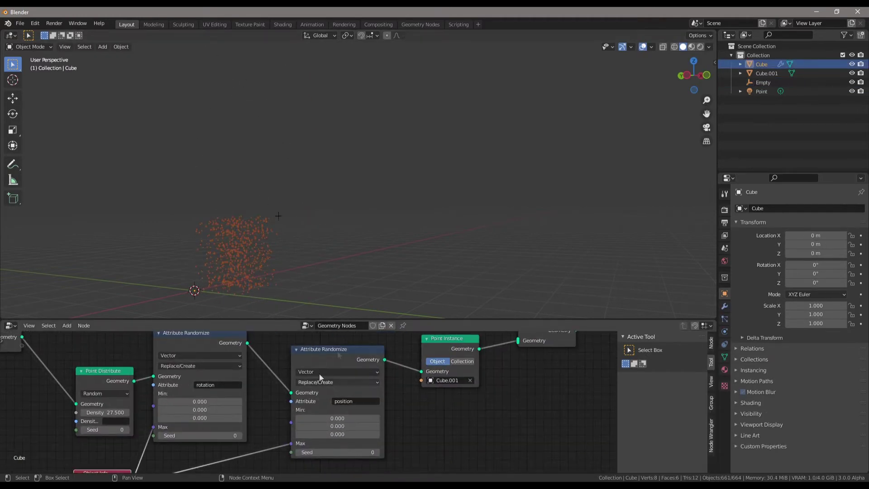
pyautogui.moveTo(337, 356); pyautogui.dragTo(340, 354)
pyautogui.press('Home')
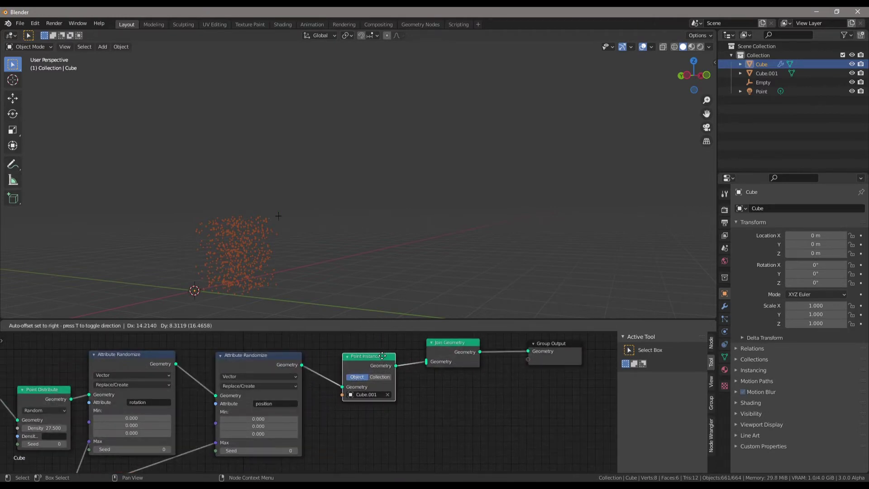
pyautogui.scroll(4, 382, 367)
pyautogui.scroll(-2, 342, 201)
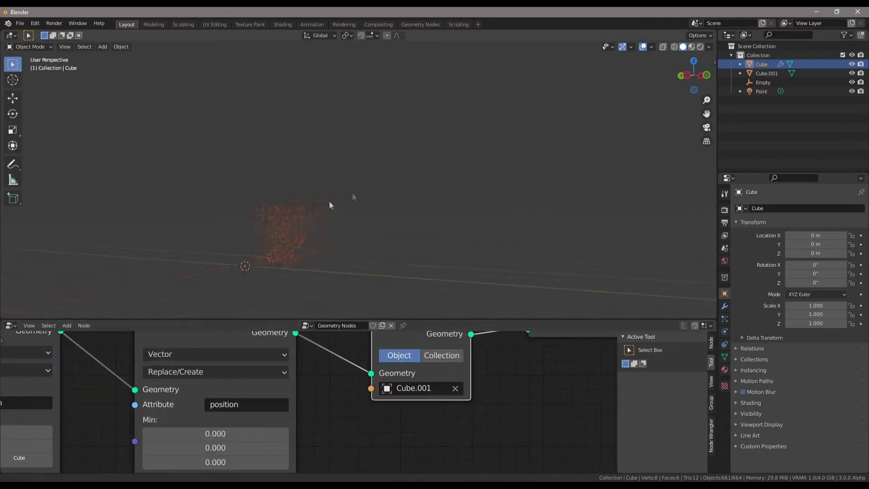
# Step: Clear the Empty's location and move it to about X 4.9, Y -2.3, Z 3.6 m
pyautogui.keyDown('shift'); pyautogui.moveTo(341, 242); pyautogui.dragTo(416, 86, button='middle'); pyautogui.keyUp('shift')
pyautogui.scroll(-4, 489, 71)
pyautogui.scroll(4, 357, 188)
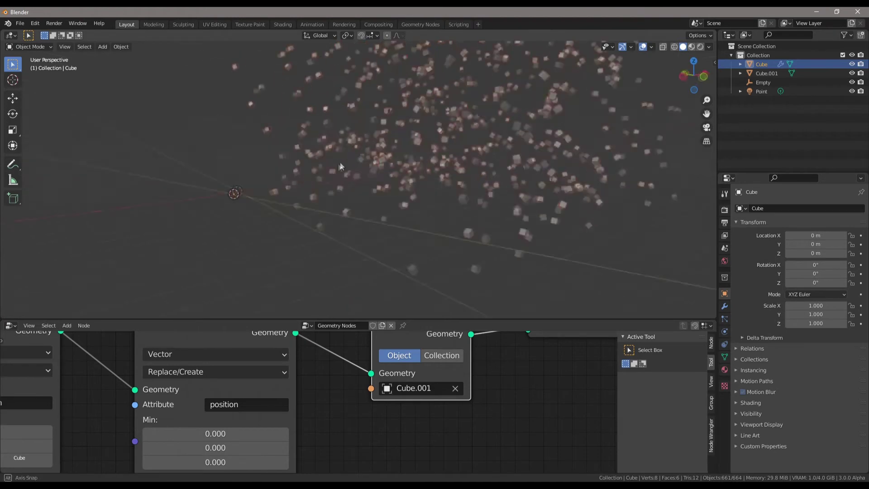
pyautogui.scroll(-1, 385, 181)
pyautogui.click(763, 82)
pyautogui.hotkey('alt', 'g')
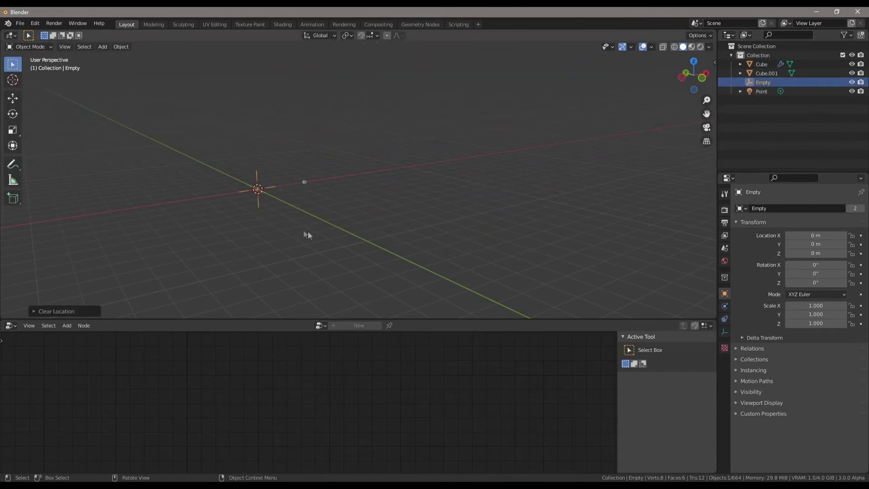
pyautogui.press('g')
pyautogui.click(400, 155)
pyautogui.scroll(3, 336, 213)
pyautogui.click(336, 213)
pyautogui.moveTo(335, 213); pyautogui.dragTo(440, 220, button='middle')
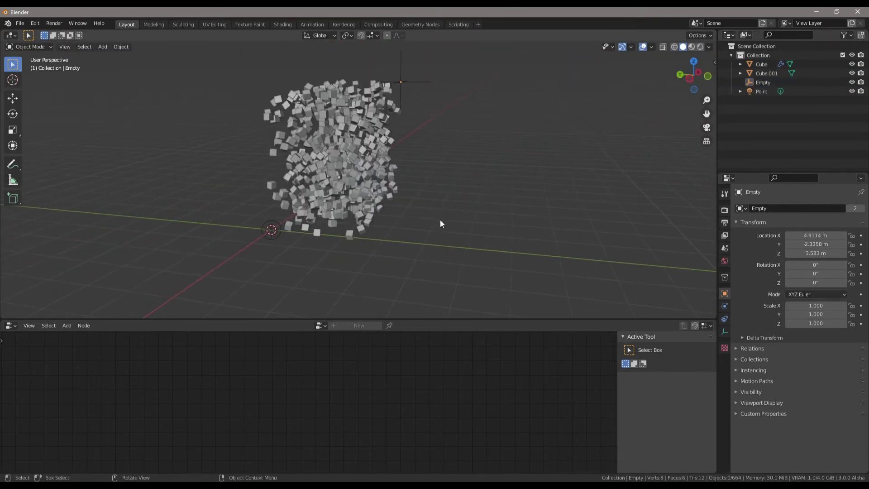
# Step: Add a UV Sphere at the origin and scale it down to about 0.125
pyautogui.hotkey('shift', 'a')
pyautogui.moveTo(444, 130)
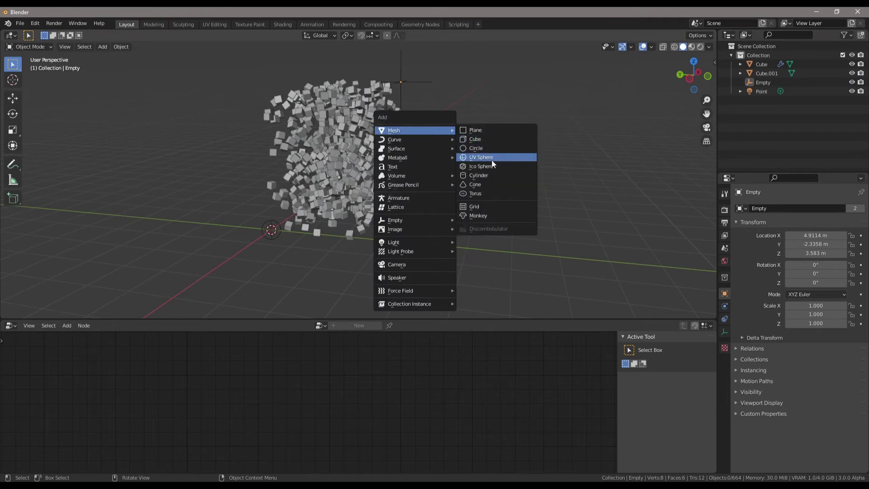
pyautogui.click(492, 161)
pyautogui.press('s')
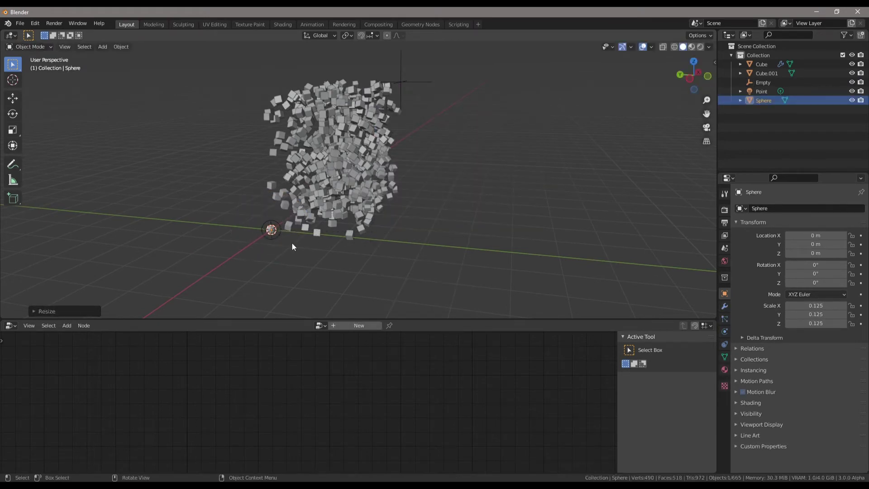
pyautogui.moveTo(292, 247); pyautogui.dragTo(407, 243, button='middle')
# Step: Move Cube.001 clear of the scatter and place the Sphere beside it at about X 2.58, Y 1.91, Z 0.12 m
pyautogui.click(768, 73)
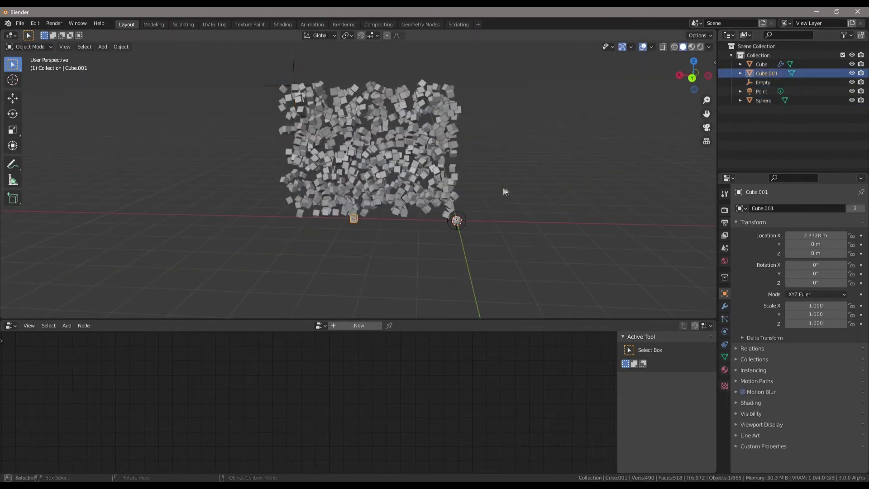
pyautogui.moveTo(503, 187); pyautogui.dragTo(410, 206, button='middle')
pyautogui.press('g')
pyautogui.click(358, 203)
pyautogui.click(317, 267)
pyautogui.press('g')
pyautogui.click(237, 216)
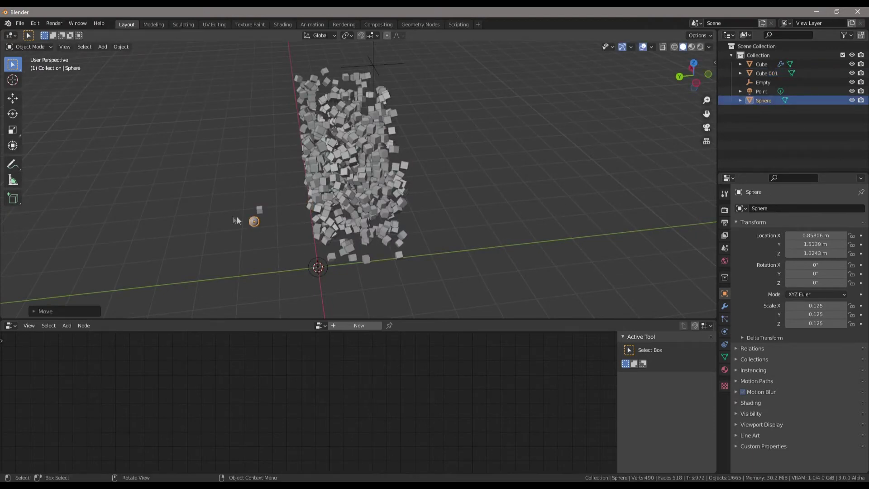
pyautogui.moveTo(237, 216); pyautogui.dragTo(367, 246, button='middle')
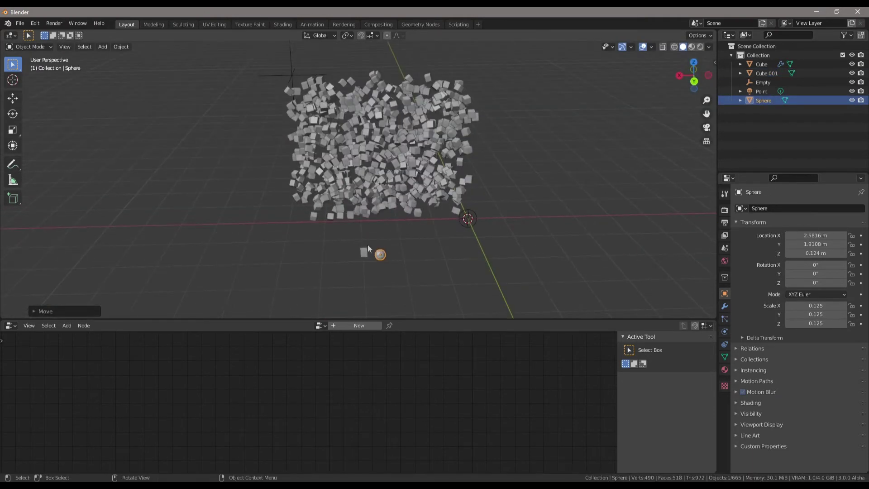
# Step: Select Cube.001 together with the Sphere and apply their scale
pyautogui.moveTo(390, 260); pyautogui.dragTo(389, 259)
pyautogui.press('F3')
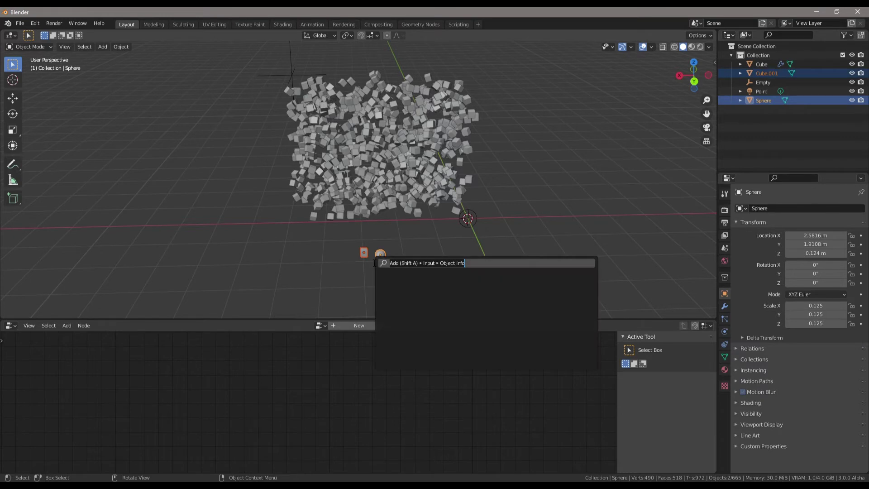
pyautogui.press('Return')
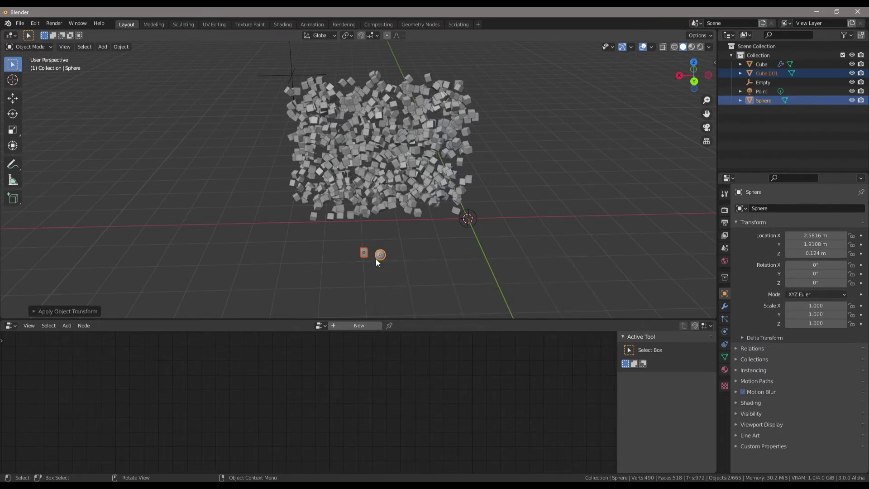
# Step: Move the selected Cube.001 and Sphere into a new collection named objects
pyautogui.rightClick(378, 257)
pyautogui.rightClick(385, 266)
pyautogui.click(379, 257)
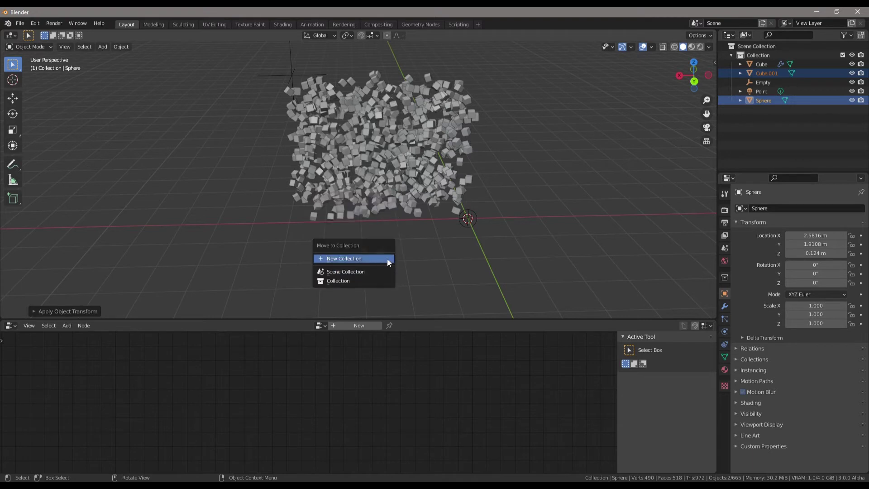
pyautogui.click(384, 259)
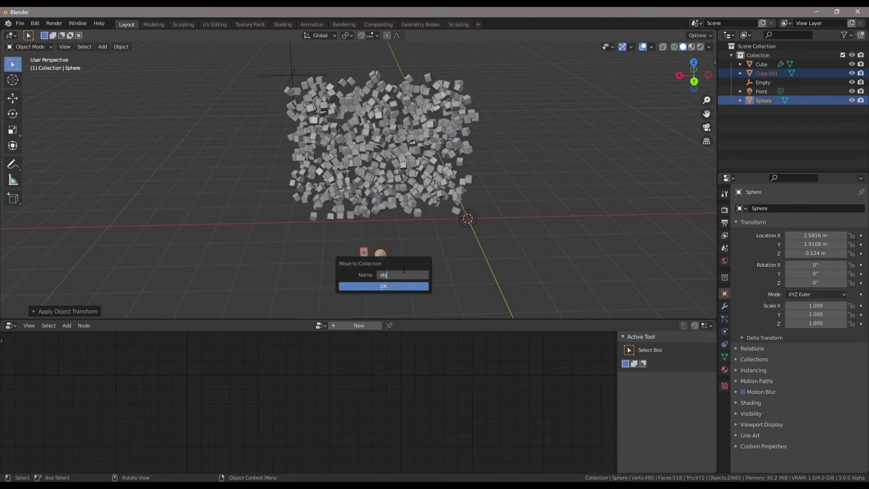
pyautogui.click(386, 285)
# Step: Switch the scattered Cube's Point Instance node to Collection and assign the objects collection
pyautogui.click(400, 162)
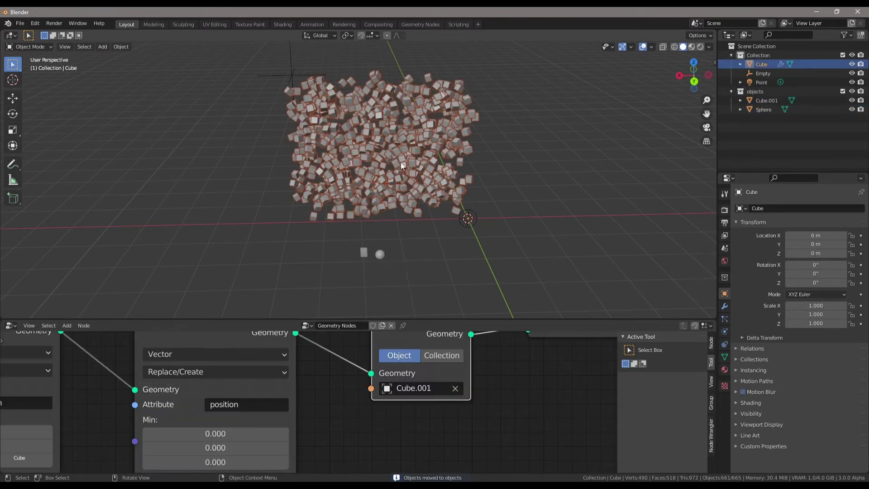
pyautogui.moveTo(466, 368); pyautogui.dragTo(435, 392, button='middle')
pyautogui.click(408, 383)
pyautogui.click(379, 430)
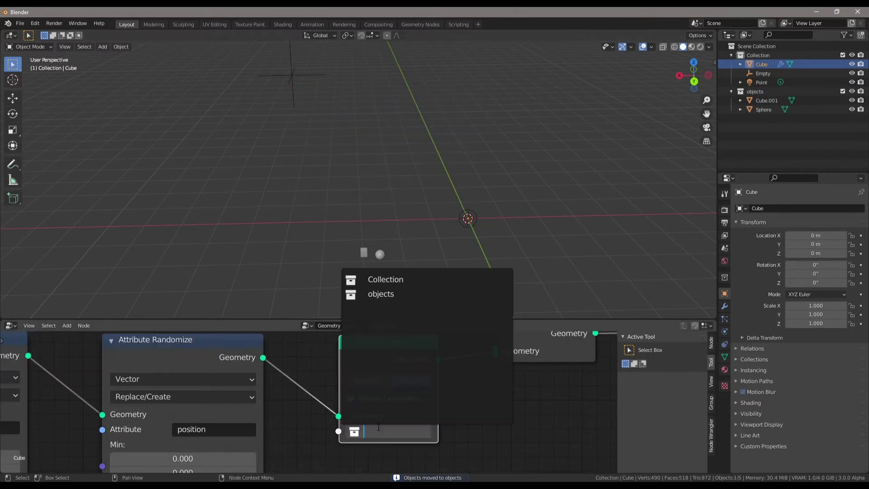
pyautogui.click(390, 294)
# Step: Move the Empty to about X 5.0, Y -2.3, Z 0.55 m
pyautogui.moveTo(401, 260); pyautogui.dragTo(702, 149, button='middle')
pyautogui.scroll(4, 483, 182)
pyautogui.click(763, 74)
pyautogui.press('g')
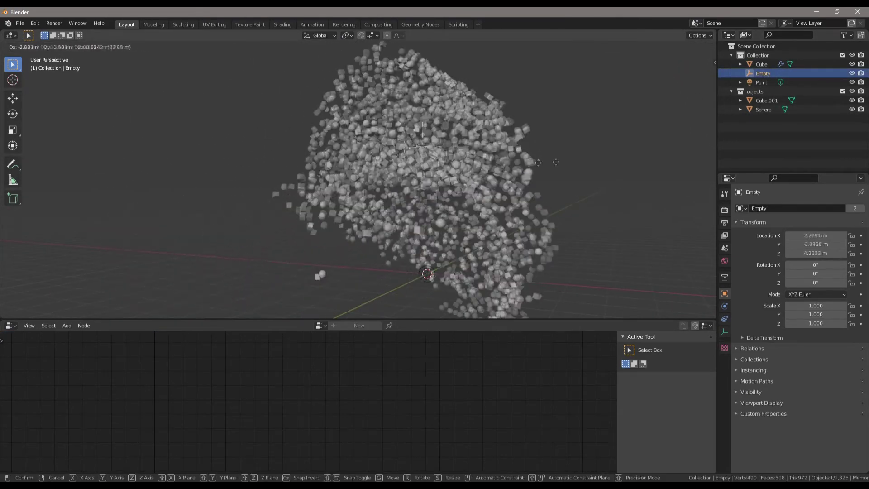
pyautogui.click(482, 253)
pyautogui.moveTo(482, 253); pyautogui.dragTo(411, 242, button='middle')
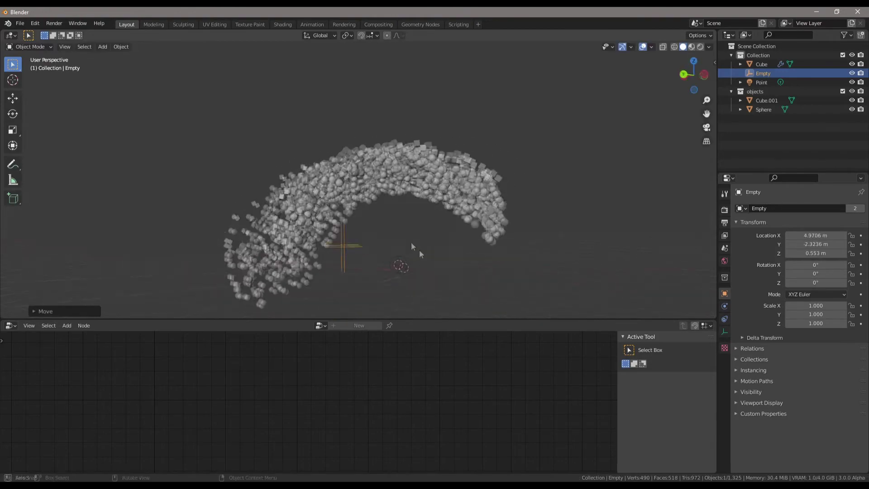
# Step: Move the Empty to about X 0.35, Y -8.1, Z 5.5 m
pyautogui.click(380, 197)
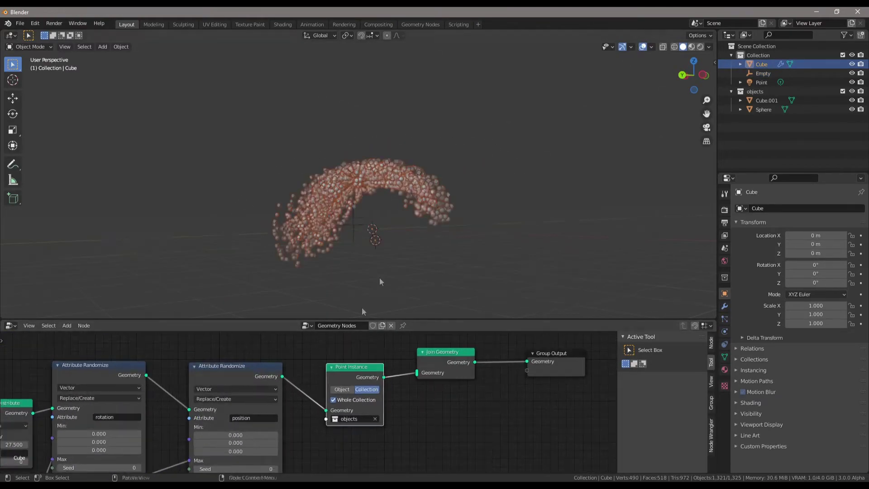
pyautogui.click(357, 254)
pyautogui.press('g')
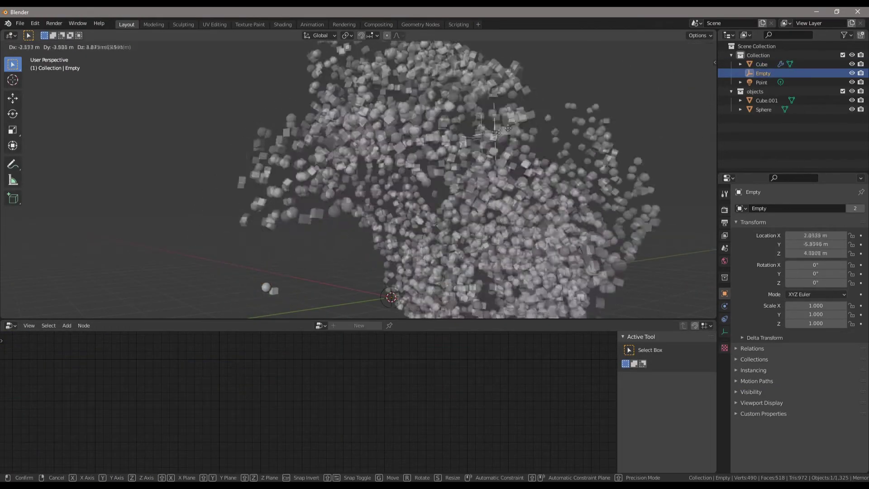
pyautogui.click(577, 99)
pyautogui.scroll(-2, 462, 203)
pyautogui.moveTo(457, 207); pyautogui.dragTo(510, 188, button='middle')
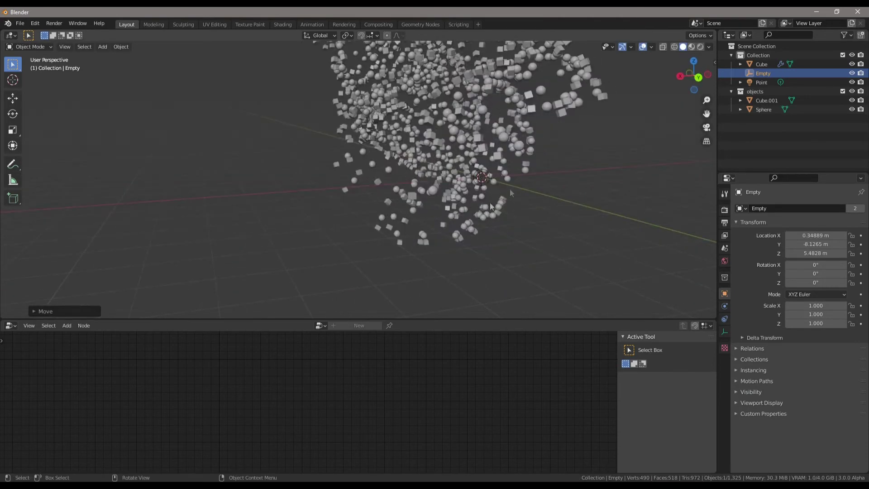
# Step: Turn off Whole Collection on the Point Instance node and move the Empty away mainly along positive X
pyautogui.click(466, 163)
pyautogui.scroll(5, 379, 407)
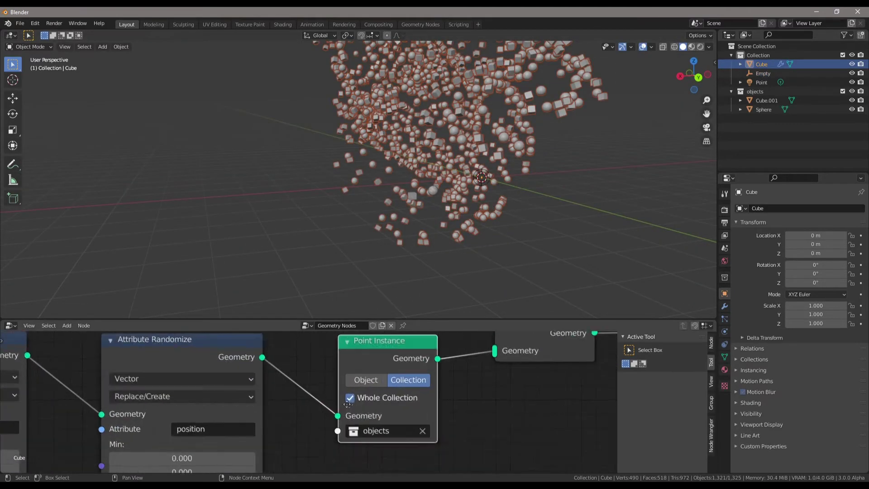
pyautogui.click(325, 388)
pyautogui.moveTo(408, 199); pyautogui.dragTo(384, 171, button='middle')
pyautogui.click(386, 73)
pyautogui.press('g')
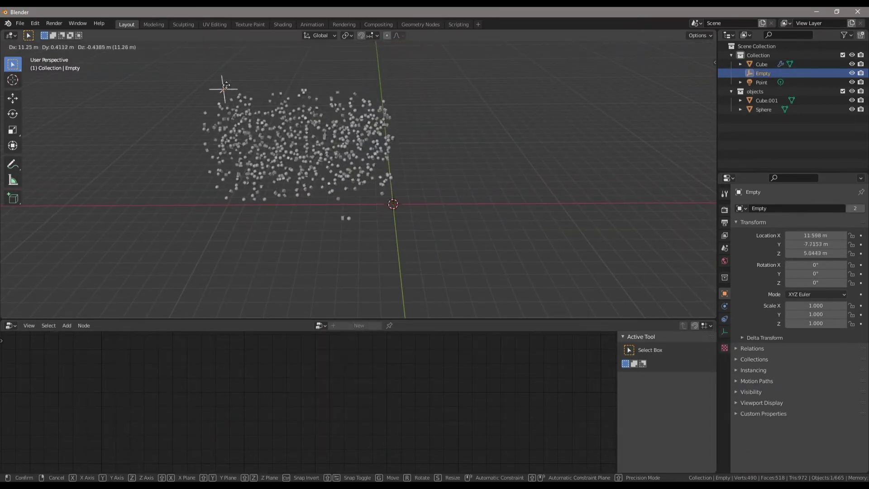
pyautogui.click(287, 67)
# Step: Turn Whole Collection back on for the scattered Cube's Point Instance node
pyautogui.click(330, 120)
pyautogui.click(298, 390)
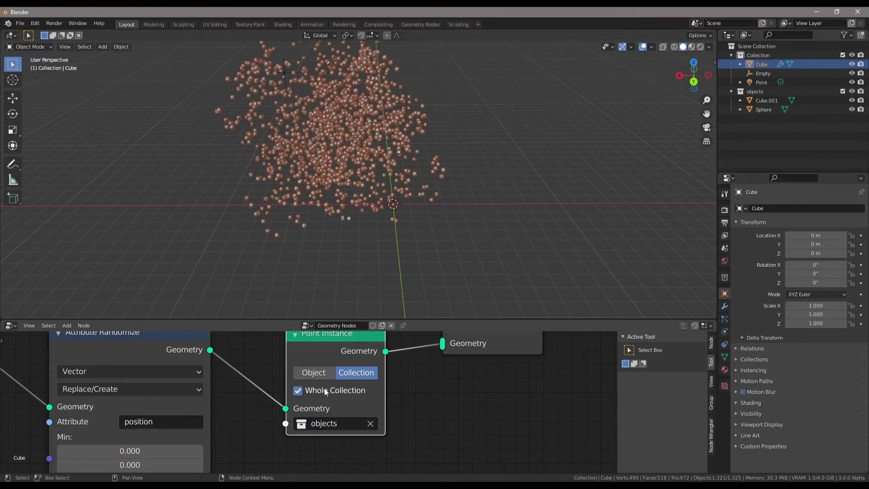
pyautogui.moveTo(328, 131); pyautogui.dragTo(320, 111, button='middle')
# Step: Move the Empty to the negative X side, at about X -23.1, Y -6.0, Z 0.16 m
pyautogui.moveTo(297, 91); pyautogui.dragTo(524, 132)
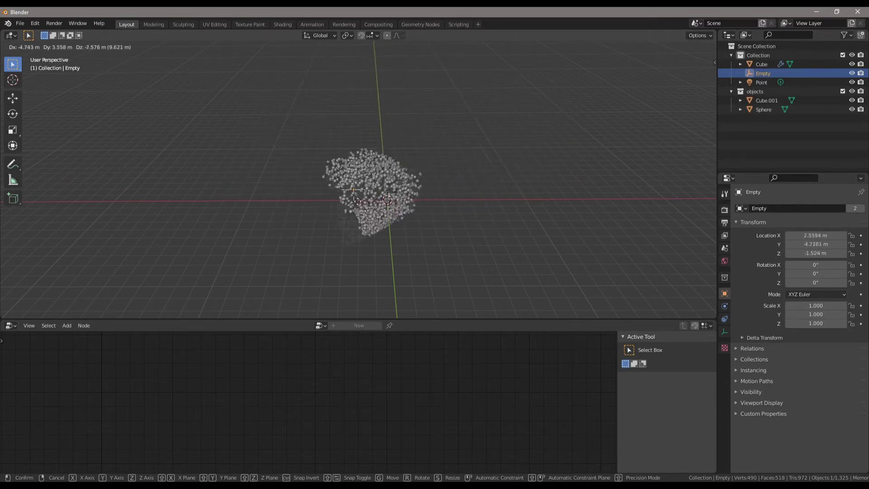
pyautogui.click(642, 194)
pyautogui.moveTo(642, 194); pyautogui.dragTo(577, 195, button='middle')
pyautogui.scroll(-3, 577, 195)
pyautogui.press('g')
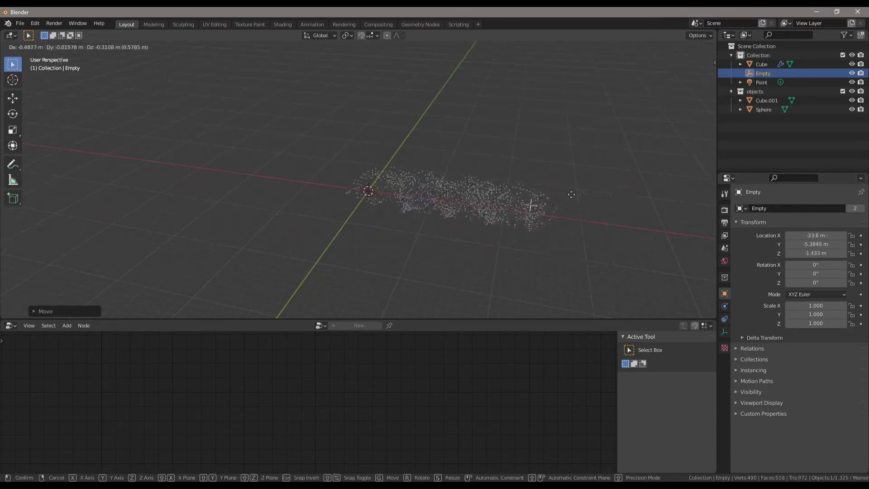
pyautogui.click(521, 199)
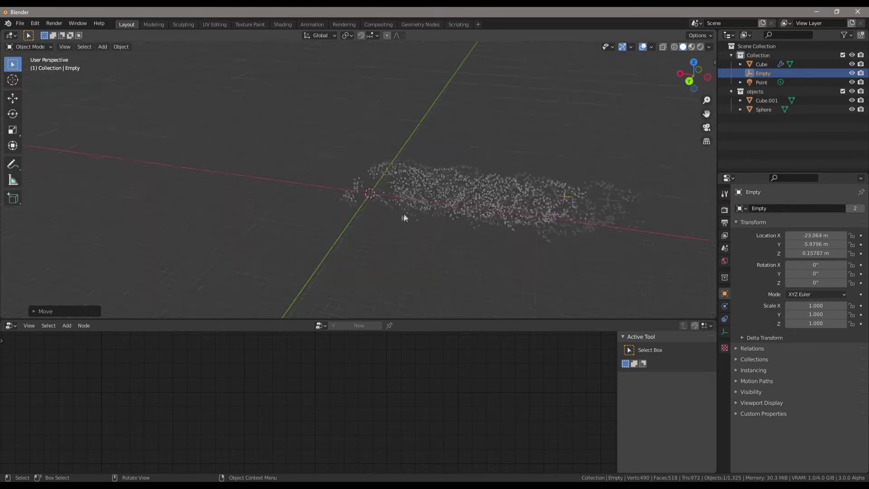
# Step: Examine the scattered instances and the Cube's complete geometry node tree from Group Input to Group Output
pyautogui.scroll(5, 404, 214)
pyautogui.moveTo(344, 213); pyautogui.dragTo(408, 216, button='middle')
pyautogui.click(408, 217)
pyautogui.scroll(-12, 380, 389)
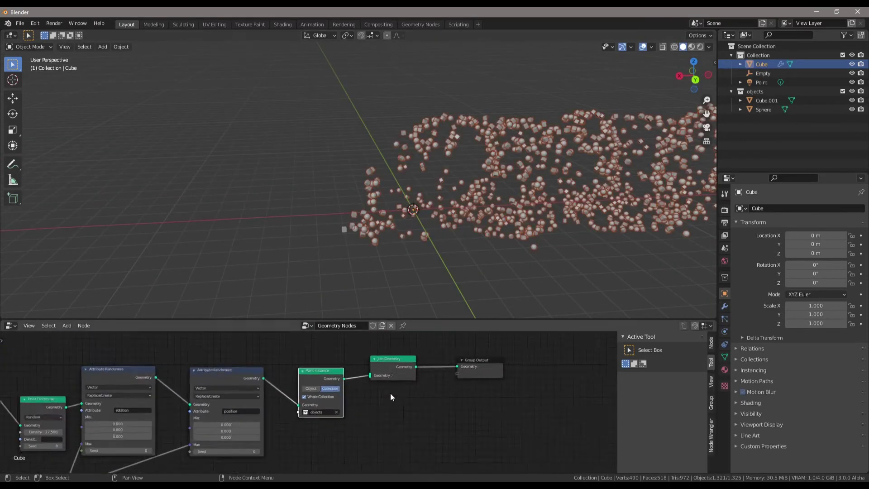
pyautogui.moveTo(393, 393); pyautogui.dragTo(445, 374, button='middle')
pyautogui.scroll(-1, 534, 361)
pyautogui.scroll(-1, 455, 373)
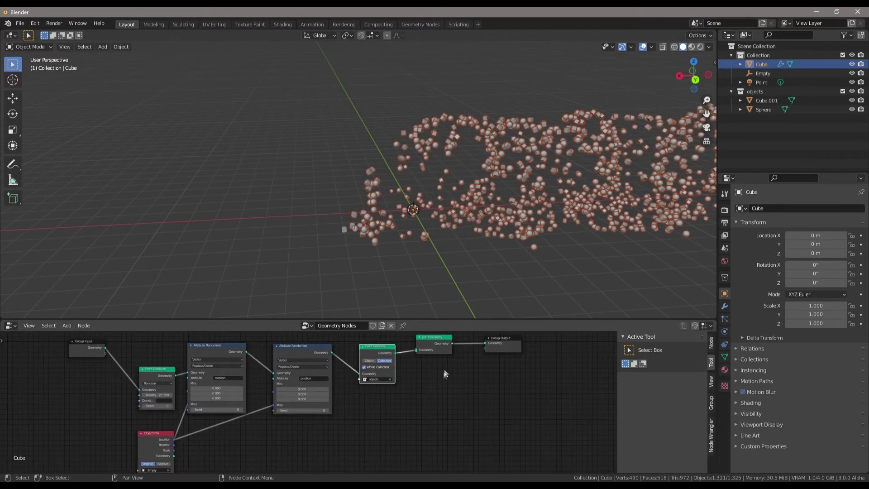
pyautogui.scroll(-2, 524, 272)
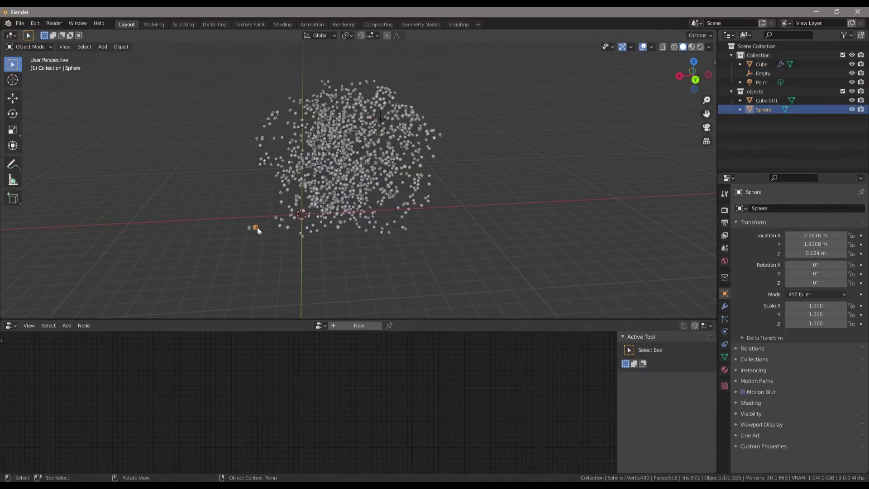
# Step: Move the source Sphere away from Cube.001 and bring it back next to it
pyautogui.press('g')
pyautogui.click(320, 269)
pyautogui.press('g')
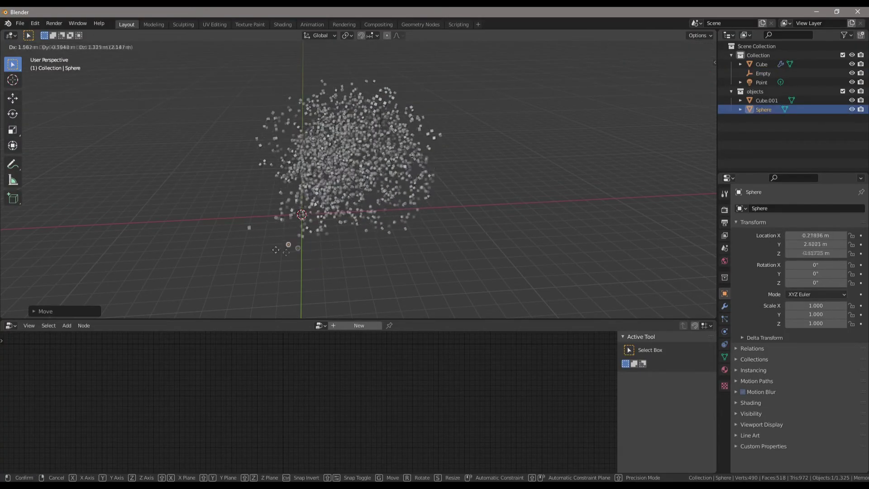
pyautogui.click(242, 231)
pyautogui.click(384, 115)
pyautogui.press('g')
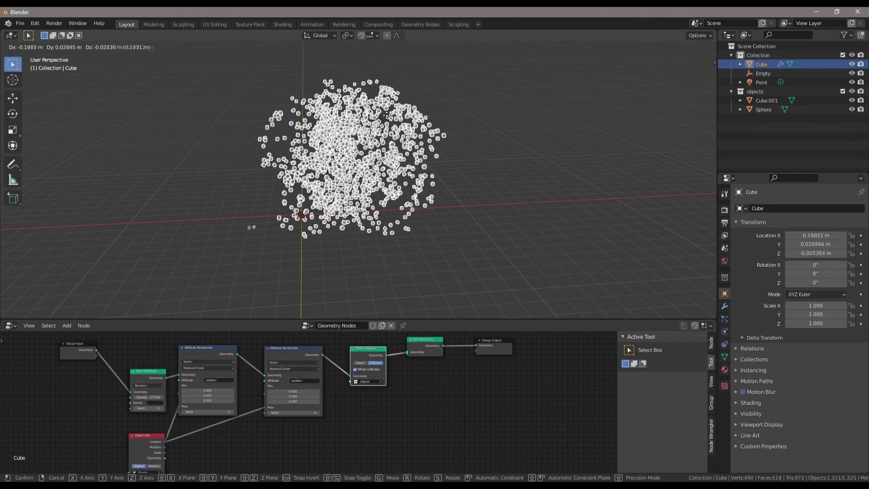
pyautogui.click(406, 111)
# Step: Move the Empty farther out along negative X and higher, to about X -11.5, Y -8.9, Z 5.7 m
pyautogui.click(769, 74)
pyautogui.press('g')
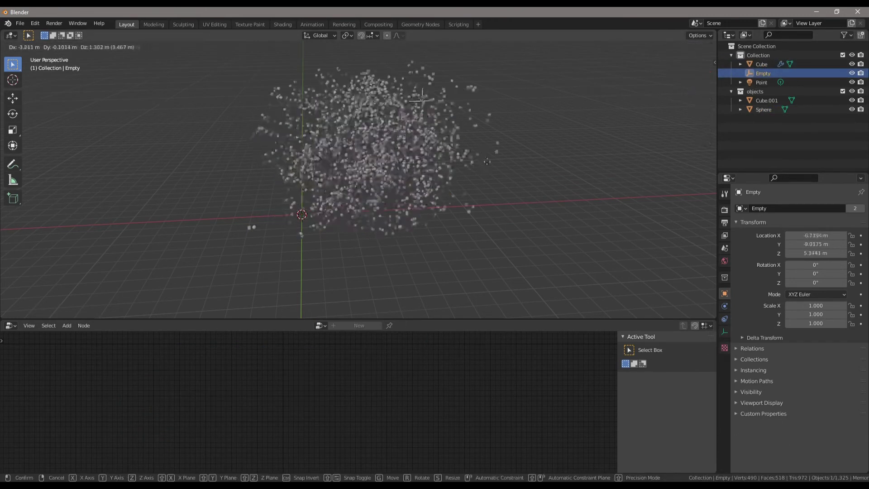
pyautogui.click(514, 154)
# Step: Examine the scattered Cube's node tree from Point Distribute to Join Geometry, including the Object Info node feeding the Attribute Randomize nodes
pyautogui.click(341, 211)
pyautogui.scroll(6, 195, 412)
pyautogui.moveTo(261, 344); pyautogui.dragTo(240, 392, button='middle')
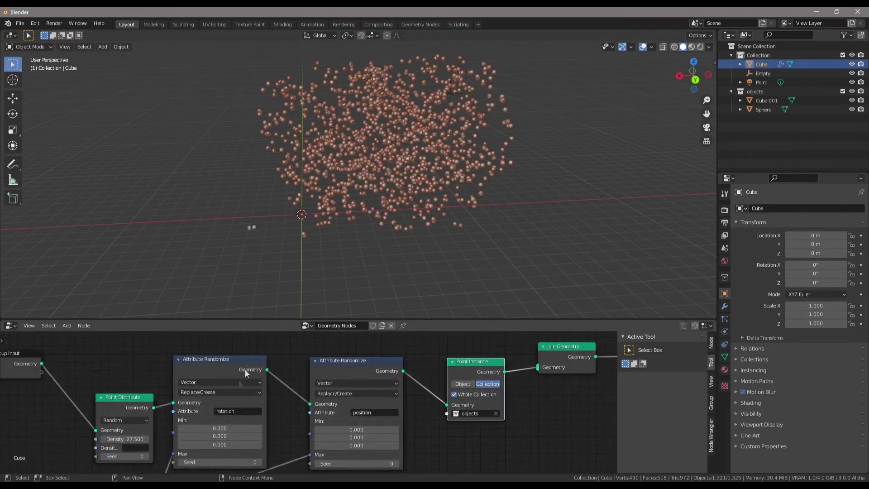
pyautogui.moveTo(133, 407); pyautogui.dragTo(124, 388)
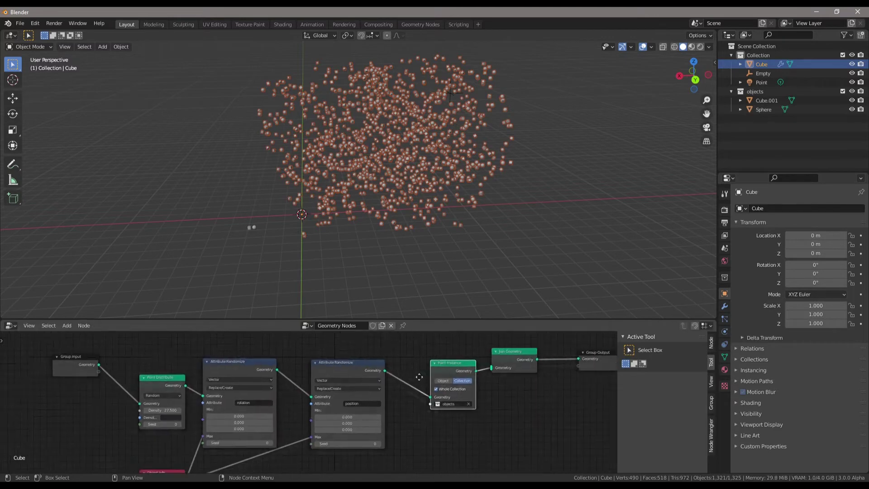
pyautogui.scroll(-2, 474, 365)
pyautogui.moveTo(207, 420); pyautogui.dragTo(211, 422)
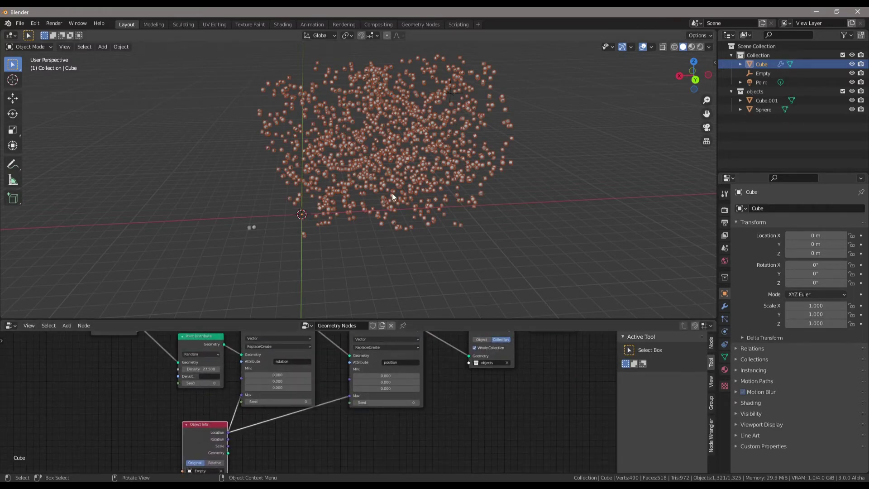
# Step: Move the Empty slightly farther away from the world origin to spread the scattered instances
pyautogui.click(451, 97)
pyautogui.press('g')
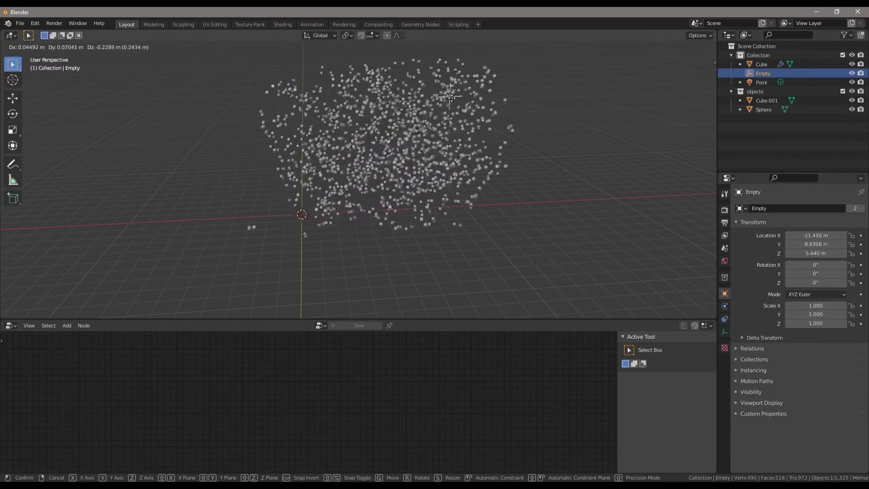
pyautogui.click(427, 167)
# Step: Reselect the scattered Cube and highlight its whole node tree from Group Input to Group Output, clearing the node selection at the end
pyautogui.click(427, 167)
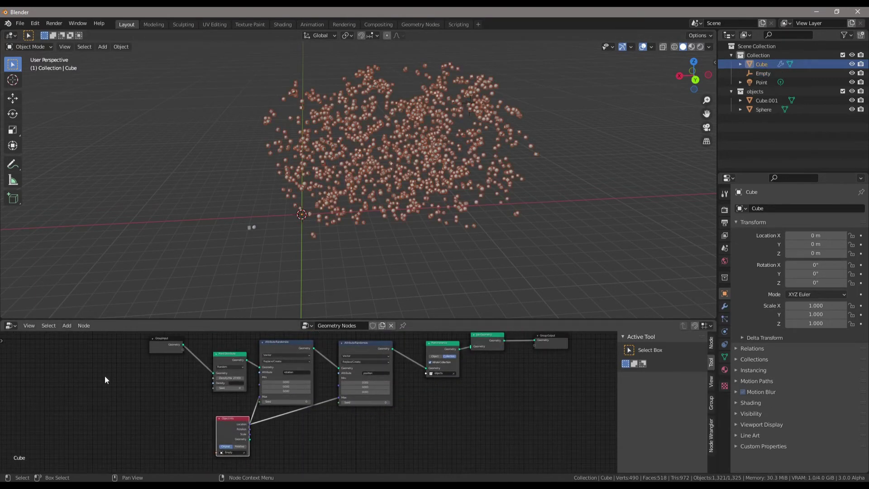
pyautogui.moveTo(123, 346); pyautogui.dragTo(618, 432)
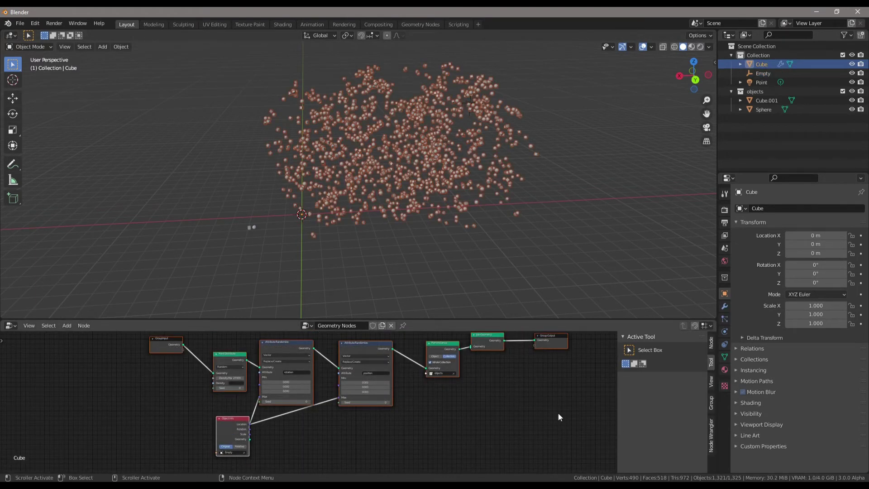
pyautogui.click(482, 429)
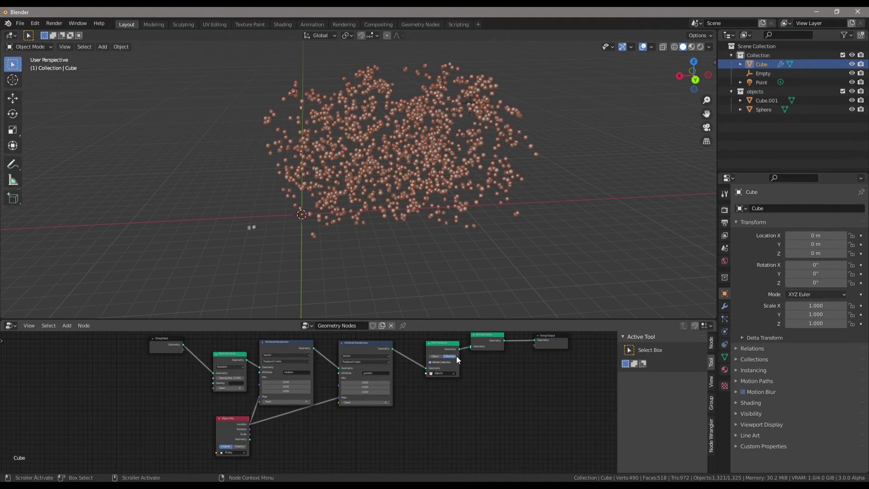
# Step: Open the recent file onACube.blend without saving the current scene
pyautogui.click(20, 23)
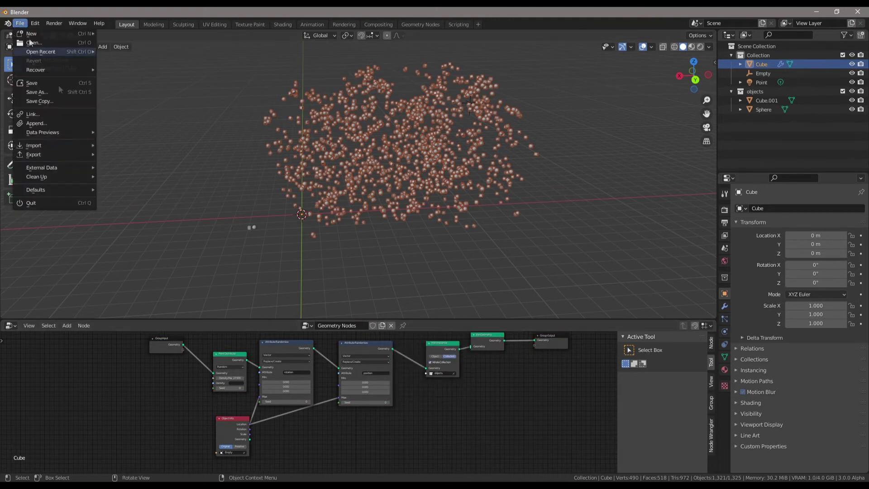
pyautogui.moveTo(82, 146)
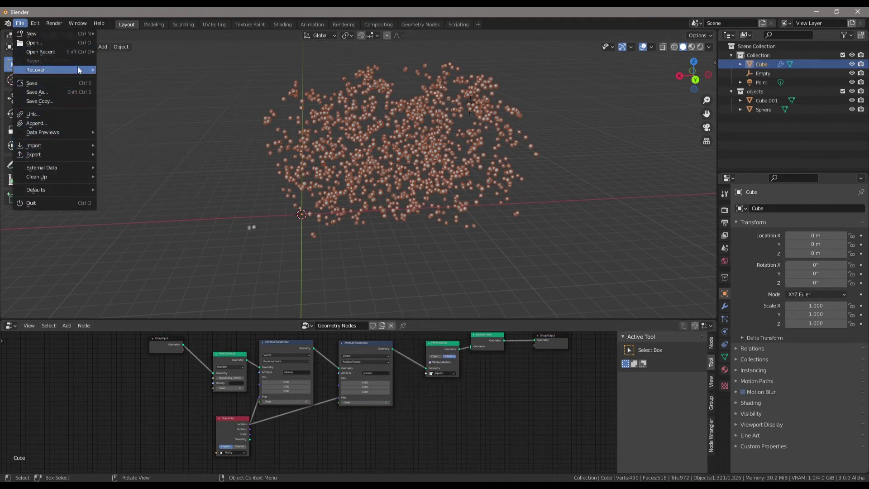
pyautogui.moveTo(69, 51)
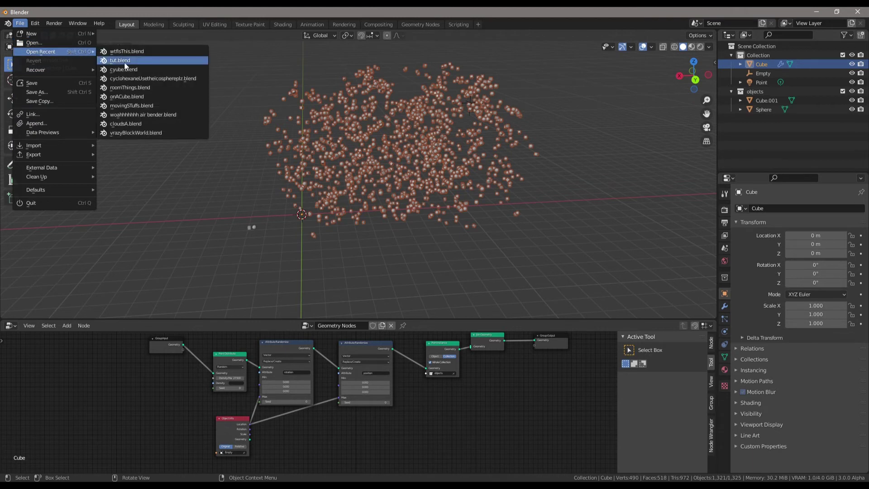
pyautogui.click(155, 97)
pyautogui.click(451, 265)
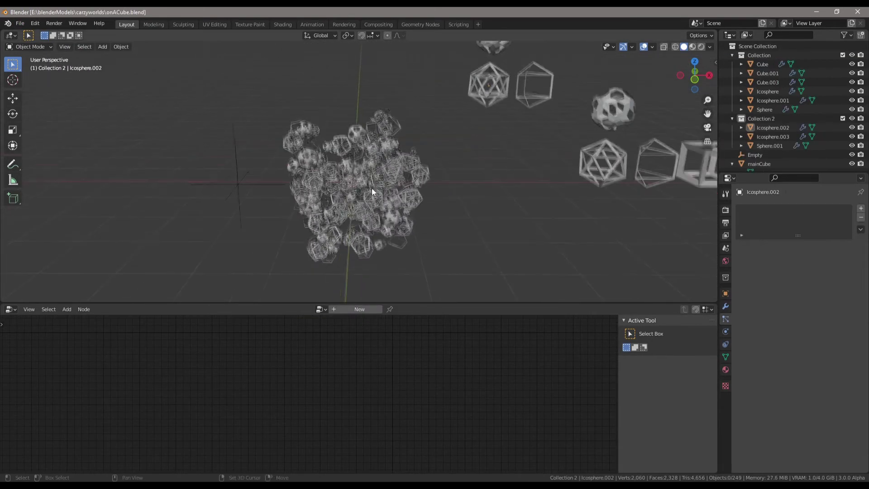
# Step: Select mainCube to show its geometry node tree, and highlight the source polyhedra beside the scattered shapes
pyautogui.scroll(-3, 563, 156)
pyautogui.click(564, 120)
pyautogui.scroll(-4, 564, 118)
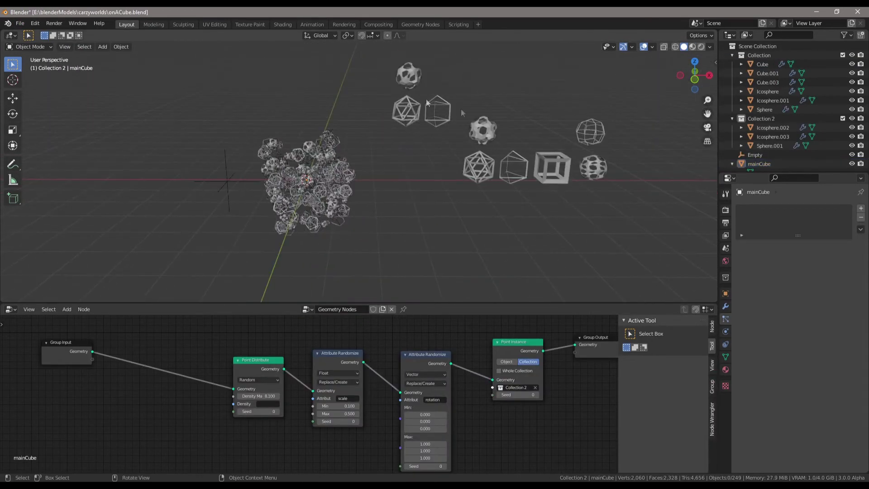
pyautogui.moveTo(381, 58); pyautogui.dragTo(627, 183)
pyautogui.click(626, 183)
pyautogui.hotkey('ctrl', 'z')
pyautogui.scroll(4, 316, 184)
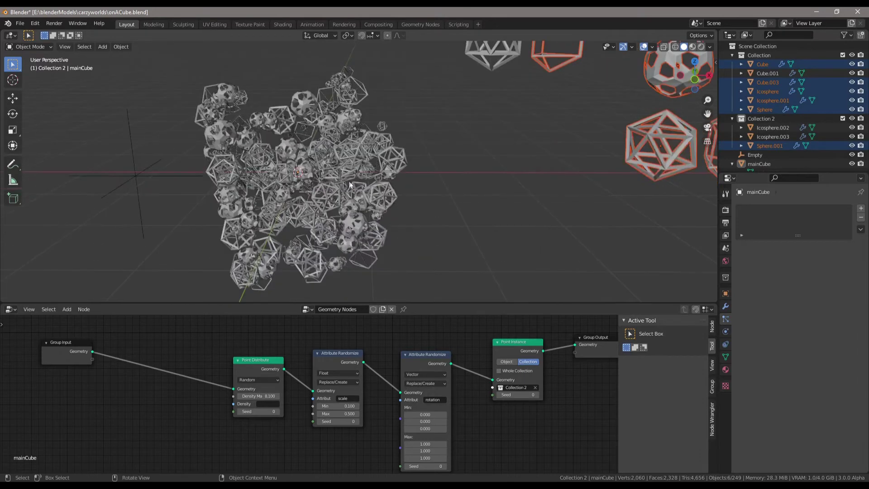
# Step: Move the Empty closer to the scattered polyhedra and reselect mainCube
pyautogui.click(217, 177)
pyautogui.click(136, 181)
pyautogui.click(238, 168)
pyautogui.click(291, 169)
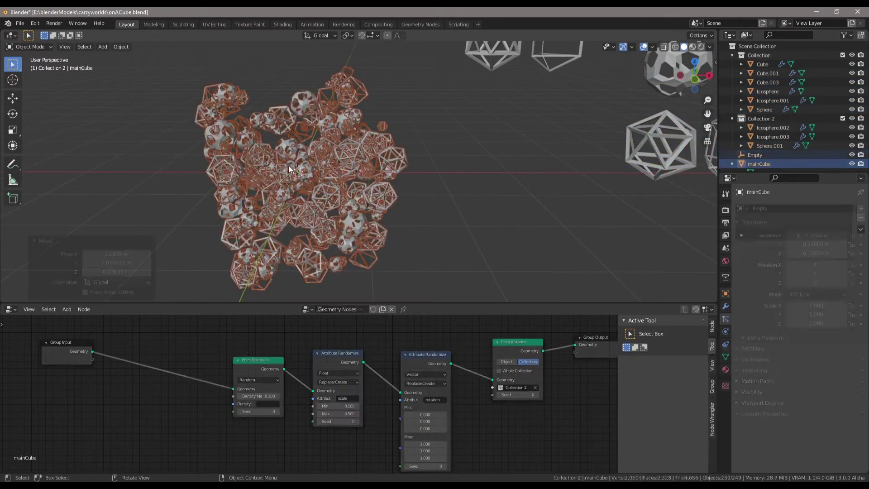
# Step: Examine mainCube's node tree with its scale and rotation randomization, and view the scattered polyhedra from another side
pyautogui.scroll(-3, 295, 322)
pyautogui.scroll(2, 335, 346)
pyautogui.moveTo(342, 347); pyautogui.dragTo(335, 345, button='middle')
pyautogui.scroll(2, 340, 349)
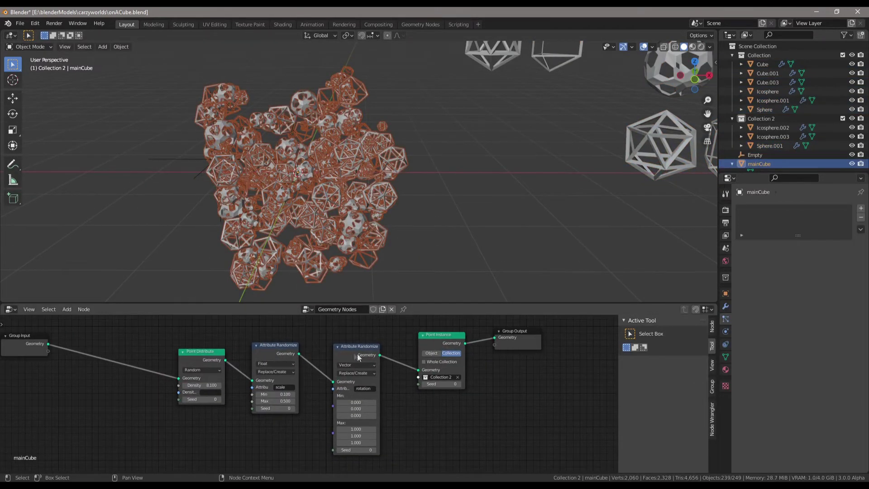
pyautogui.moveTo(344, 186); pyautogui.dragTo(407, 204, button='middle')
pyautogui.click(466, 218)
pyautogui.moveTo(466, 218); pyautogui.dragTo(440, 239, button='middle')
# Step: Preview the scattered polyhedra in Rendered shading from several angles and return the viewport to Solid shading
pyautogui.press('z')
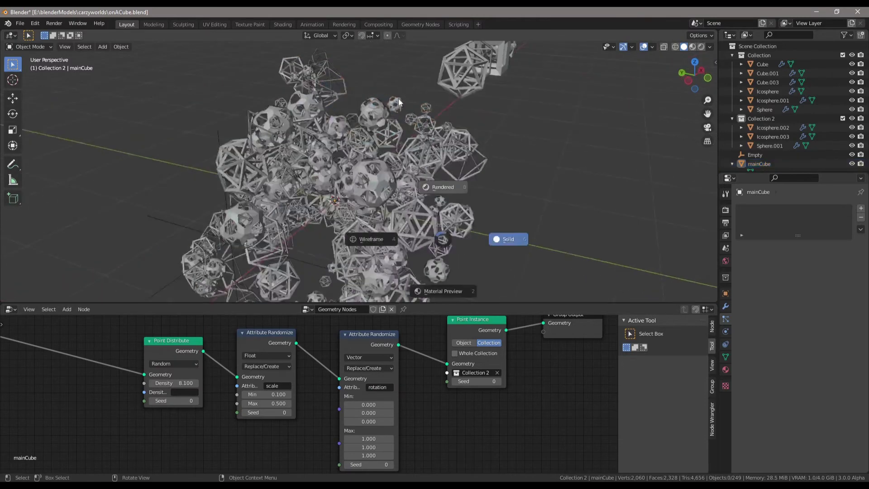
pyautogui.click(440, 186)
pyautogui.moveTo(385, 215)
pyautogui.mouseDown(button='middle')
pyautogui.moveTo(414, 180)
pyautogui.moveTo(450, 165)
pyautogui.moveTo(472, 172)
pyautogui.mouseUp(button='middle')
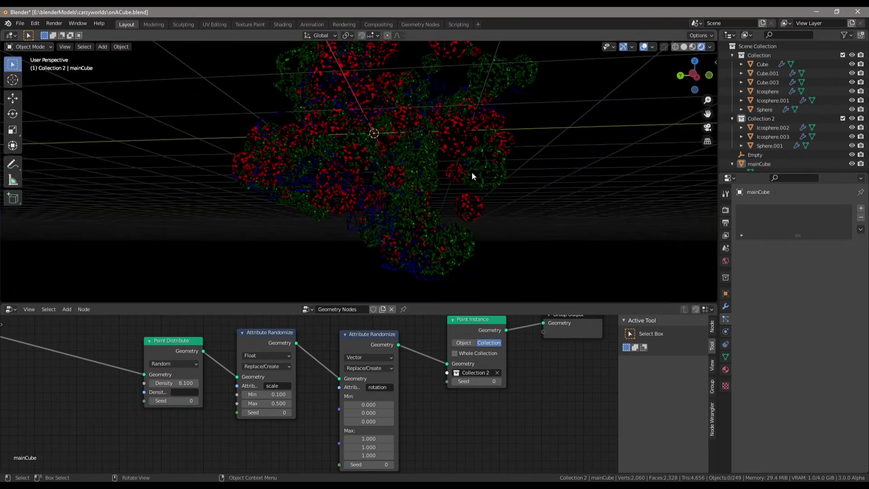
pyautogui.press('z')
pyautogui.click(538, 174)
# Step: Open the recent file roomThings.blend
pyautogui.click(21, 20)
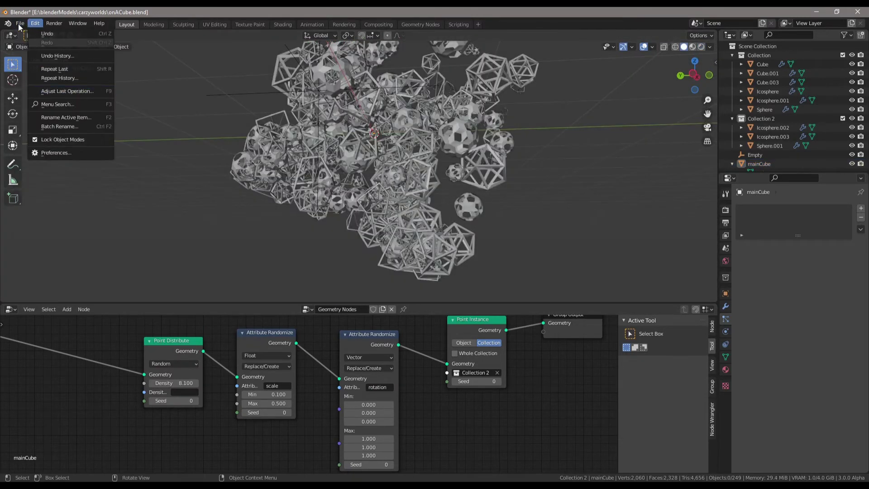
pyautogui.click(20, 24)
pyautogui.moveTo(476, 135); pyautogui.dragTo(489, 93, button='middle')
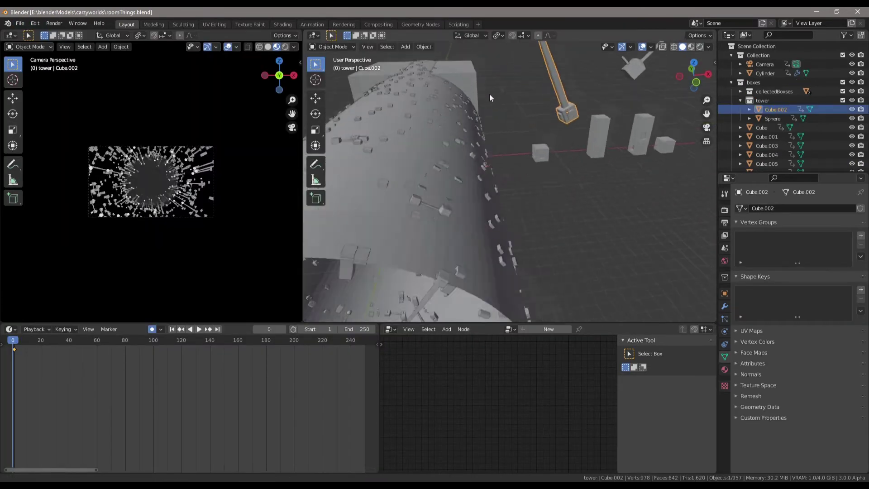
# Step: Set both the perspective and camera viewports to Rendered shading and frame the camera view in its viewport
pyautogui.press('z')
pyautogui.click(501, 164)
pyautogui.press('Home')
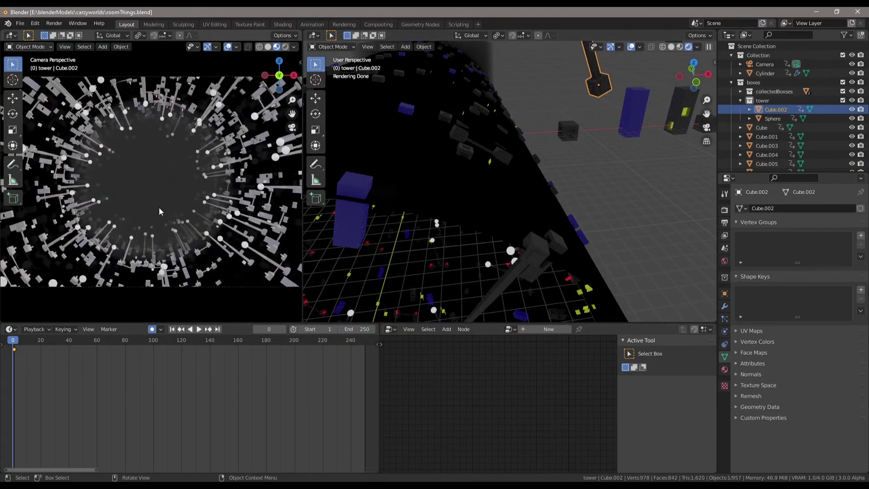
pyautogui.press('z')
pyautogui.click(141, 189)
# Step: Select the Cylinder and examine its node tree from Point Distribute to Group Output and the instances along its inner wall
pyautogui.moveTo(344, 154)
pyautogui.mouseDown(button='middle')
pyautogui.moveTo(465, 147)
pyautogui.moveTo(583, 118)
pyautogui.mouseUp(button='middle')
pyautogui.click(638, 205)
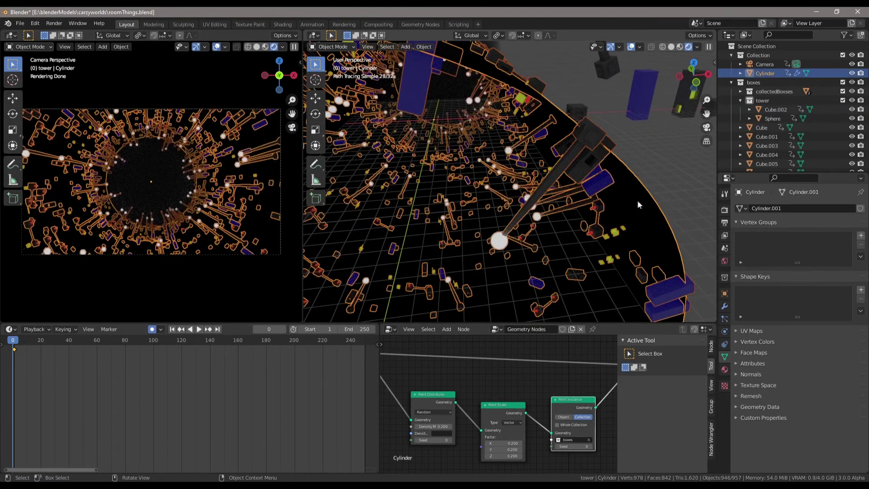
pyautogui.click(663, 170)
pyautogui.scroll(3, 472, 400)
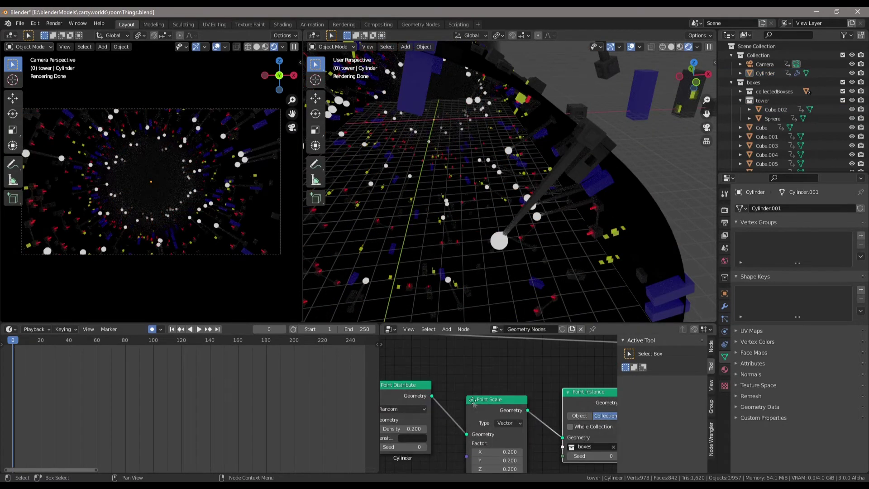
pyautogui.scroll(-3, 442, 380)
pyautogui.scroll(-6, 572, 140)
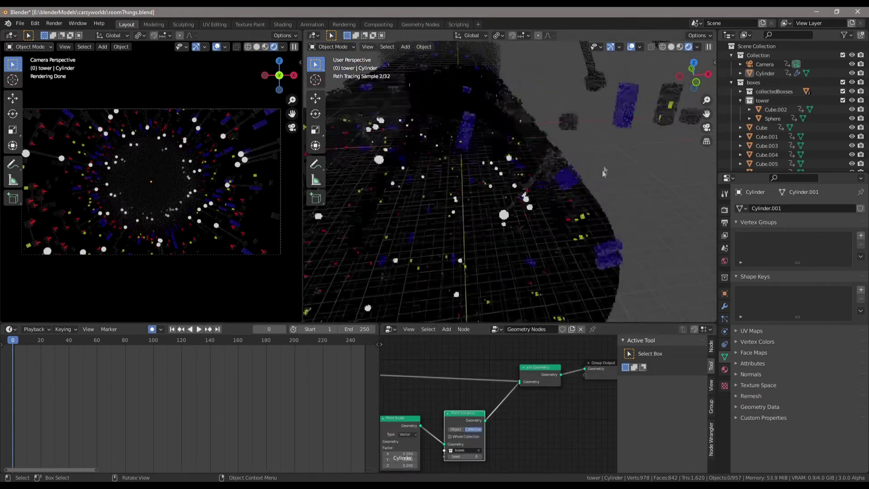
pyautogui.scroll(8, 544, 233)
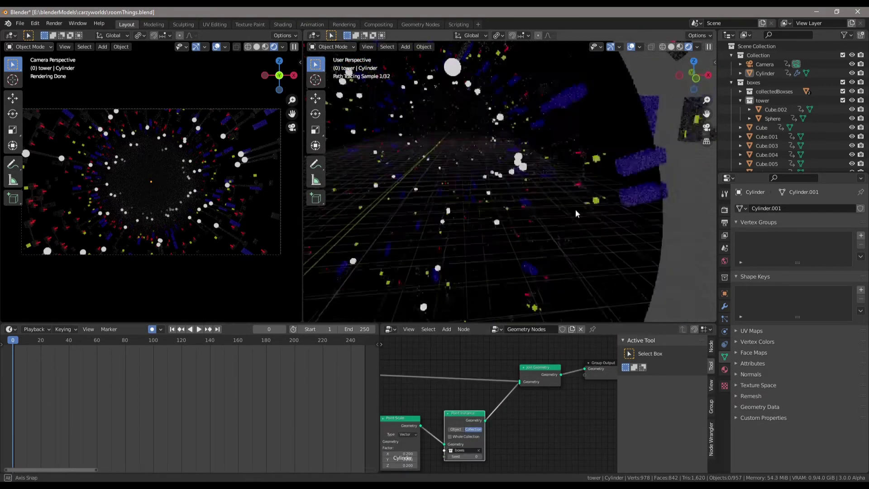
# Step: Open the recent file movingSTuffs.blend without saving the changes to roomThings.blend
pyautogui.click(35, 23)
pyautogui.click(18, 24)
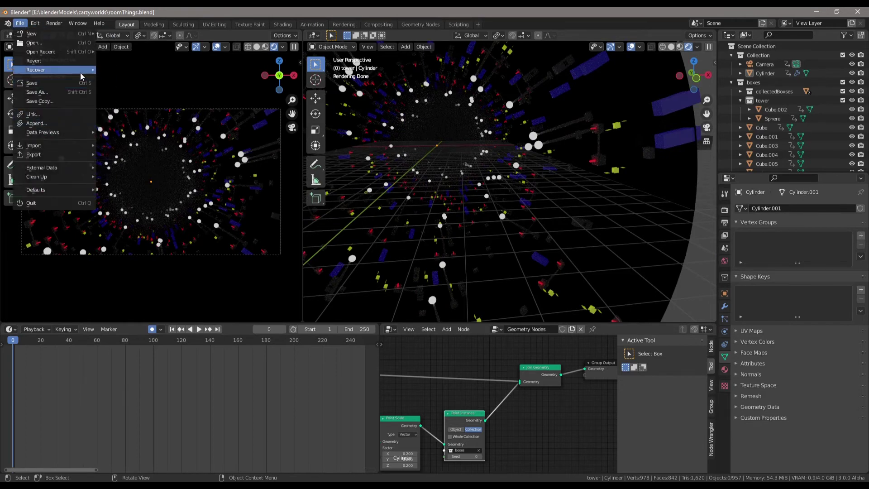
pyautogui.moveTo(75, 53)
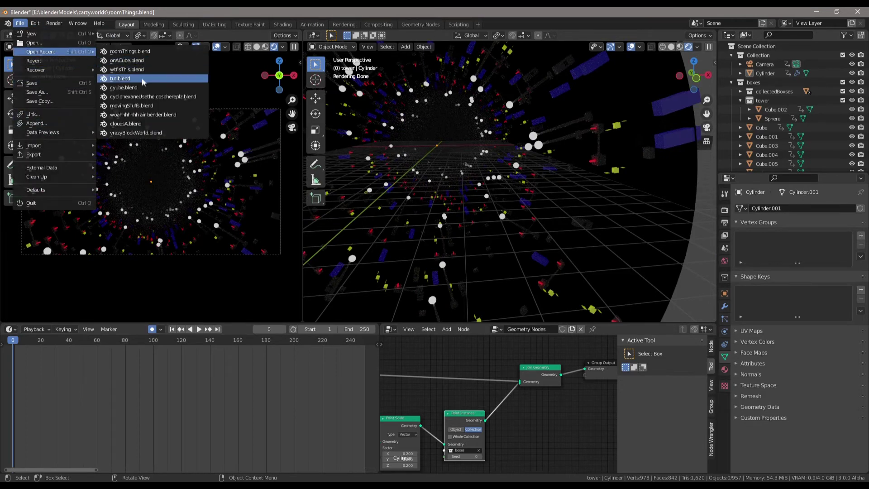
pyautogui.click(160, 106)
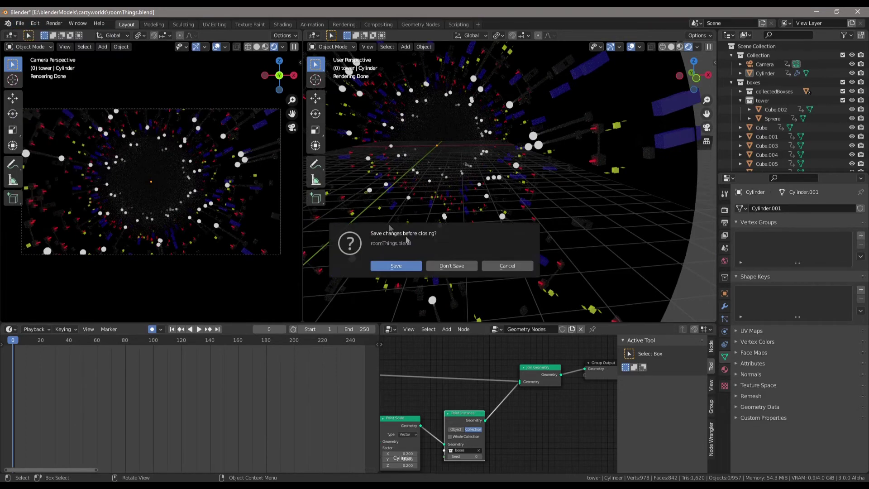
pyautogui.click(450, 266)
# Step: Play the animation while examining the Attribute Sample Texture node with the noise texture, and switch the viewport to Rendered shading
pyautogui.press('space')
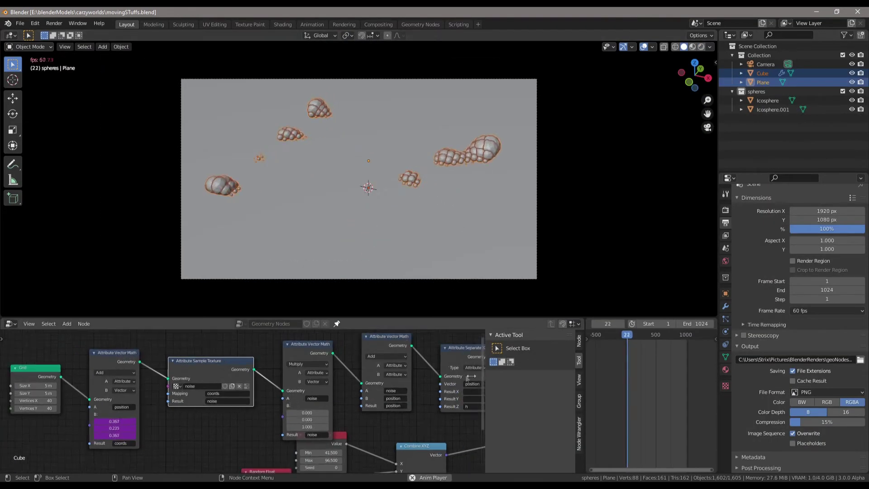
pyautogui.scroll(-1, 240, 407)
pyautogui.scroll(2, 461, 174)
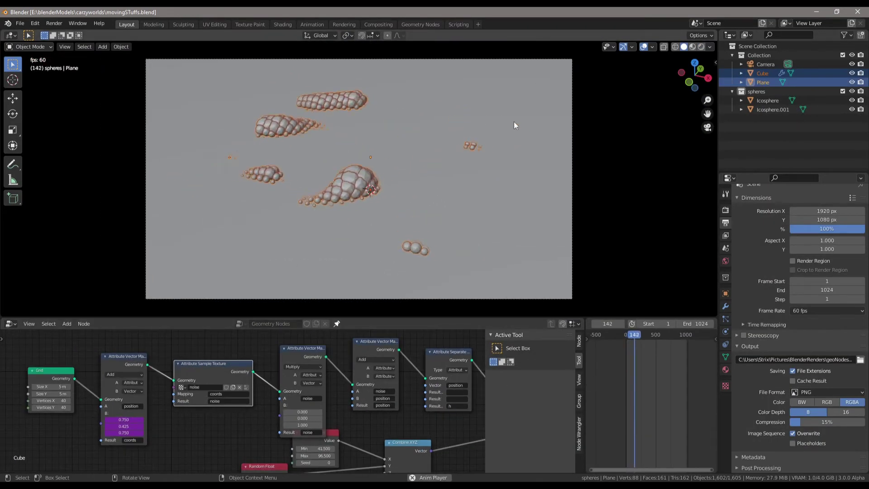
pyautogui.scroll(-1, 514, 126)
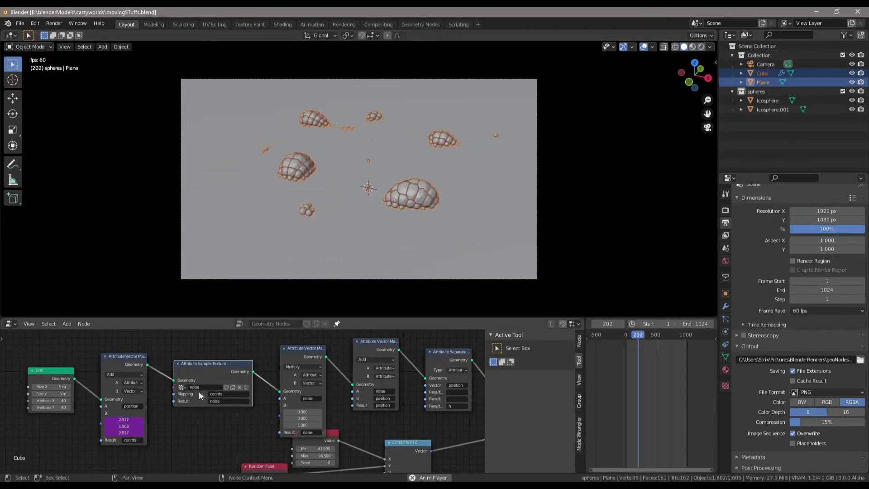
pyautogui.scroll(3, 199, 392)
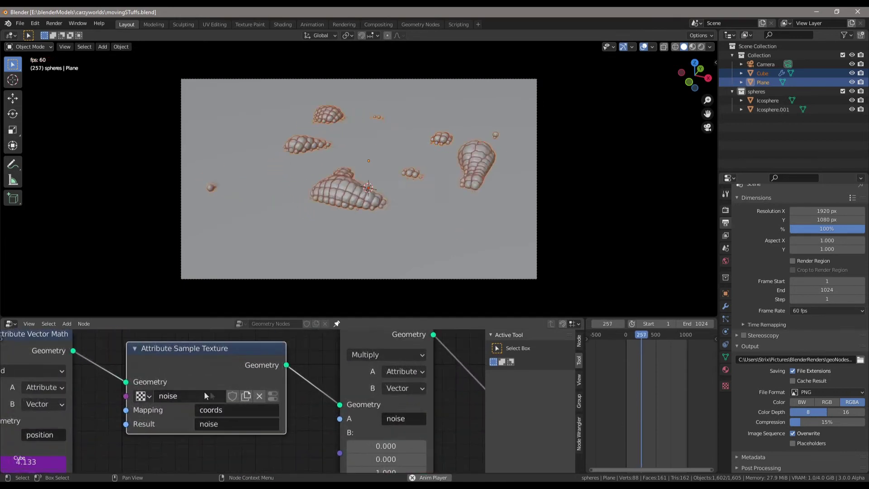
pyautogui.click(144, 397)
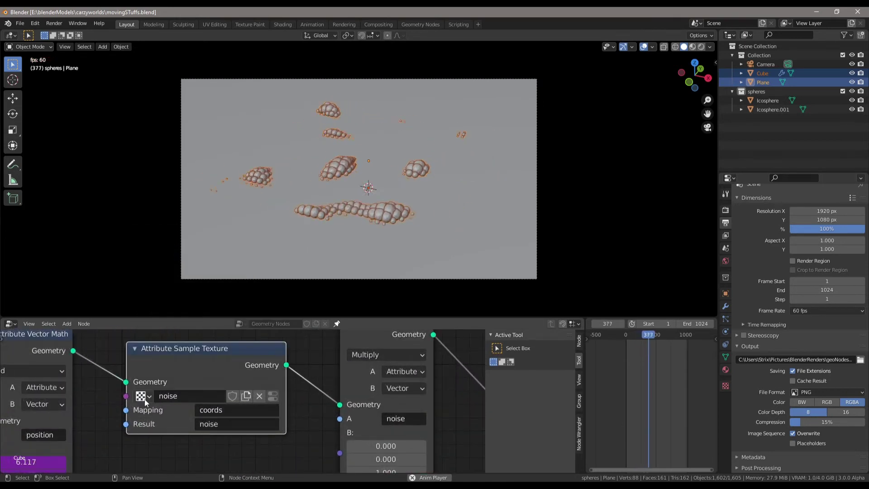
pyautogui.click(287, 65)
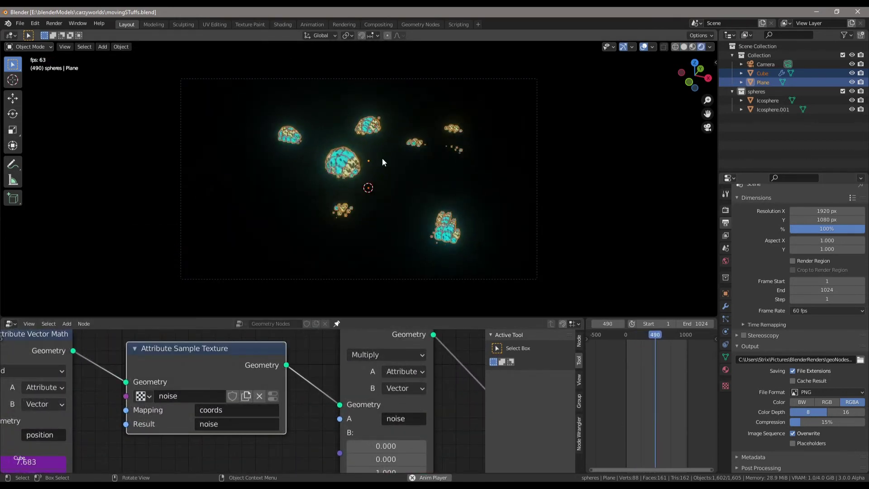
# Step: Clear the selection, stop the animation, and shift the Random Float node feeding the Combine XYZ node's X input
pyautogui.click(648, 163)
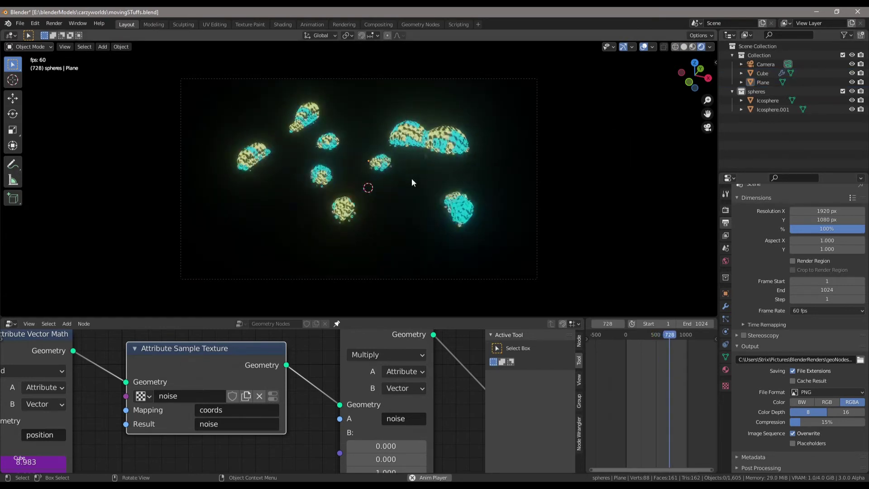
pyautogui.press('space')
pyautogui.scroll(-4, 387, 415)
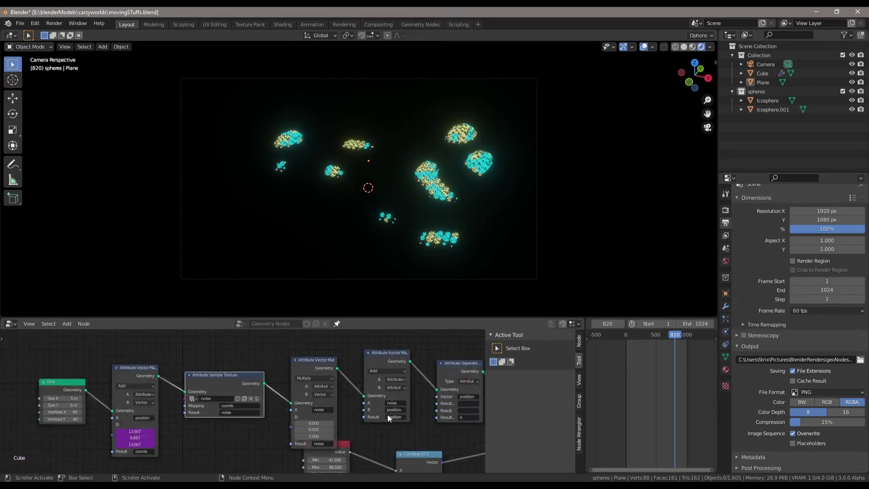
pyautogui.scroll(-2, 331, 397)
pyautogui.moveTo(331, 397); pyautogui.dragTo(325, 353, button='middle')
pyautogui.scroll(7, 304, 378)
pyautogui.scroll(1, 334, 345)
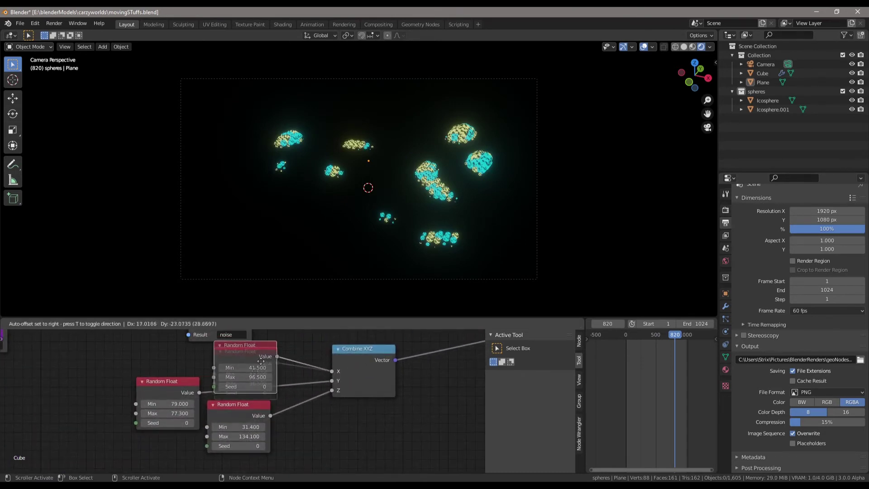
pyautogui.moveTo(272, 358); pyautogui.dragTo(272, 357)
# Step: Move the three Random Float nodes and the Combine XYZ node together farther below the main node chain
pyautogui.scroll(-4, 272, 358)
pyautogui.moveTo(373, 351); pyautogui.dragTo(245, 382, button='middle')
pyautogui.scroll(-4, 246, 385)
pyautogui.scroll(-1, 233, 402)
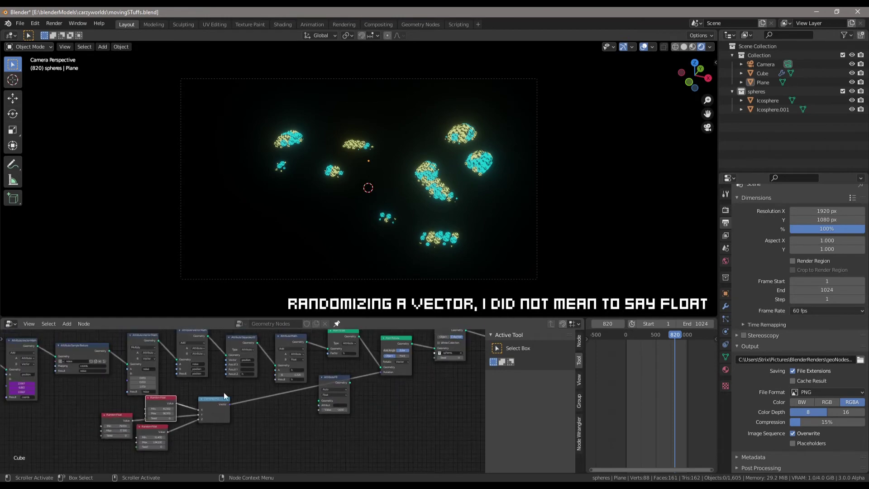
pyautogui.moveTo(230, 397); pyautogui.dragTo(68, 474)
pyautogui.moveTo(217, 413); pyautogui.dragTo(218, 469)
# Step: Play the animation while examining the node chain through Attribute Math, Point Scale, Point Rotate and Point Instance
pyautogui.moveTo(276, 409); pyautogui.dragTo(230, 449, button='middle')
pyautogui.scroll(1, 230, 306)
pyautogui.scroll(2, 240, 347)
pyautogui.moveTo(241, 349); pyautogui.dragTo(222, 352, button='middle')
pyautogui.press('space')
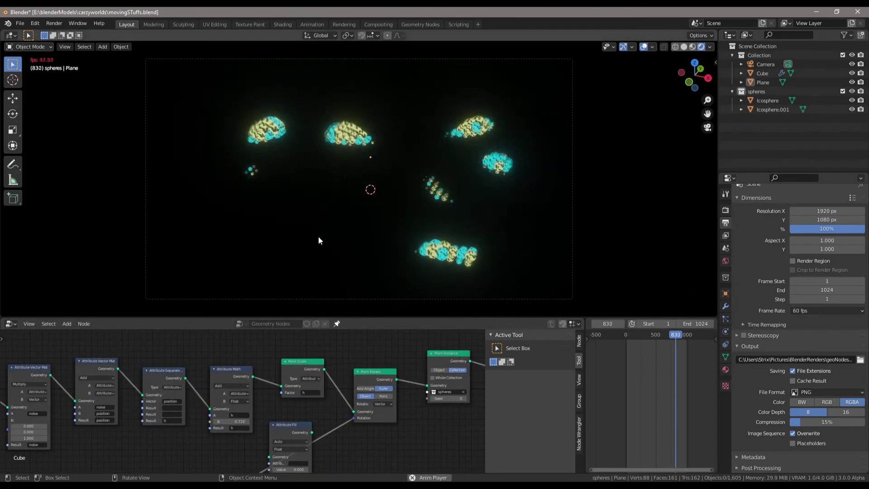
pyautogui.moveTo(329, 348); pyautogui.dragTo(368, 433, button='middle')
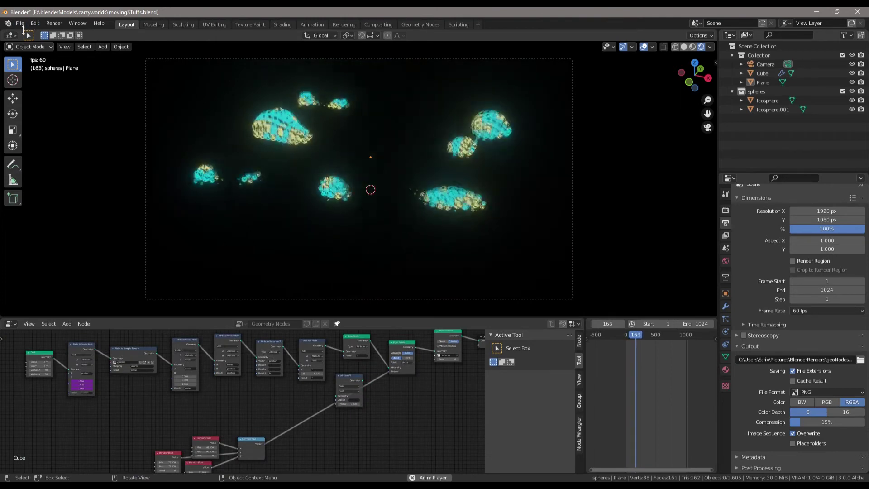
# Step: Open the recent file woahhhhhhhh air bender.blend without saving the changes to movingSTuffs.blend
pyautogui.click(19, 24)
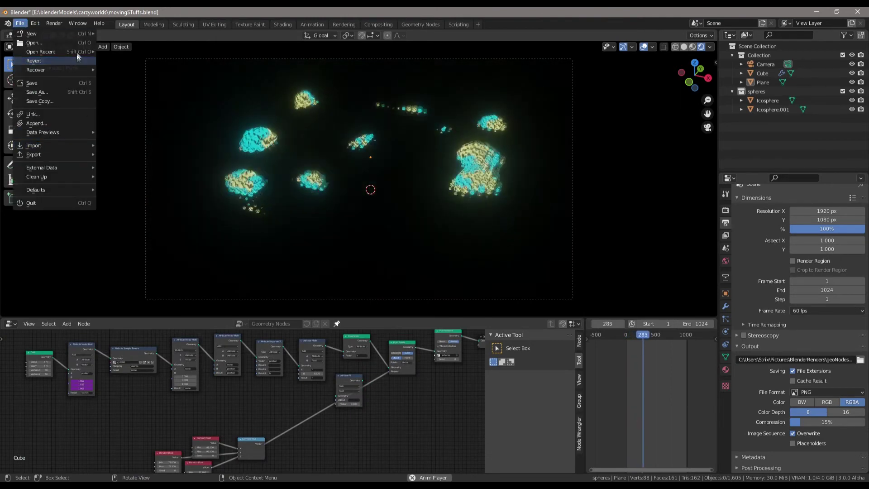
pyautogui.moveTo(77, 53)
pyautogui.click(171, 115)
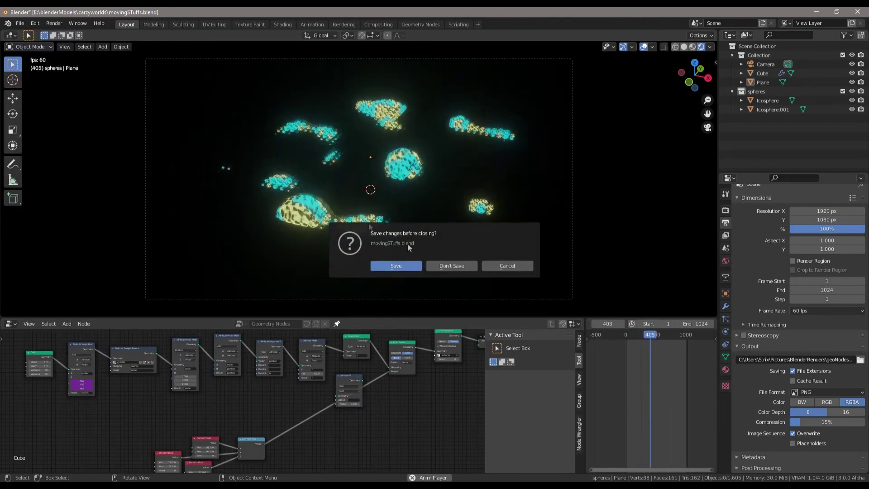
pyautogui.click(433, 265)
# Step: Play the animation through the camera in Rendered shading and frame the camera view
pyautogui.scroll(-1, 352, 206)
pyautogui.moveTo(353, 205); pyautogui.dragTo(368, 239, button='middle')
pyautogui.scroll(1, 368, 240)
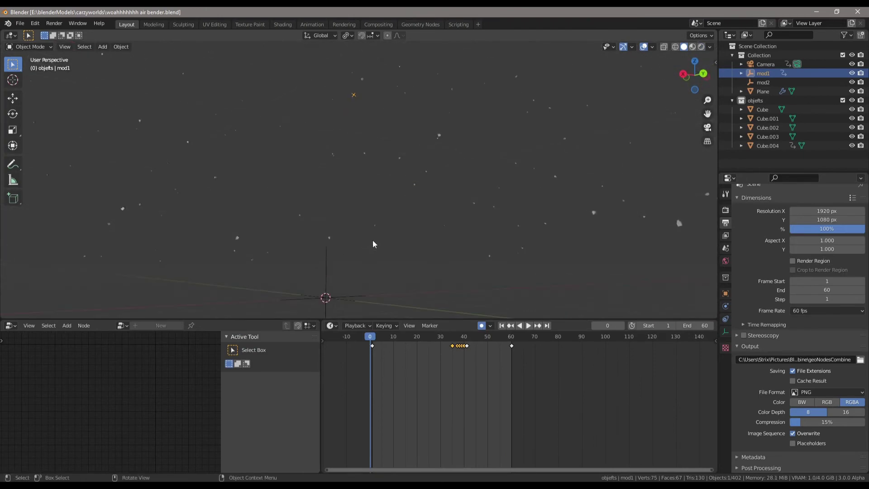
pyautogui.press('KP_0')
pyautogui.press('space')
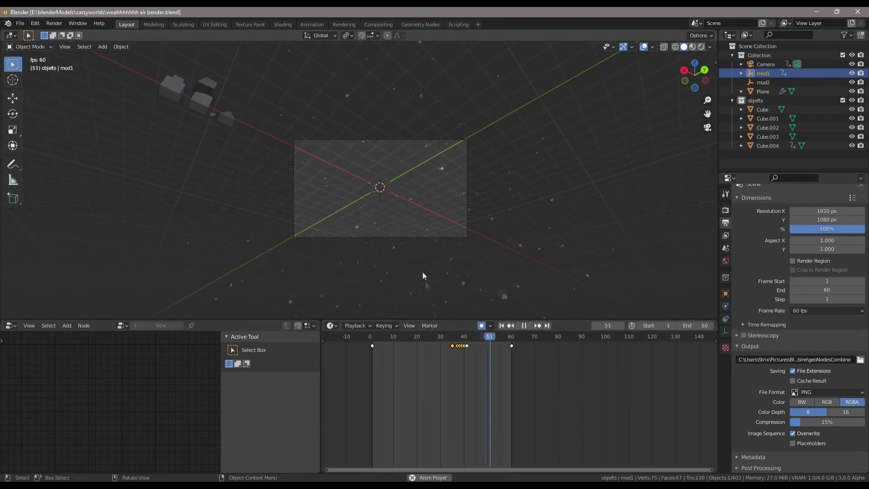
pyautogui.press('z')
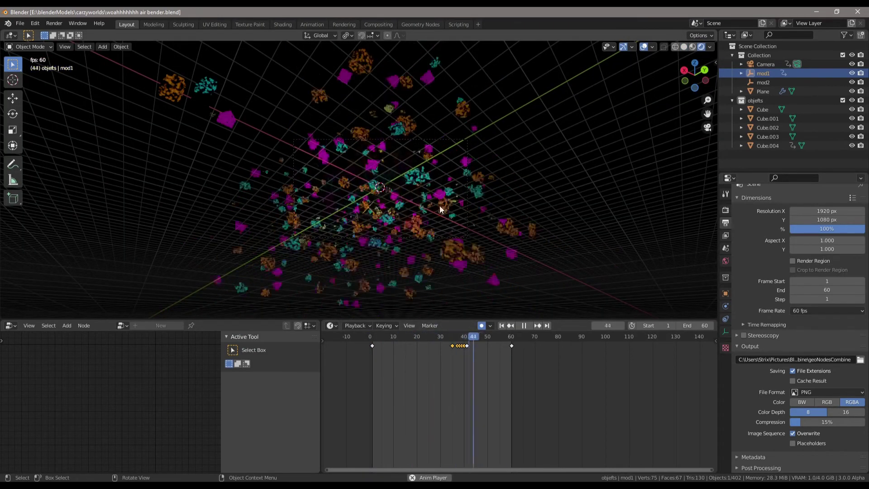
pyautogui.scroll(4, 415, 203)
pyautogui.keyDown('shift'); pyautogui.moveTo(454, 211); pyautogui.dragTo(403, 199, button='middle'); pyautogui.keyUp('shift')
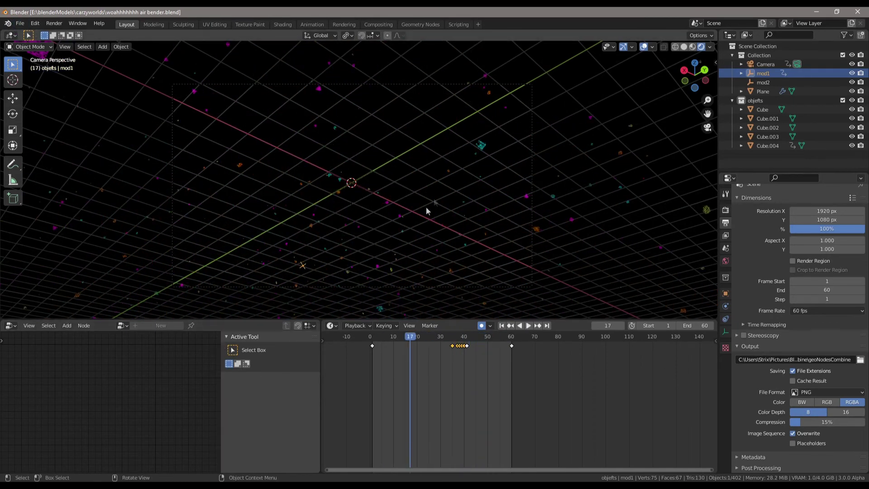
# Step: Select the Plane and widen the node editor across the timeline to show its geometry node tree
pyautogui.click(765, 92)
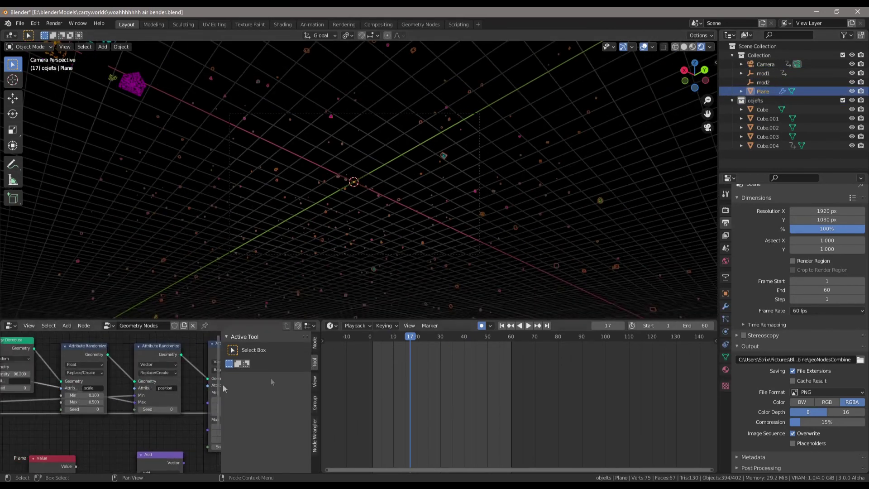
pyautogui.moveTo(320, 325); pyautogui.dragTo(692, 325)
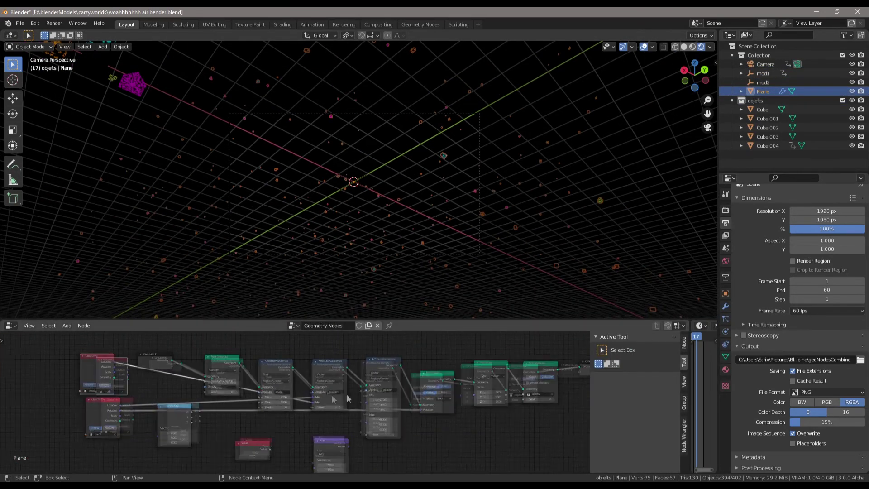
pyautogui.moveTo(67, 362); pyautogui.dragTo(218, 398, button='middle')
# Step: Reposition the mod2 and mod1 Object Info nodes at the start of the node tree
pyautogui.moveTo(118, 355); pyautogui.dragTo(97, 347)
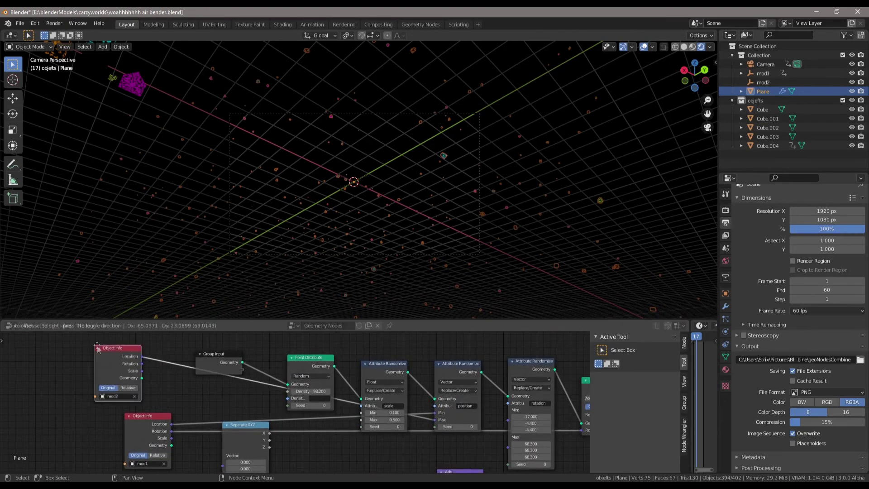
pyautogui.moveTo(132, 432); pyautogui.dragTo(127, 435)
pyautogui.scroll(-1, 127, 435)
# Step: Try out the mod2 and mod1 empties in Solid shading, moving mod1 and replaying the animation
pyautogui.moveTo(249, 237); pyautogui.dragTo(262, 233, button='middle')
pyautogui.click(174, 210)
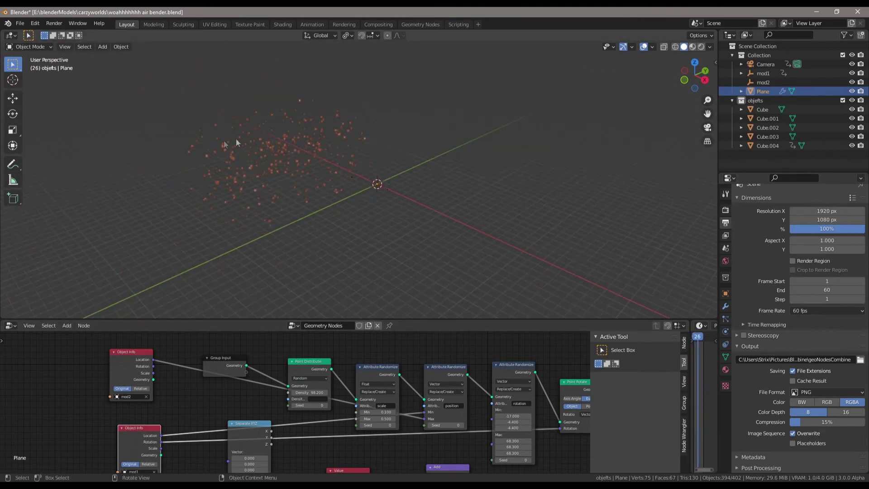
pyautogui.click(763, 83)
pyautogui.press('space')
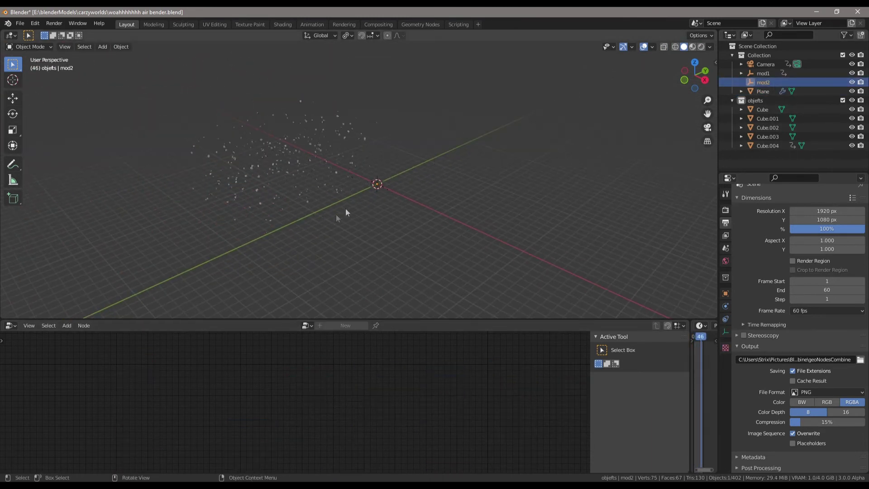
pyautogui.moveTo(336, 214); pyautogui.dragTo(344, 196, button='middle')
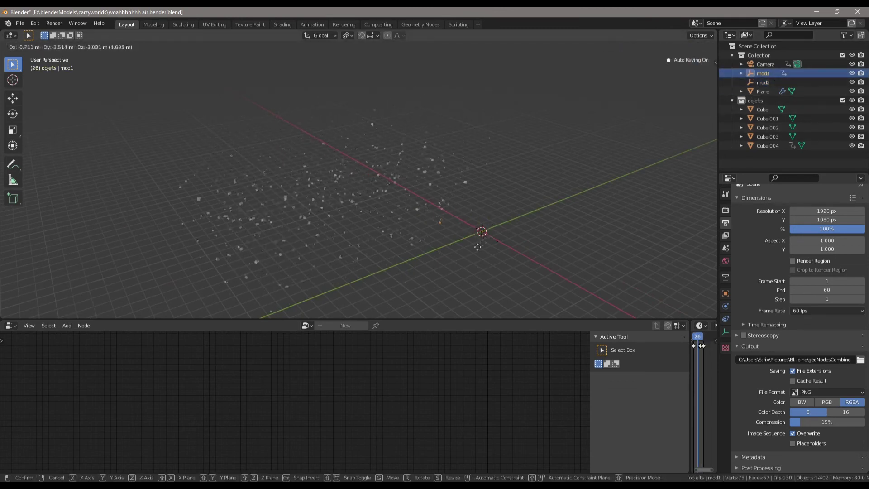
pyautogui.press('space')
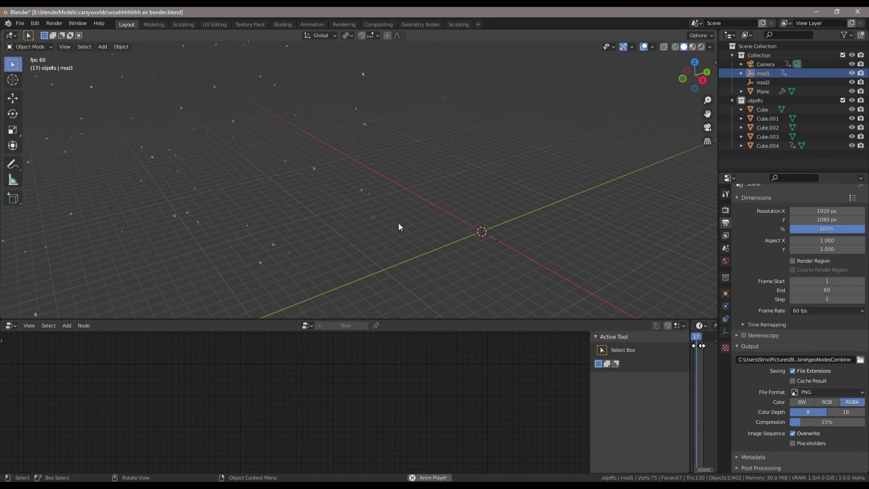
# Step: Open the recent file vrazyBlockWorld.blend without saving the changes to the air bender file
pyautogui.click(19, 23)
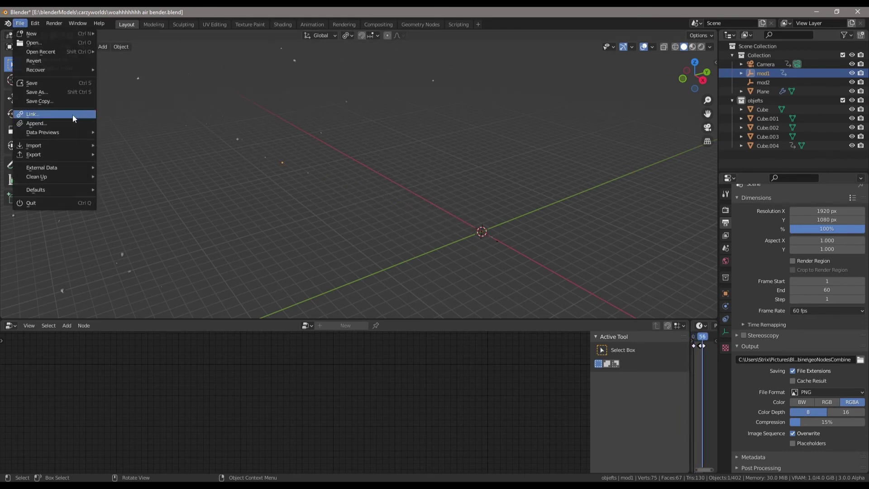
pyautogui.moveTo(45, 52)
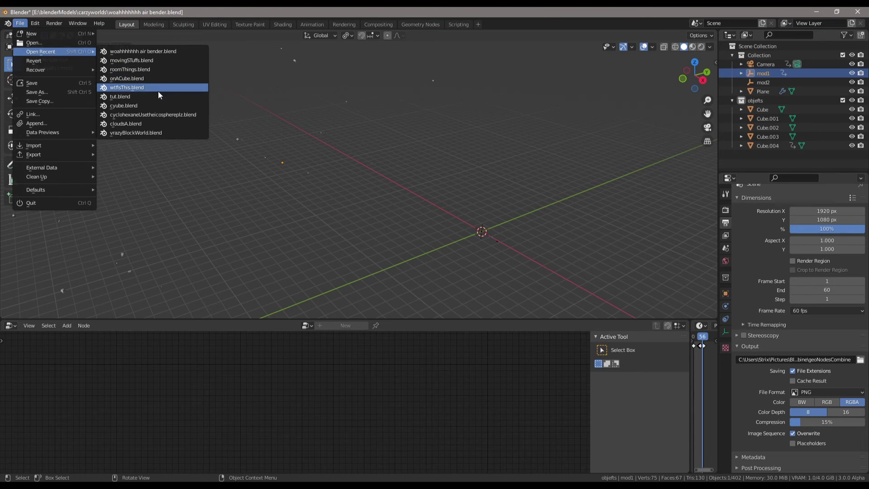
pyautogui.click(167, 132)
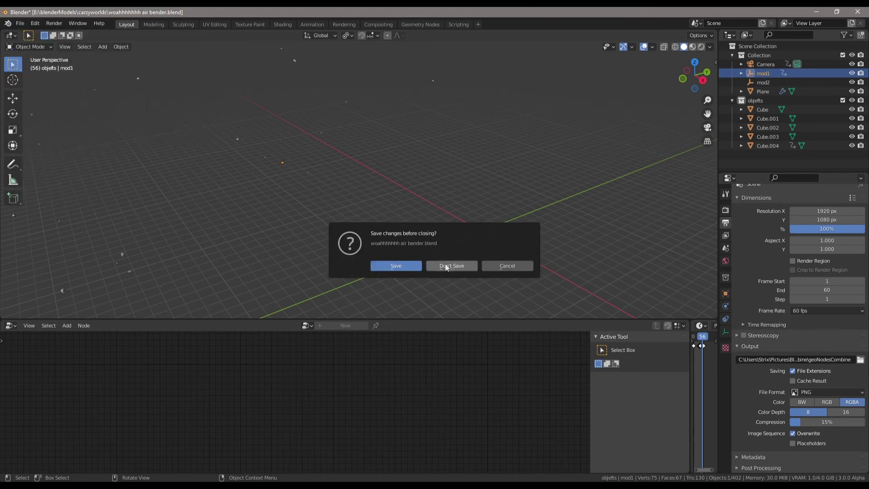
pyautogui.click(450, 266)
# Step: Play the block world animation, select the Plane object among the clusters, and stop playback
pyautogui.press('space')
pyautogui.moveTo(320, 181); pyautogui.dragTo(359, 197, button='middle')
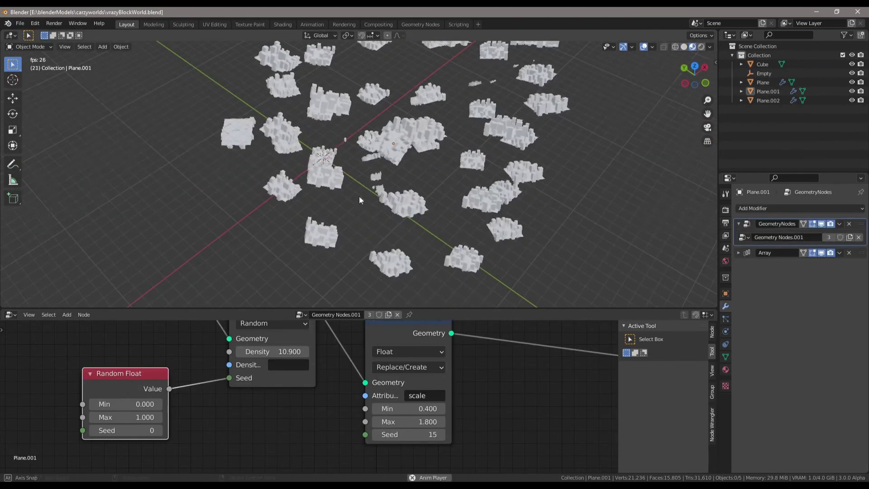
pyautogui.scroll(-3, 407, 226)
pyautogui.click(462, 156)
pyautogui.scroll(-1, 460, 157)
pyautogui.press('space')
pyautogui.scroll(1, 462, 150)
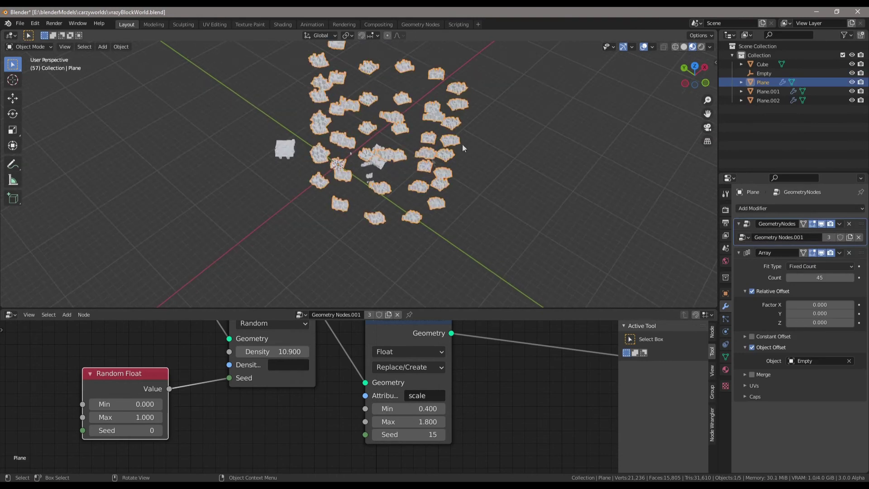
# Step: Move the Plane object's arrayed clusters, and select and move the Plane.001 clusters
pyautogui.press('g')
pyautogui.click(381, 167)
pyautogui.click(382, 168)
pyautogui.press('g')
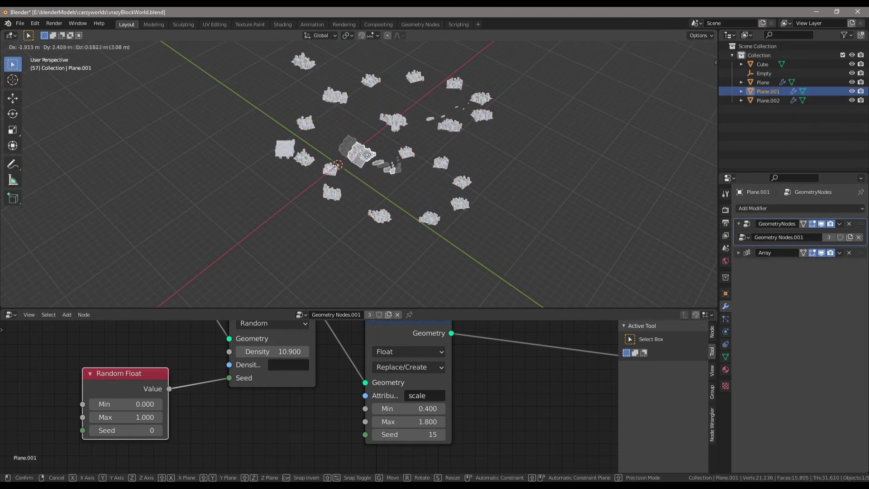
# Step: Examine the Geometry Nodes.001 tree from Group Input through Point Distribute and Point Instance to Group Output
pyautogui.scroll(-1, 401, 217)
pyautogui.scroll(-5, 382, 375)
pyautogui.moveTo(382, 376); pyautogui.dragTo(342, 406, button='middle')
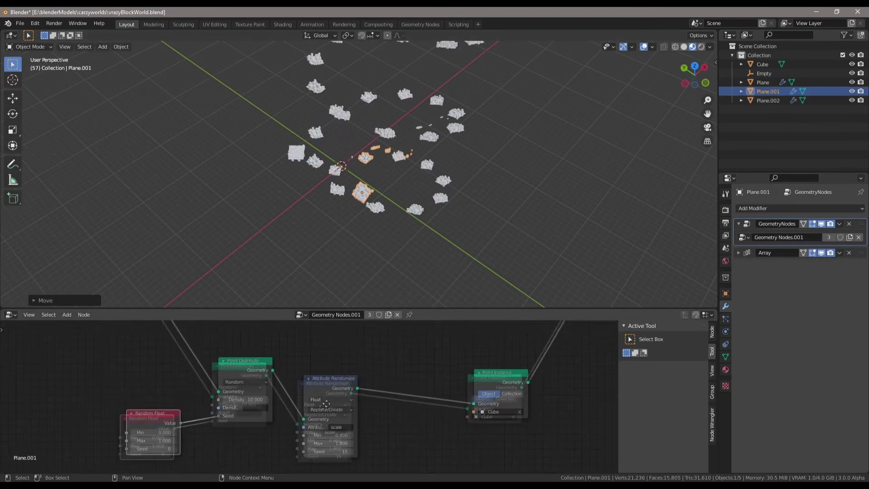
pyautogui.scroll(-4, 331, 355)
pyautogui.moveTo(332, 356); pyautogui.dragTo(297, 376, button='middle')
pyautogui.scroll(5, 419, 196)
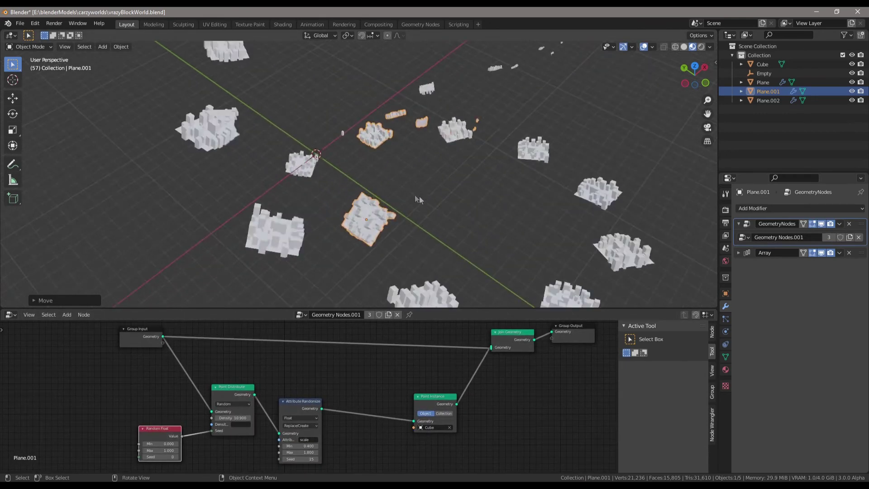
# Step: Move Plane.001 again and expand its Array modifier settings
pyautogui.moveTo(419, 196); pyautogui.dragTo(379, 168, button='middle')
pyautogui.press('g')
pyautogui.click(444, 99)
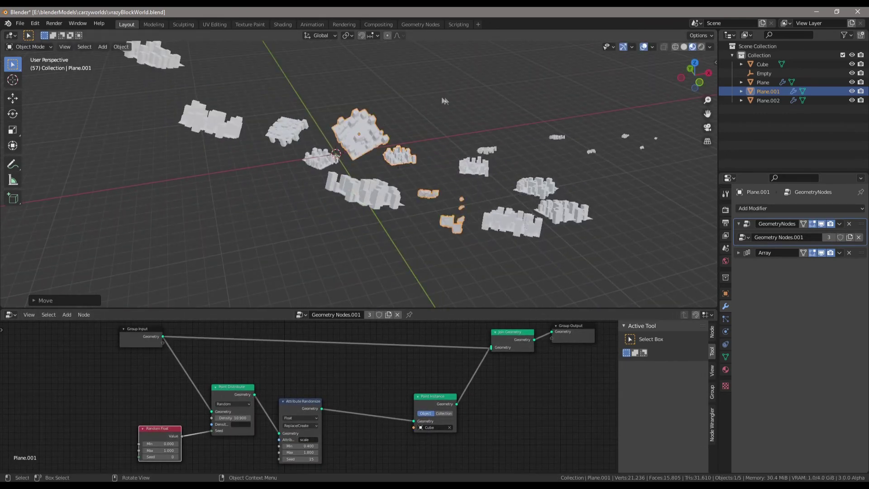
pyautogui.click(736, 253)
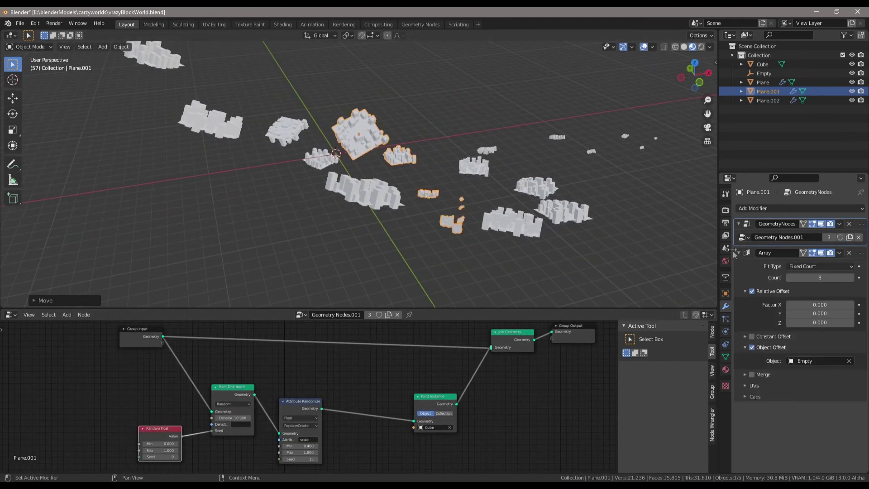
# Step: Reopen the tutorial file tut.blend
pyautogui.click(19, 24)
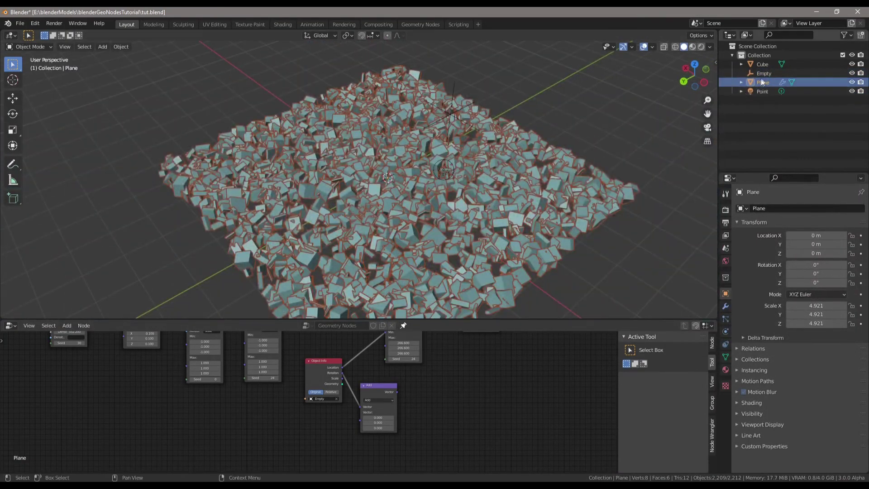
# Step: Move the Empty to about X 1.44 m, Y 0.87 m, Z 2.43 m and save the file
pyautogui.click(763, 73)
pyautogui.press('g')
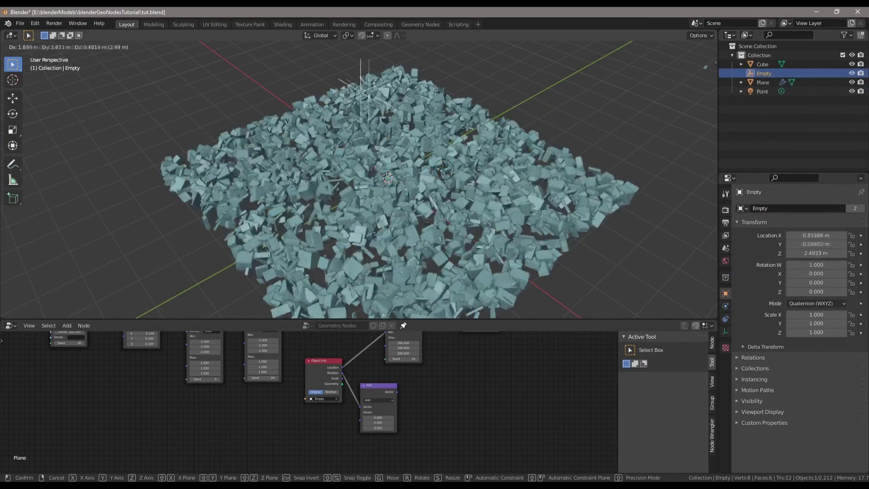
pyautogui.click(330, 96)
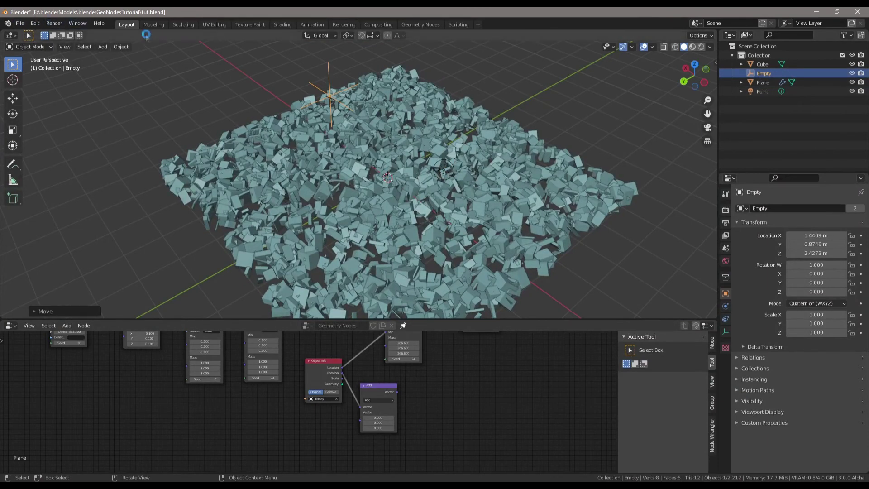
pyautogui.press('Home')
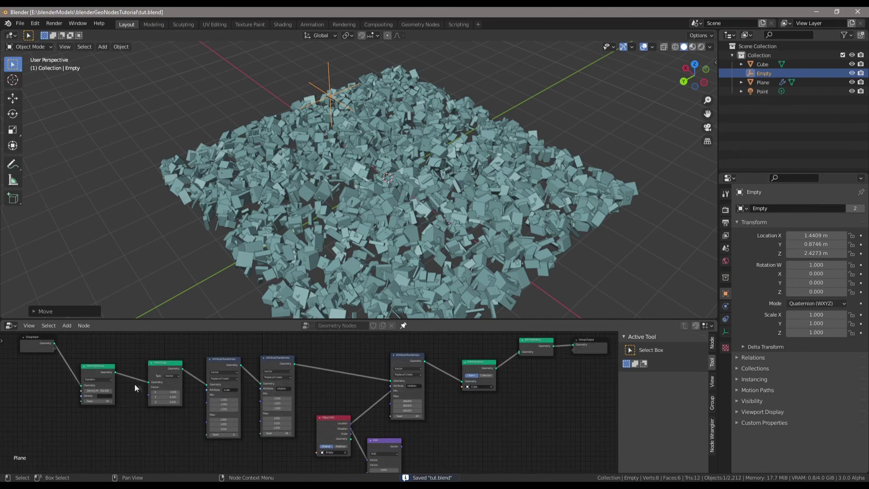
# Step: Adjust the Object Info node's placement and delete the unused vector Add node beside it
pyautogui.scroll(2, 48, 365)
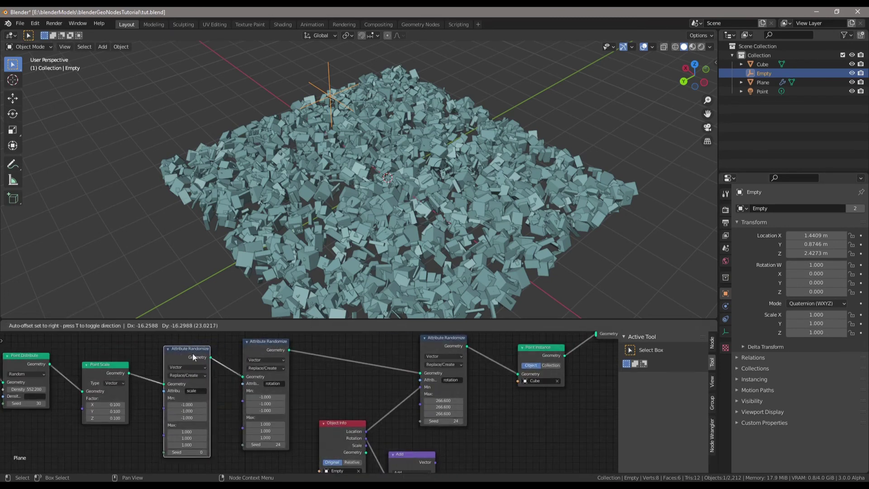
pyautogui.moveTo(315, 420); pyautogui.dragTo(302, 414)
pyautogui.moveTo(369, 447); pyautogui.dragTo(366, 436)
pyautogui.press('x')
# Step: Tighten the node layout around the Attribute Randomize nodes and the Object Info node
pyautogui.moveTo(384, 404); pyautogui.dragTo(343, 430, button='middle')
pyautogui.moveTo(404, 394); pyautogui.dragTo(350, 424, button='middle')
pyautogui.moveTo(209, 436); pyautogui.dragTo(221, 423)
pyautogui.moveTo(371, 471); pyautogui.dragTo(219, 451)
pyautogui.moveTo(318, 433); pyautogui.dragTo(252, 378, button='middle')
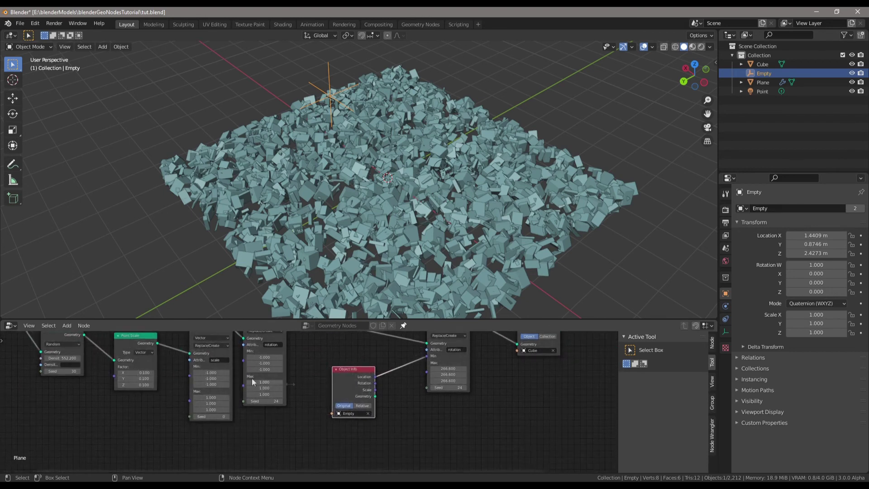
# Step: Add a Vector Math node with the Add operation just below and beside the Object Info node
pyautogui.moveTo(410, 417); pyautogui.dragTo(393, 427, button='middle')
pyautogui.press('F3')
pyautogui.write('vec')
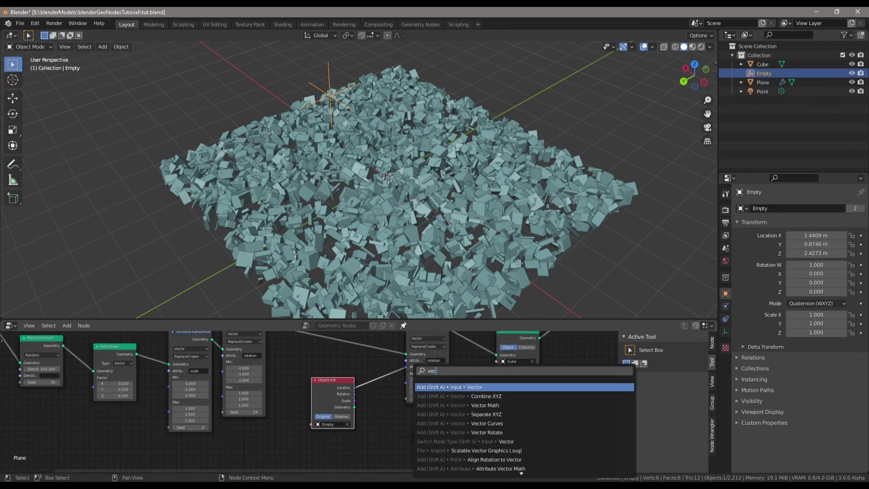
pyautogui.write('tor add')
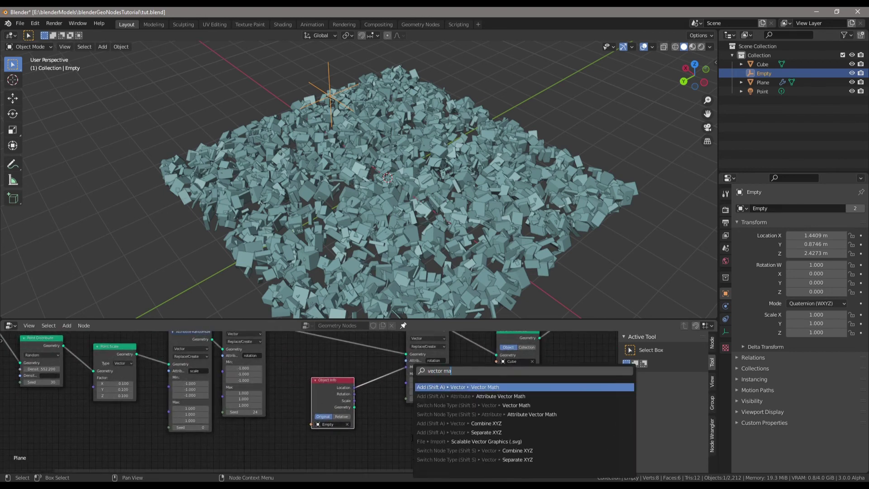
pyautogui.press('Return')
pyautogui.click(379, 430)
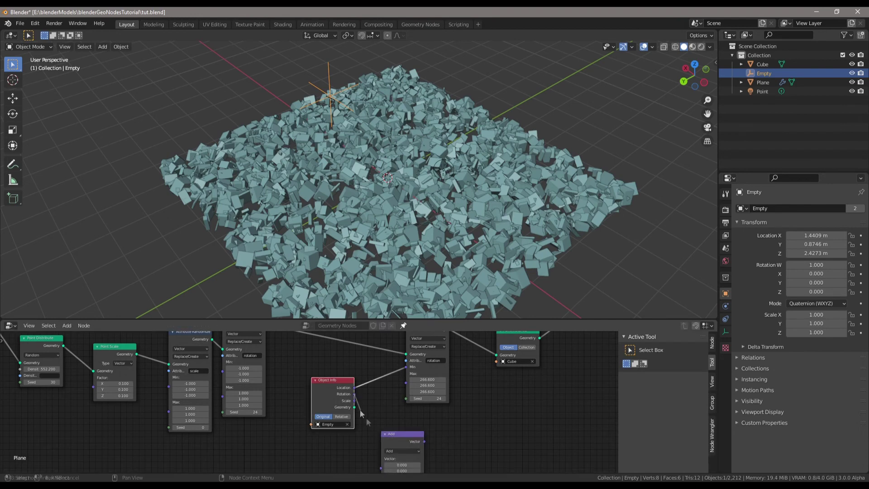
# Step: Feed the Object Info output into the Add node, set its second vector to about 67.9, and link its result to the last Attribute Randomize node's Max
pyautogui.moveTo(362, 414); pyautogui.dragTo(376, 364)
pyautogui.moveTo(388, 368); pyautogui.dragTo(359, 399, button='middle')
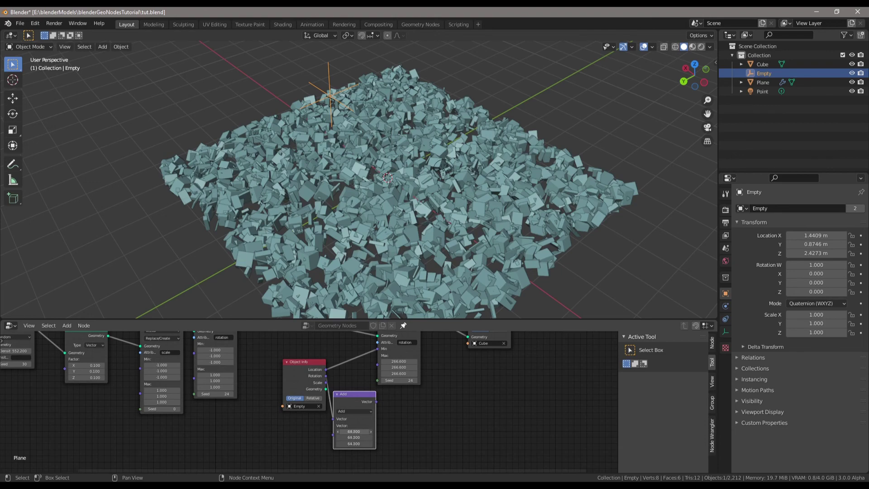
pyautogui.moveTo(376, 403); pyautogui.dragTo(377, 363)
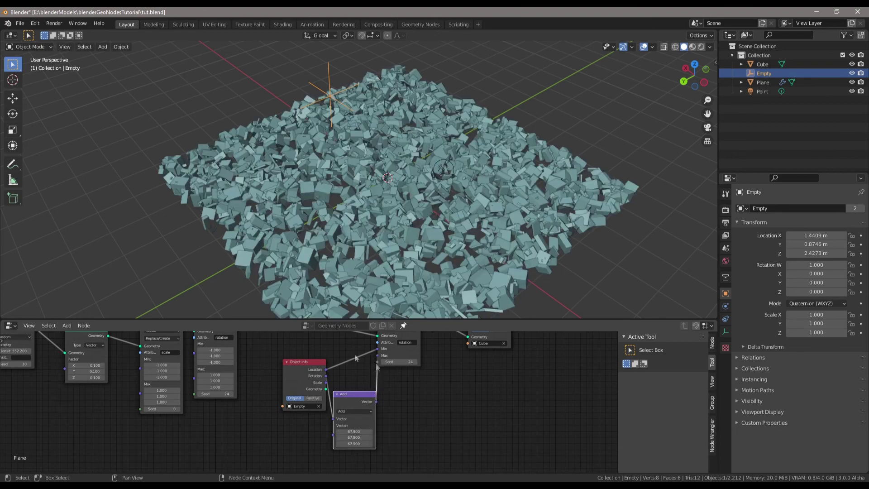
pyautogui.moveTo(344, 150); pyautogui.dragTo(363, 148, button='middle')
pyautogui.click(339, 99)
pyautogui.press('g')
pyautogui.click(369, 86)
pyautogui.hotkey('ctrl', 'z')
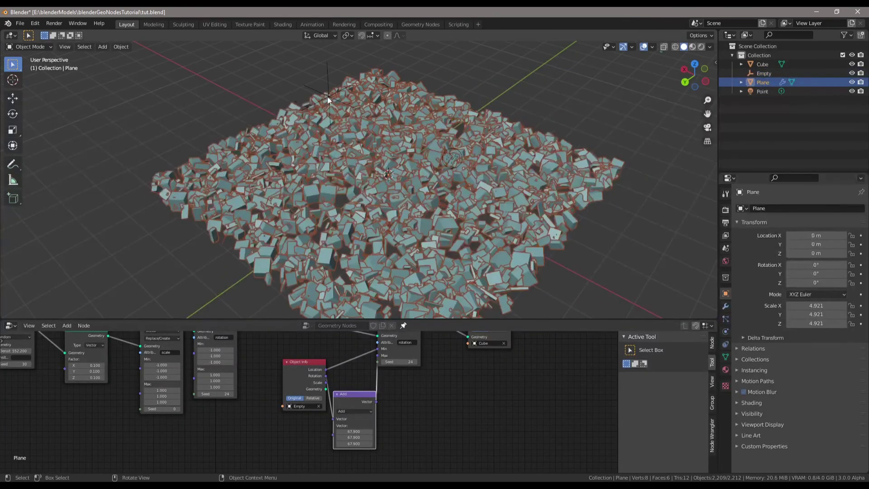
# Step: Move the Empty to about X 1.20 m, Y -0.15 m, Z 3.18 m
pyautogui.click(332, 93)
pyautogui.press('g')
pyautogui.click(363, 58)
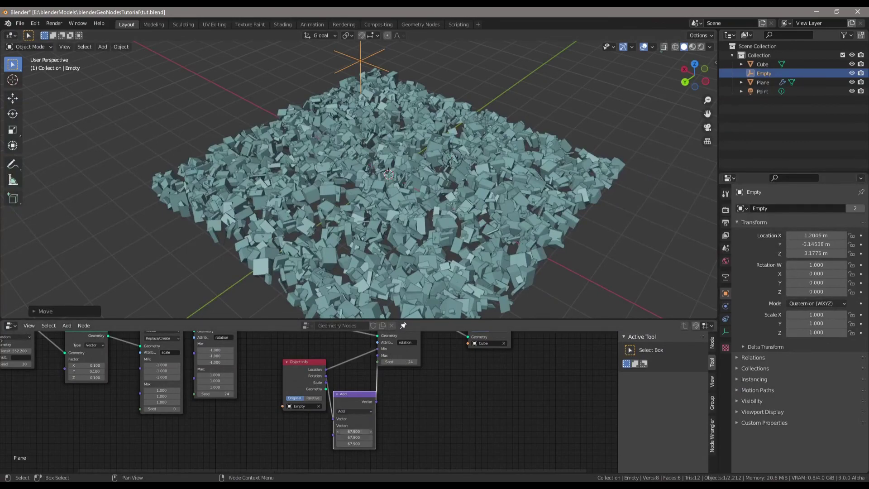
# Step: Switch the Vector Math node to Project and move the Empty to about X -9.74 m, Y -8.89 m, Z 1.87 m
pyautogui.click(357, 411)
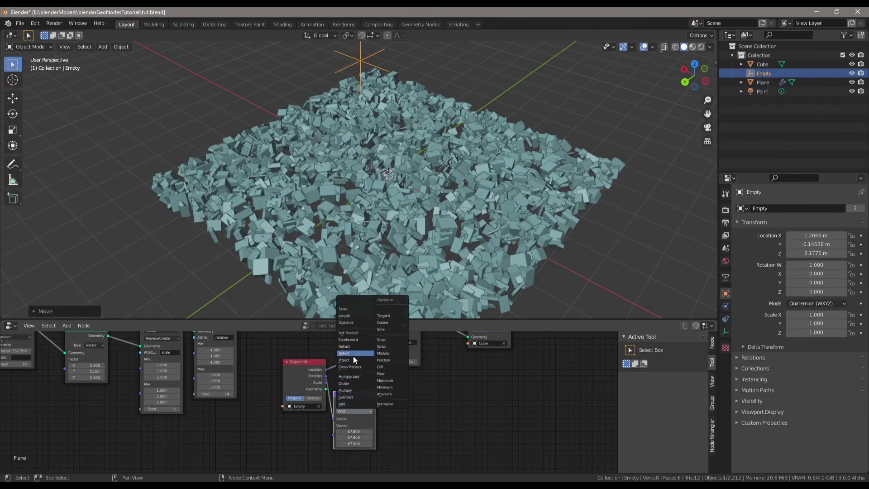
pyautogui.click(353, 356)
pyautogui.press('g')
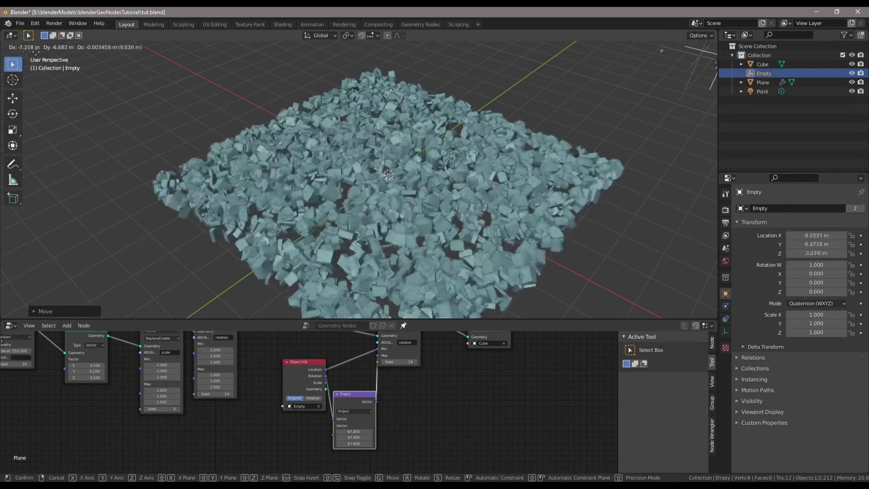
pyautogui.click(192, 115)
pyautogui.scroll(-4, 192, 115)
pyautogui.moveTo(364, 153); pyautogui.dragTo(367, 140, button='middle')
# Step: Shift the Point Distribute, Point Scale, scale Attribute Randomize and Object Info nodes slightly upward to even out the node layout
pyautogui.moveTo(441, 391); pyautogui.dragTo(609, 369, button='middle')
pyautogui.scroll(1, 253, 419)
pyautogui.moveTo(253, 423); pyautogui.dragTo(276, 475, button='middle')
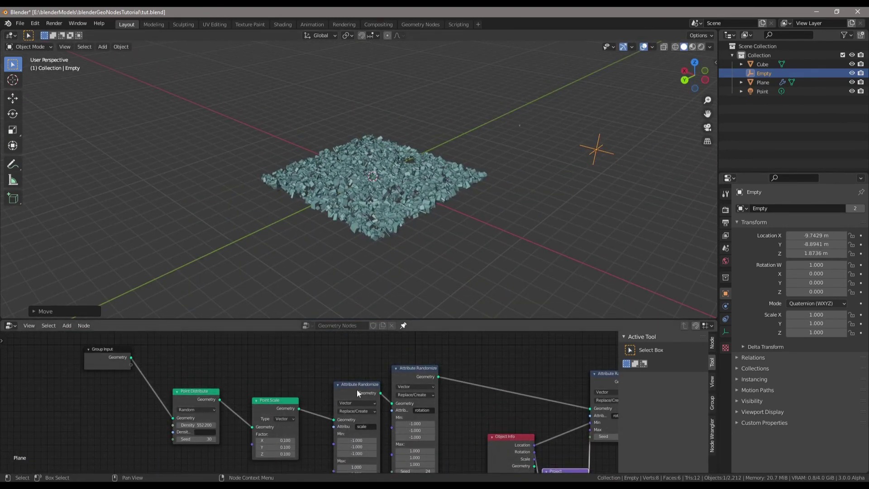
pyautogui.moveTo(265, 405); pyautogui.dragTo(264, 399)
pyautogui.moveTo(180, 405); pyautogui.dragTo(187, 384)
pyautogui.moveTo(264, 393); pyautogui.dragTo(272, 372)
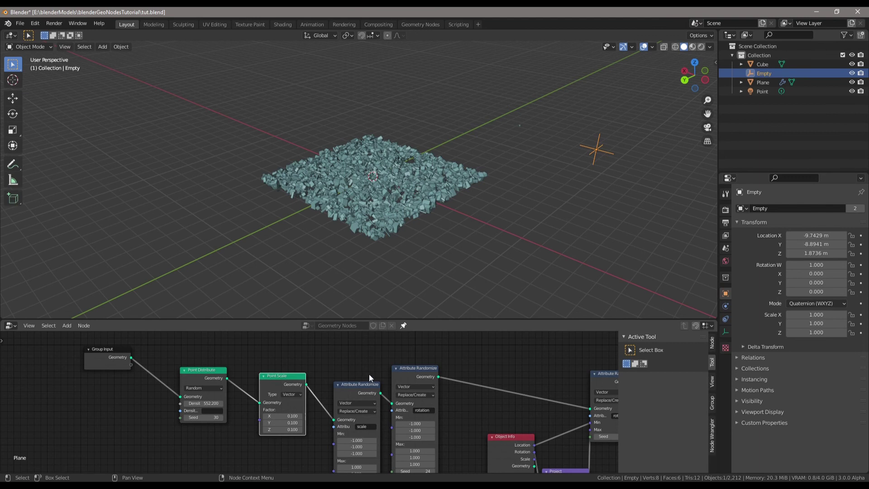
pyautogui.moveTo(368, 384); pyautogui.dragTo(367, 362)
pyautogui.moveTo(492, 436); pyautogui.dragTo(490, 420)
pyautogui.moveTo(490, 419); pyautogui.dragTo(353, 394, button='middle')
pyautogui.click(480, 424)
pyautogui.scroll(-4, 433, 412)
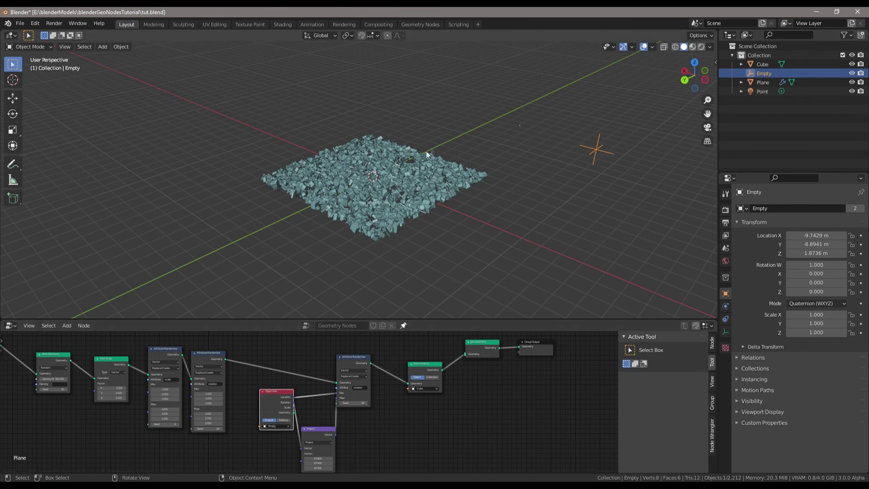
pyautogui.moveTo(336, 158); pyautogui.dragTo(356, 171, button='middle')
pyautogui.scroll(3, 356, 171)
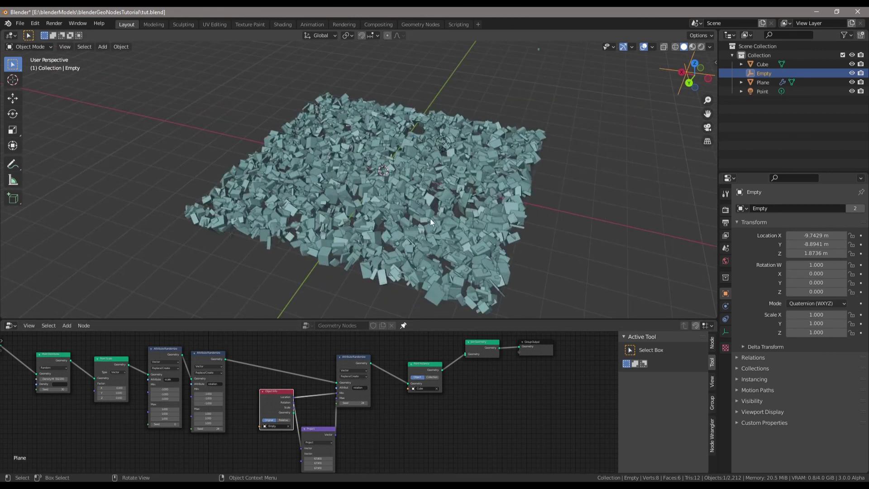